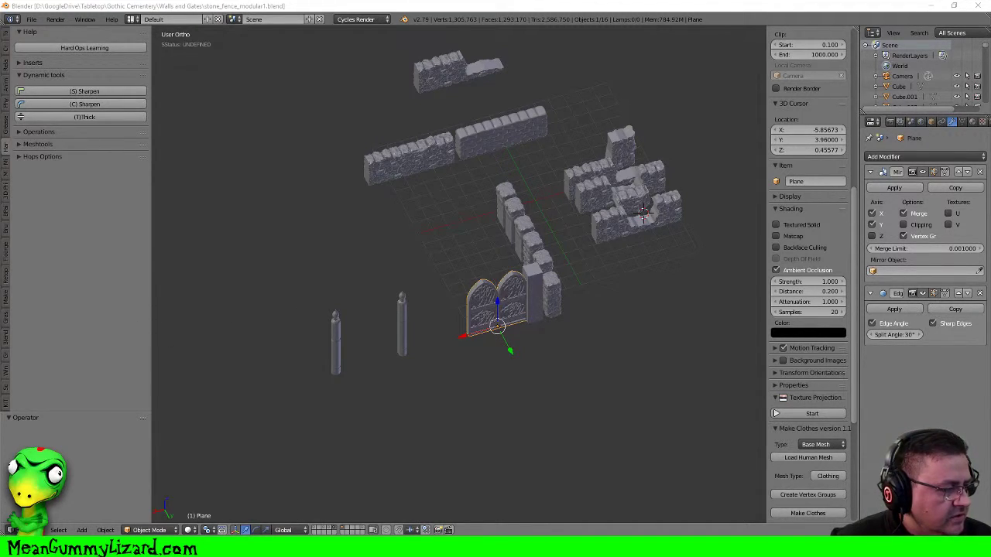
Duplicate the stone pillar at the far end of the row from the gate, move the copy to layer 7, and display only that layer
middle_drag(594, 240, 504, 209)
middle_drag(580, 206, 521, 255)
middle_drag(582, 252, 534, 235)
shift+middle_drag(589, 249, 477, 209)
scroll(551, 299, up, 3)
scroll(576, 288, down, 2)
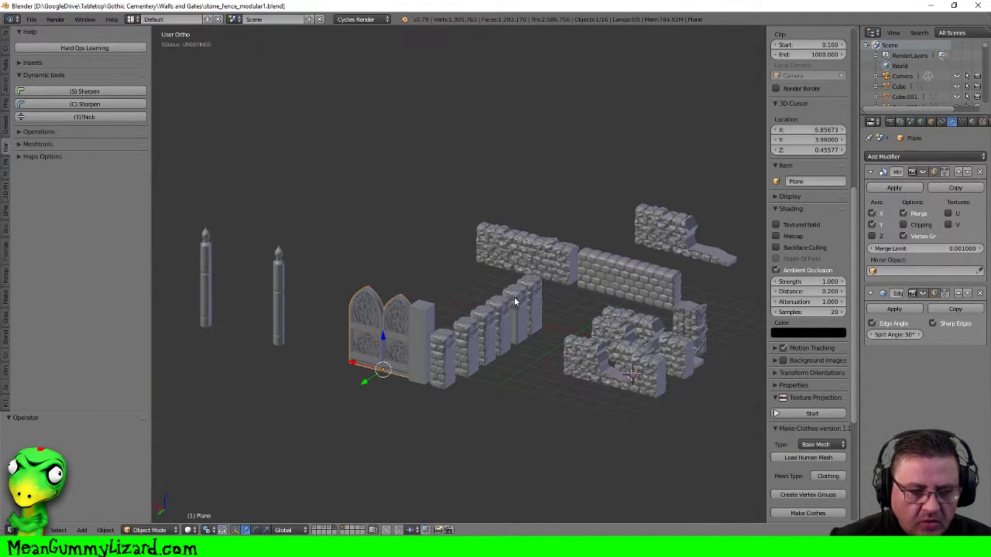
mouse_move(541, 304)
middle_down()
mouse_move(507, 297)
mouse_move(534, 308)
middle_up()
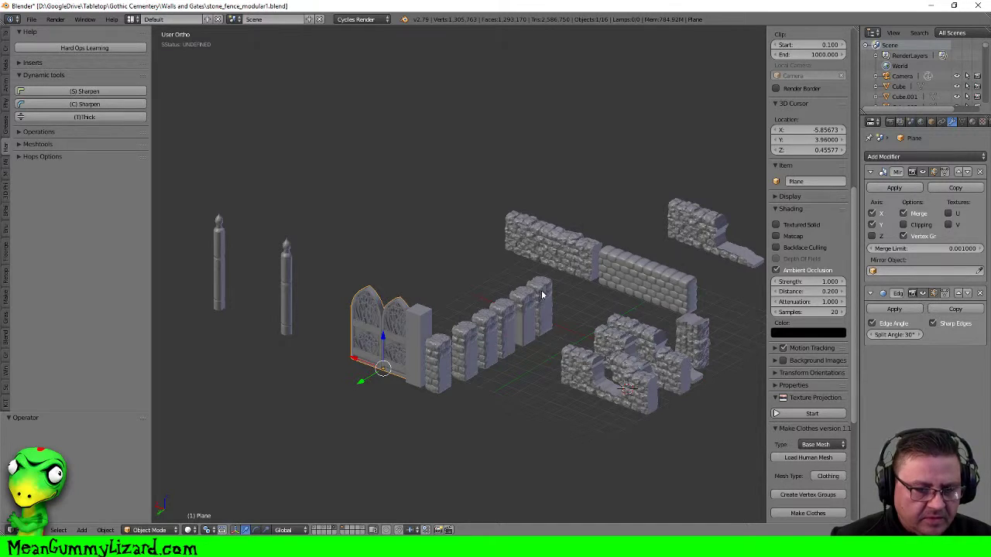
right_click(542, 295)
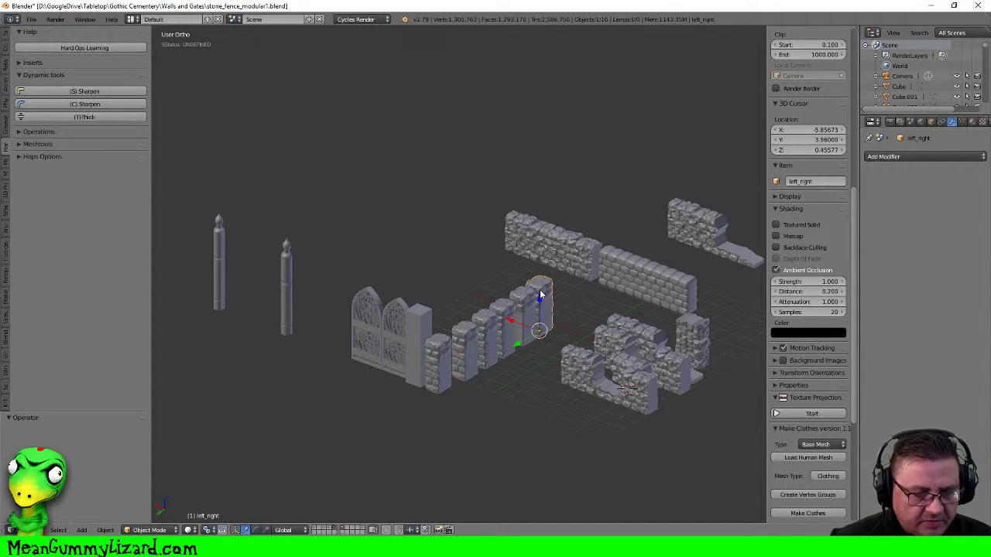
key(shift+d)
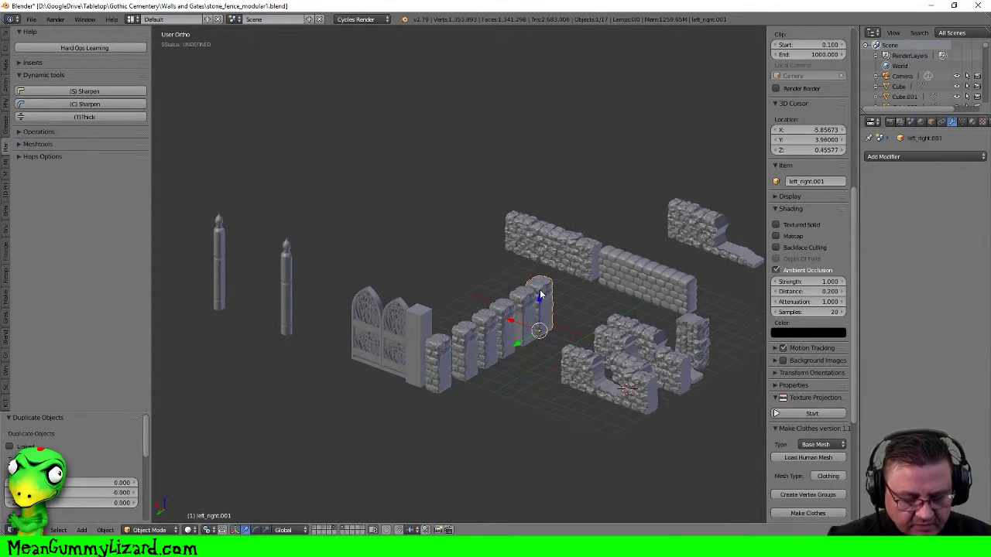
key(m)
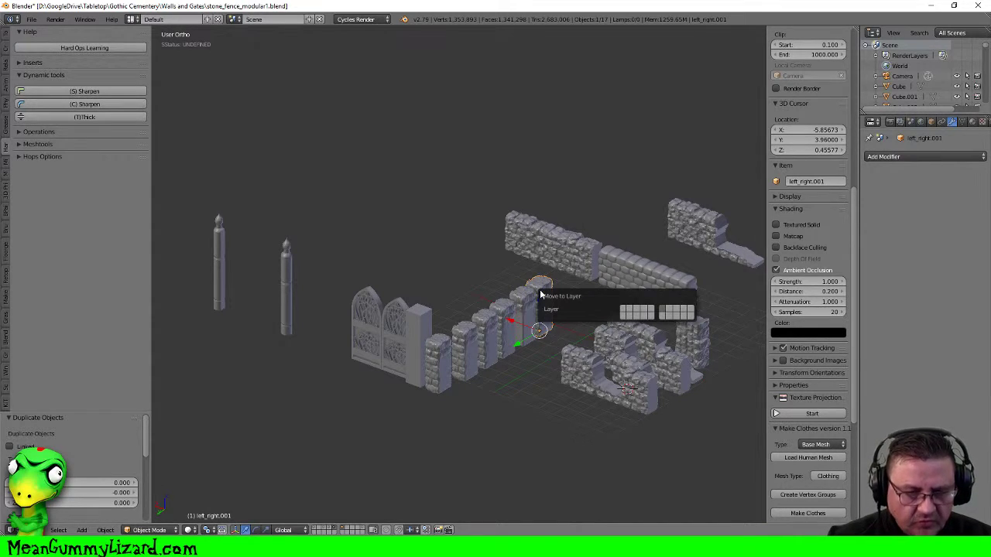
click(668, 309)
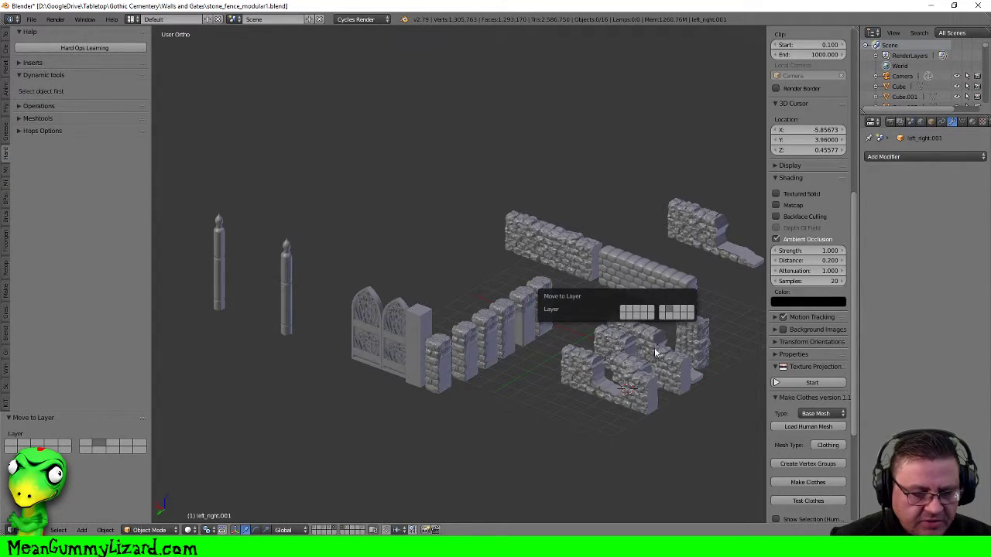
click(347, 528)
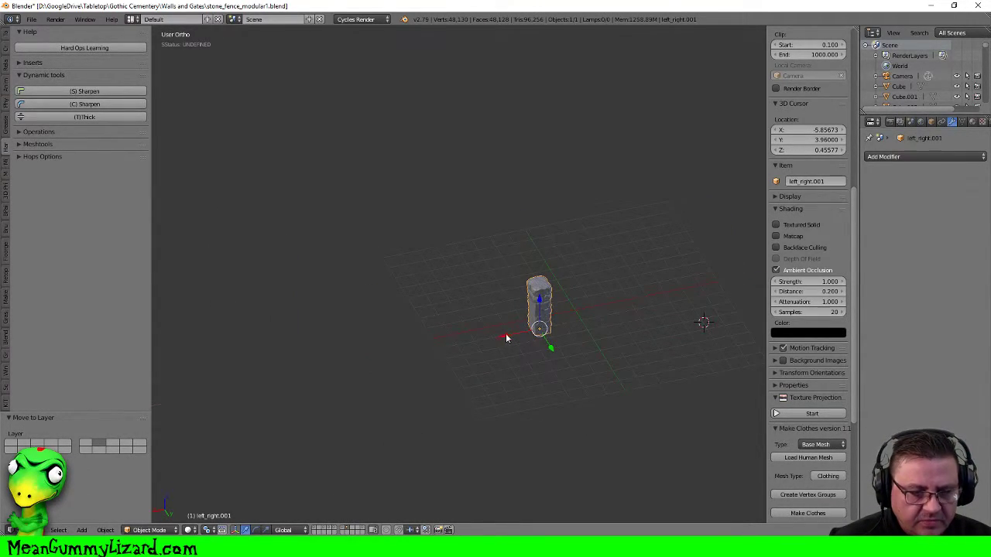
Move the copied pillar onto the grid origin, shifting it -2.443 along X and -1.066 along Y
middle_drag(506, 338, 548, 323)
key(g)
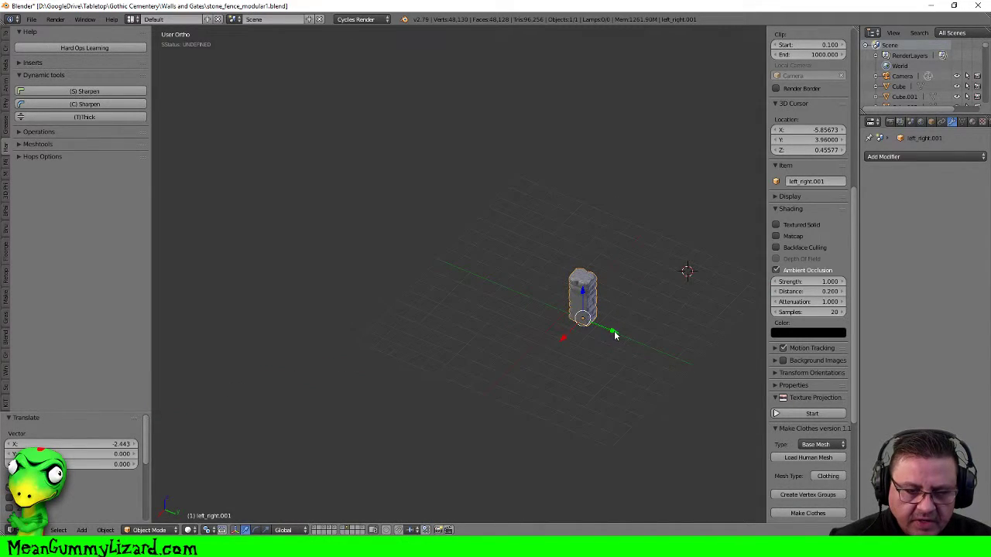
click(593, 331)
click(594, 328)
Examine the copied pillar's stonework from the front, the flat side and the top
middle_drag(595, 327, 617, 274)
key(KP_1)
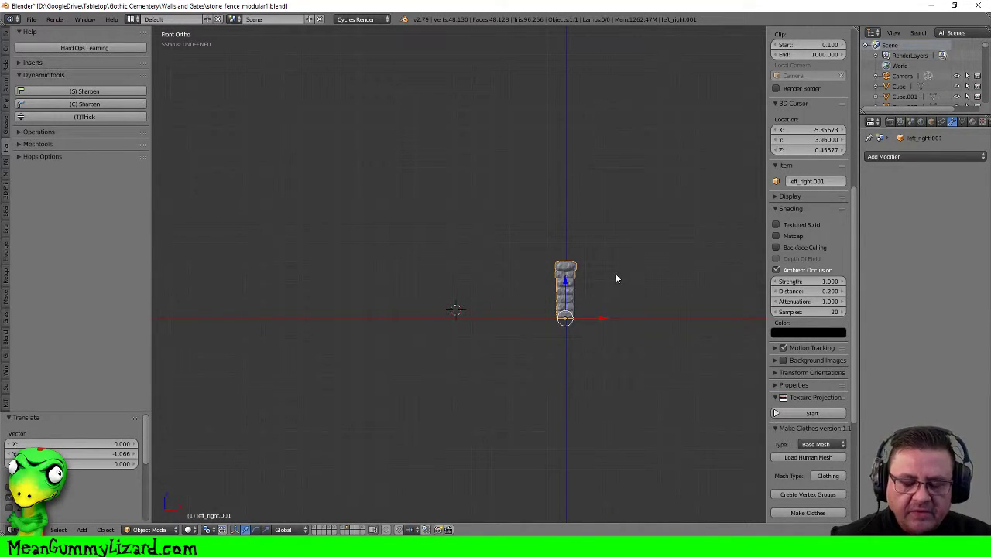
middle_drag(614, 274, 590, 273)
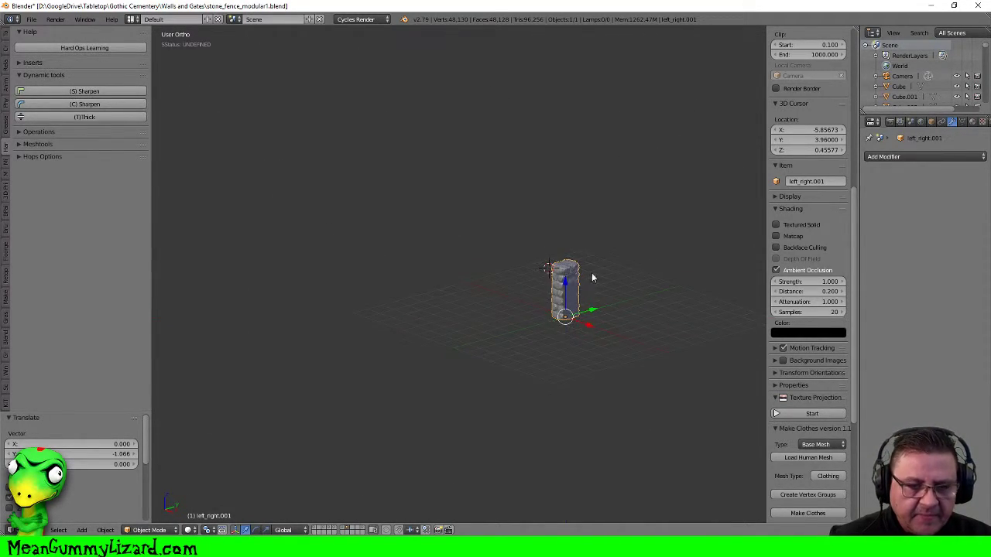
scroll(590, 273, up, 6)
shift+middle_drag(650, 235, 369, 241)
scroll(486, 253, up, 3)
middle_drag(511, 239, 521, 177)
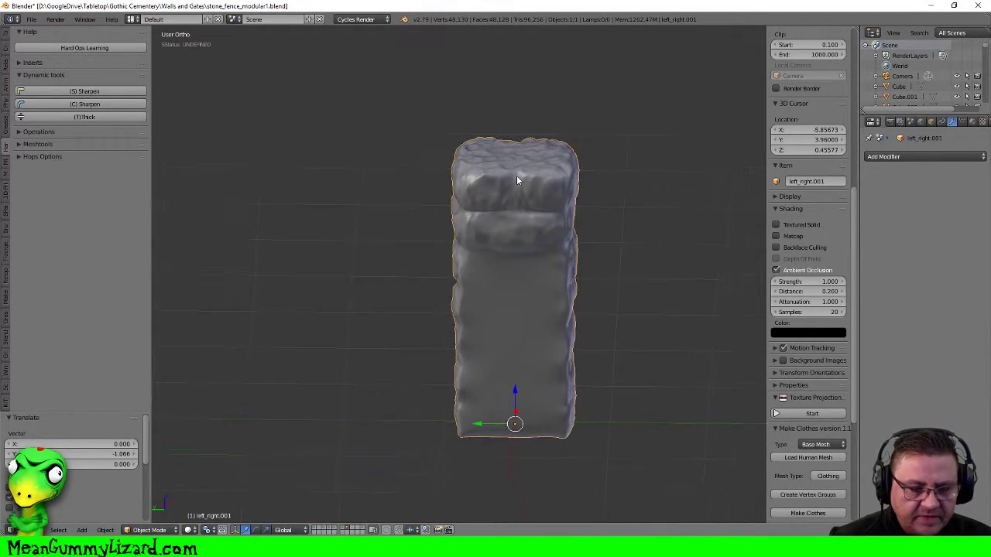
scroll(534, 212, down, 4)
middle_drag(534, 212, 483, 190)
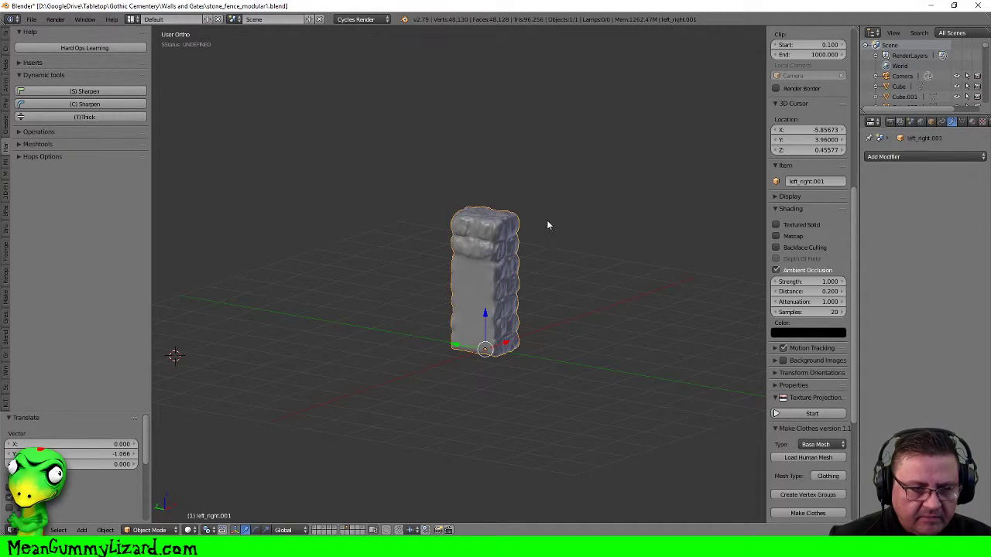
key(shift+a)
mouse_move(579, 273)
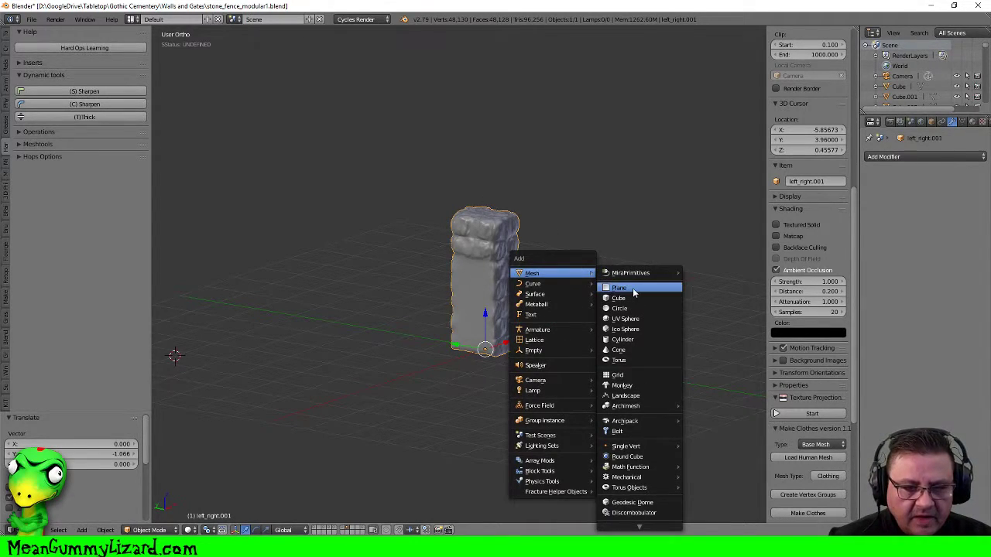
click(620, 289)
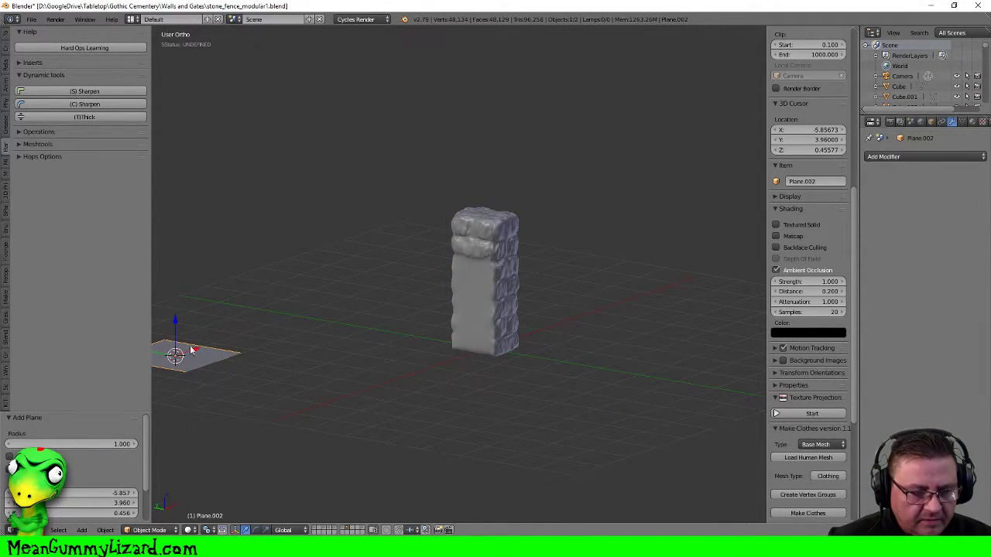
key(x)
click(337, 338)
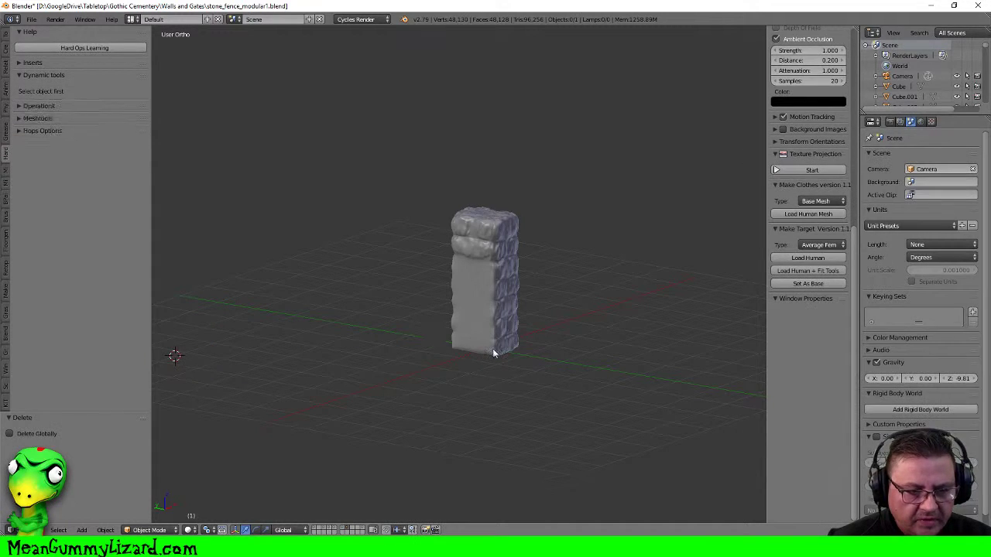
Reset the 3D cursor to the world origin and add a plane at the pillar's base
key(shift+c)
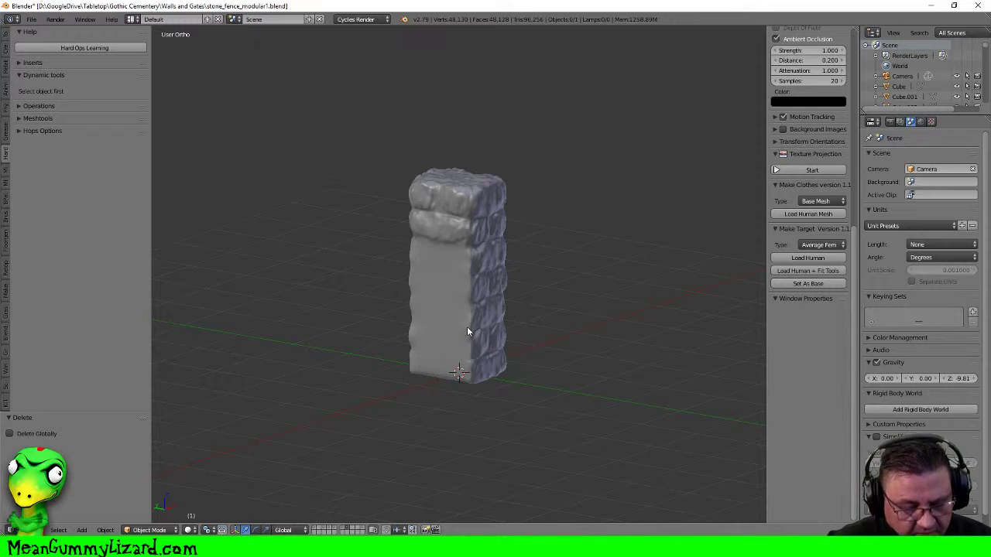
key(shift+a)
mouse_move(465, 306)
mouse_move(520, 25)
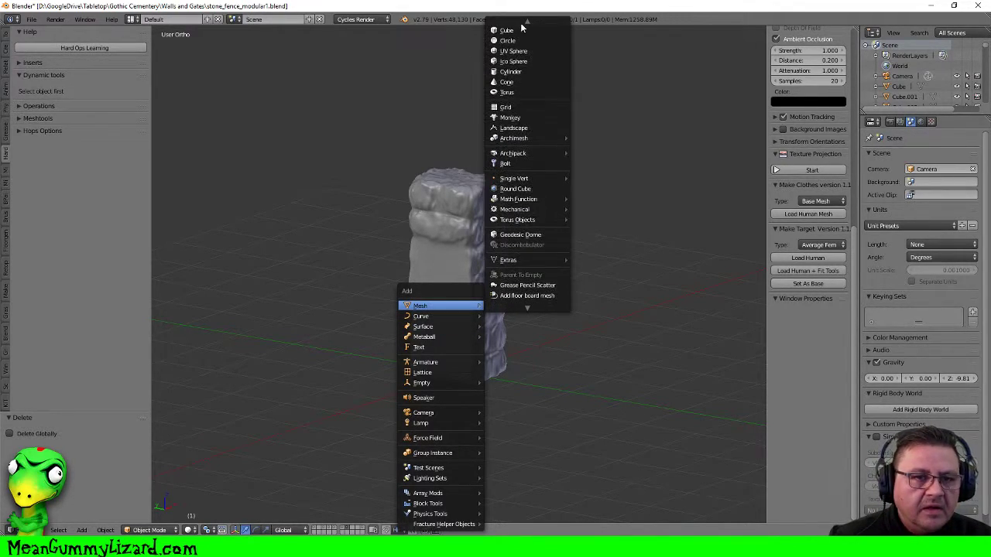
click(521, 40)
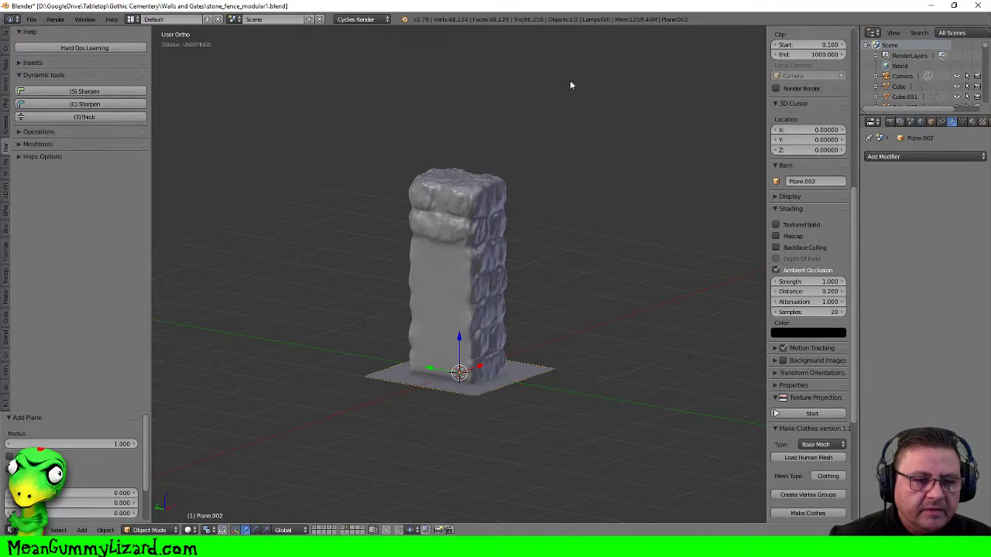
Raise the plane along Z to the pillar's top, scale it down to fit inside the top, and shift it -0.055 along X
key(g)
key(z)
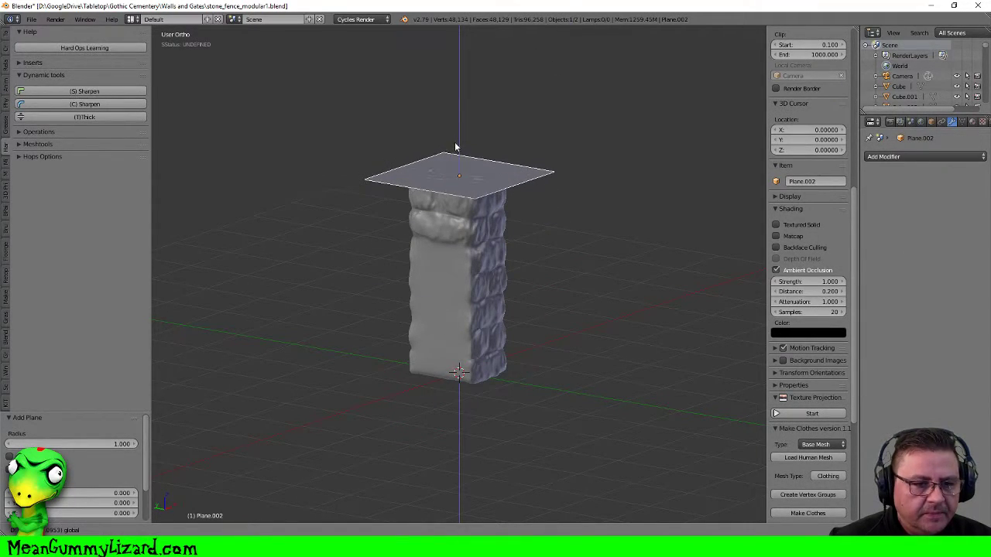
click(455, 145)
middle_drag(455, 146, 461, 222)
click(487, 189)
drag(463, 144, 465, 147)
middle_drag(484, 206, 462, 242)
key(KP_1)
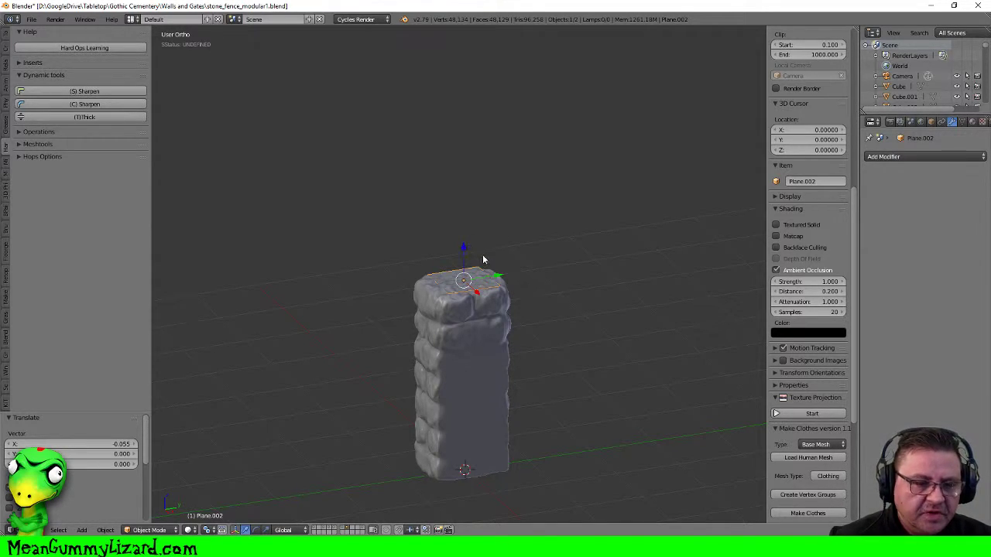
Extrude the plane upward about 0.22 units into a block on the pillar's top, and view it from directly above
shift+middle_drag(489, 253, 532, 220)
scroll(500, 333, up, 2)
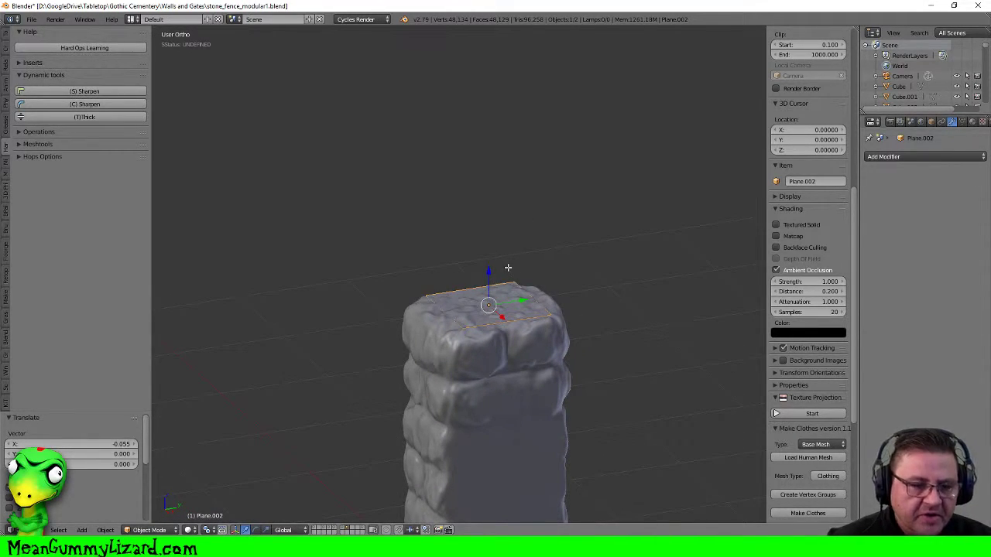
key(Tab)
key(e)
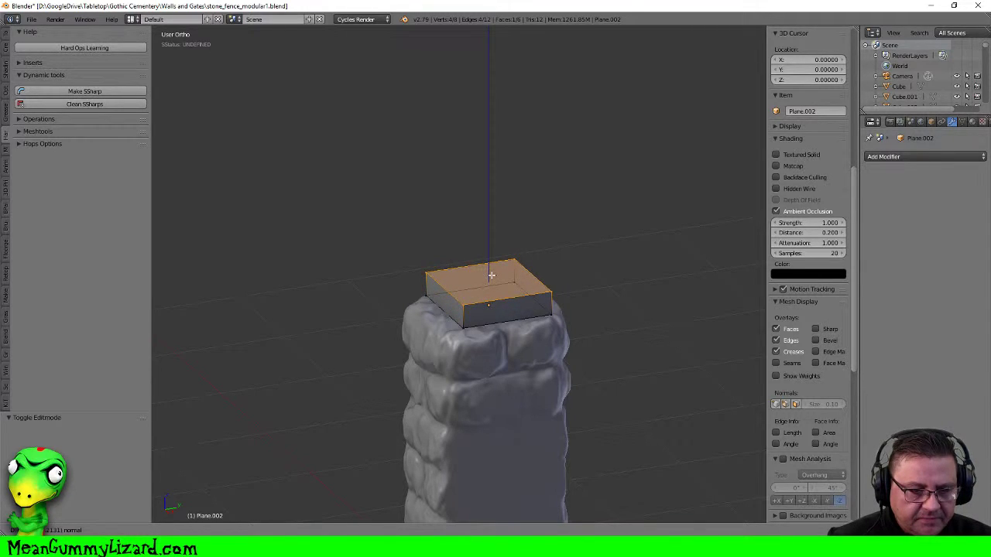
click(490, 278)
middle_drag(469, 263, 511, 313)
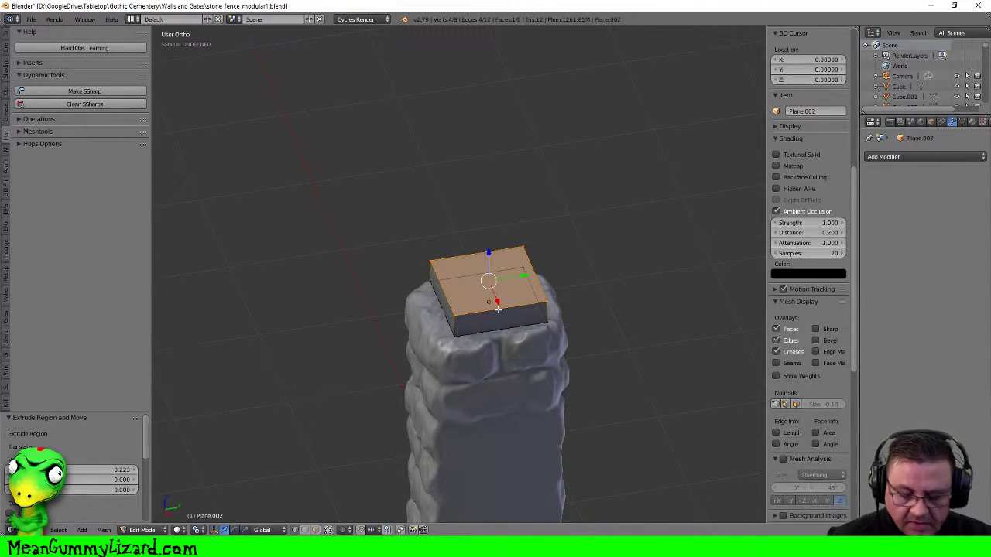
key(KP_7)
key(ctrl+r)
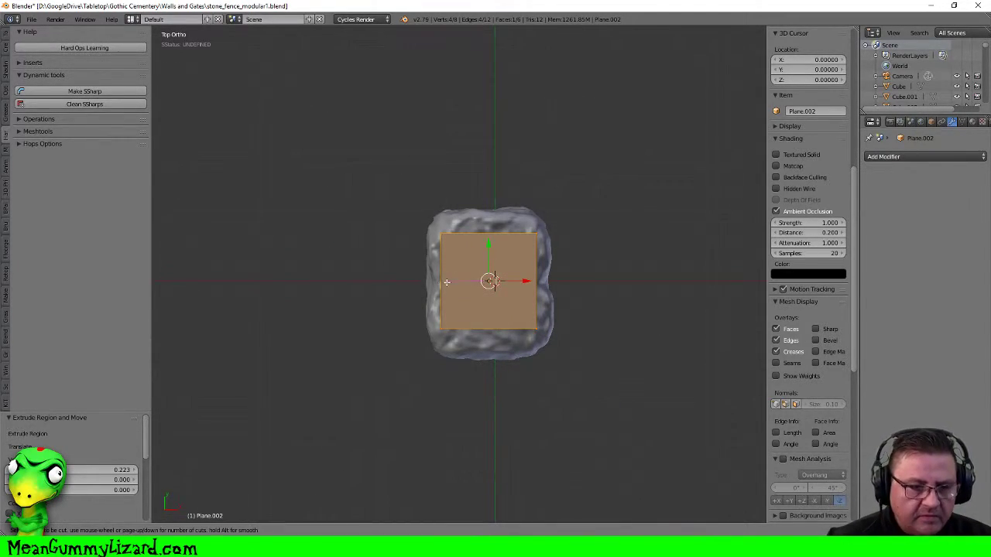
click(443, 282)
right_click(442, 264)
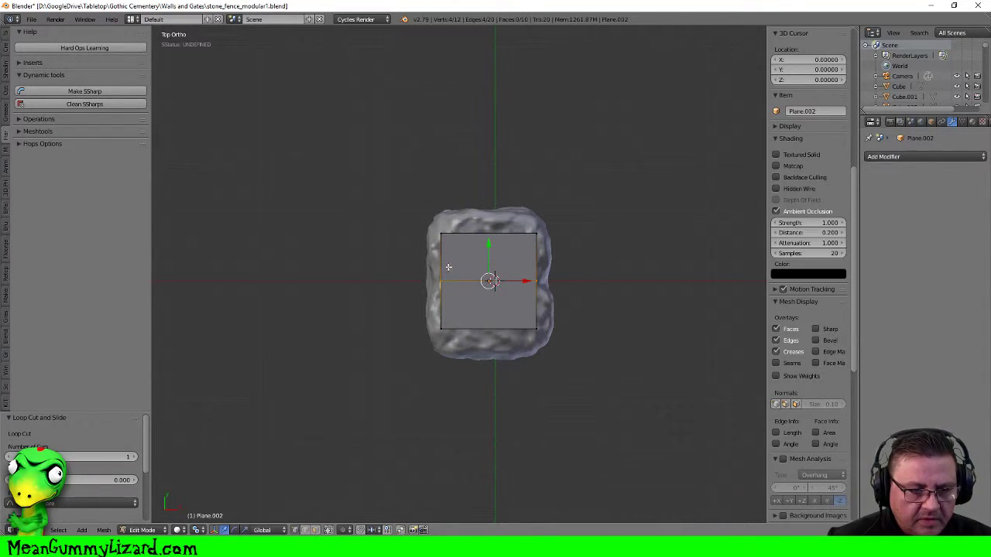
key(a)
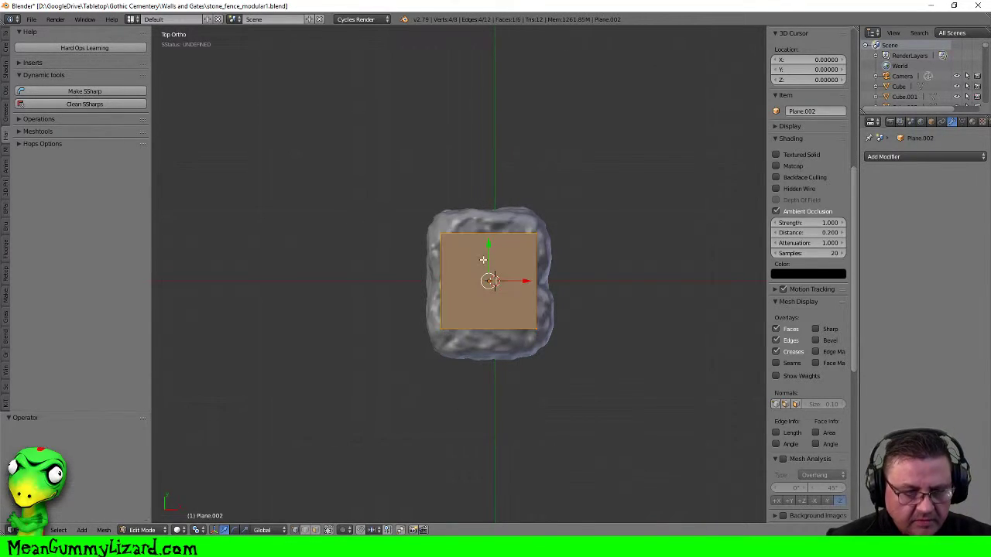
Add a loop cut along the block's positive-Y edge and offset it inward by -0.2 along Y
key(ctrl+r)
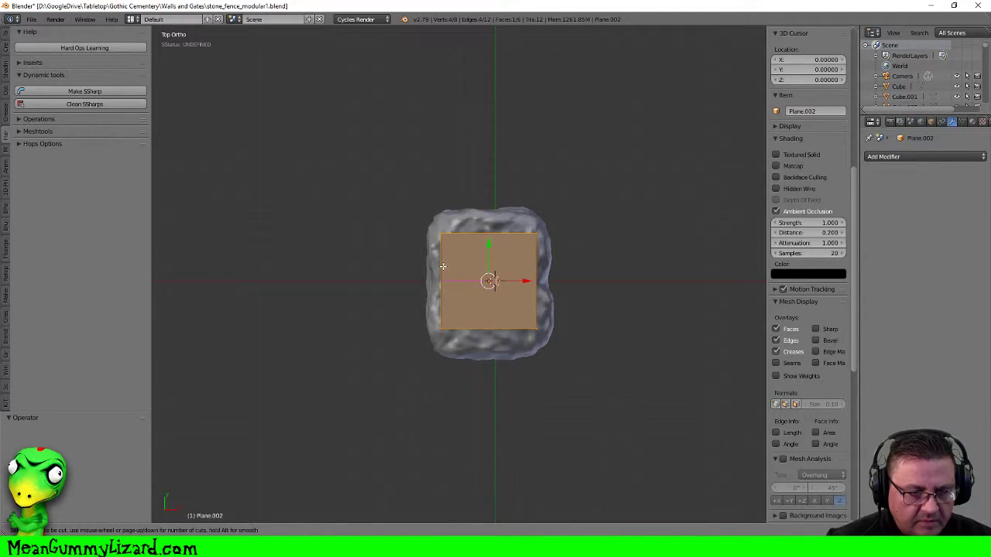
click(476, 266)
right_click(476, 266)
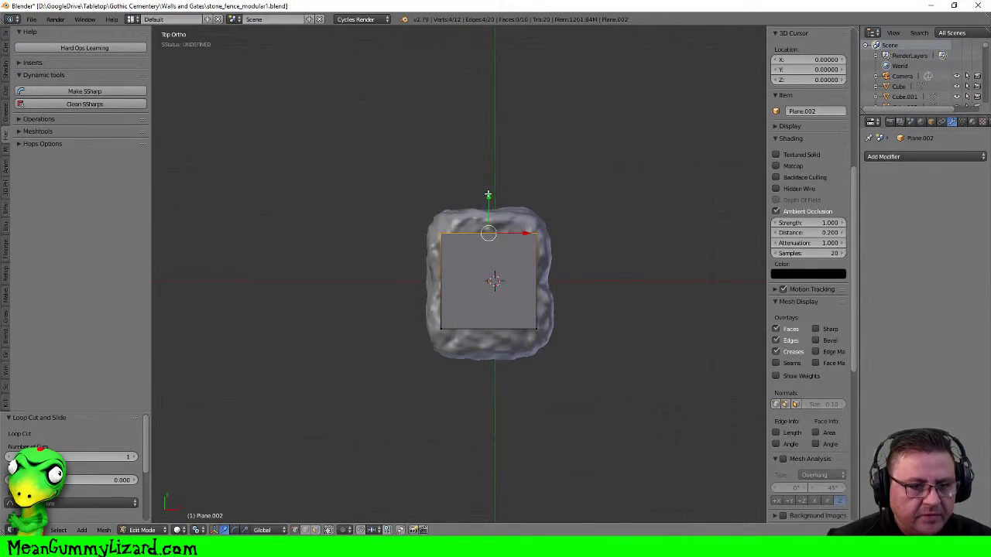
drag(489, 195, 484, 219)
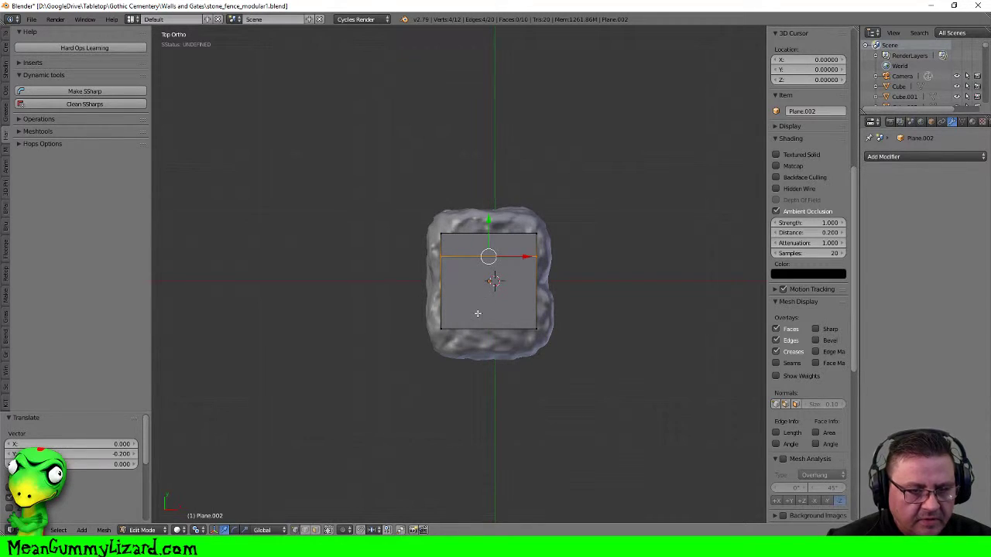
Add a loop cut along the block's negative-Y edge and offset it inward by 0.2 along Y
key(ctrl+r)
click(475, 315)
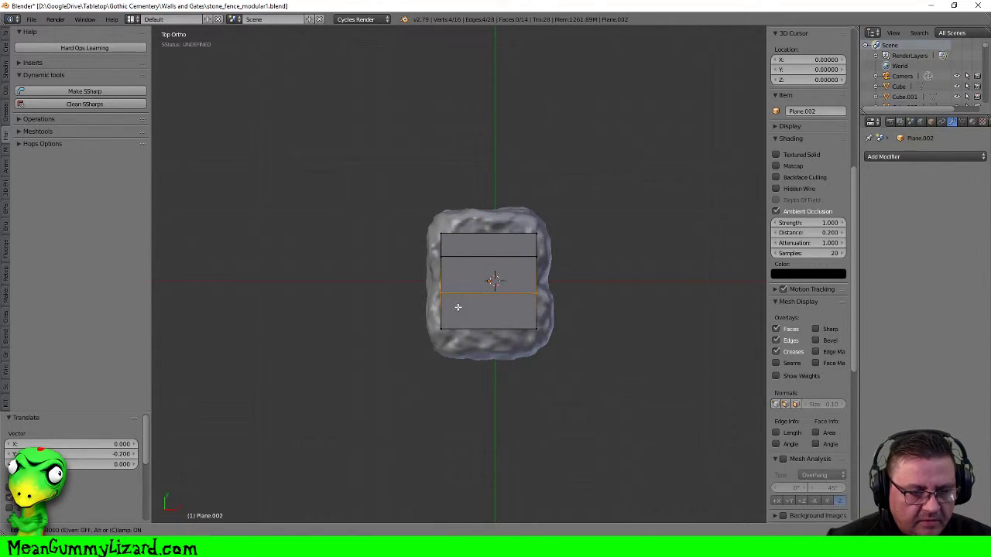
click(463, 348)
key(g)
key(y)
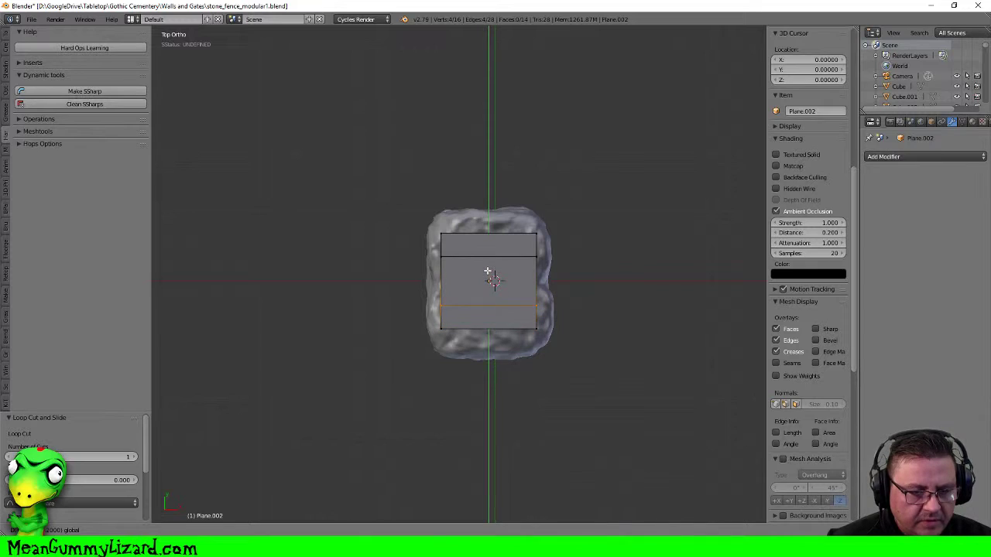
click(488, 268)
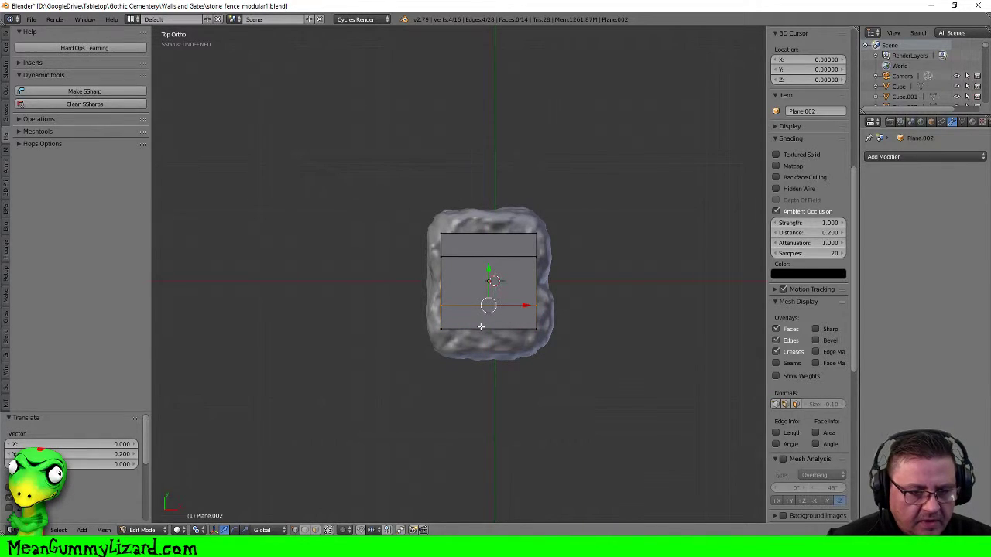
Add a loop cut along the block's negative-X edge and offset it inward by 0.2 along X
key(ctrl+r)
click(477, 281)
key(g)
key(x)
click(502, 280)
Add a loop cut along the block's positive-X edge and offset it inward by -0.2 along X
key(ctrl+r)
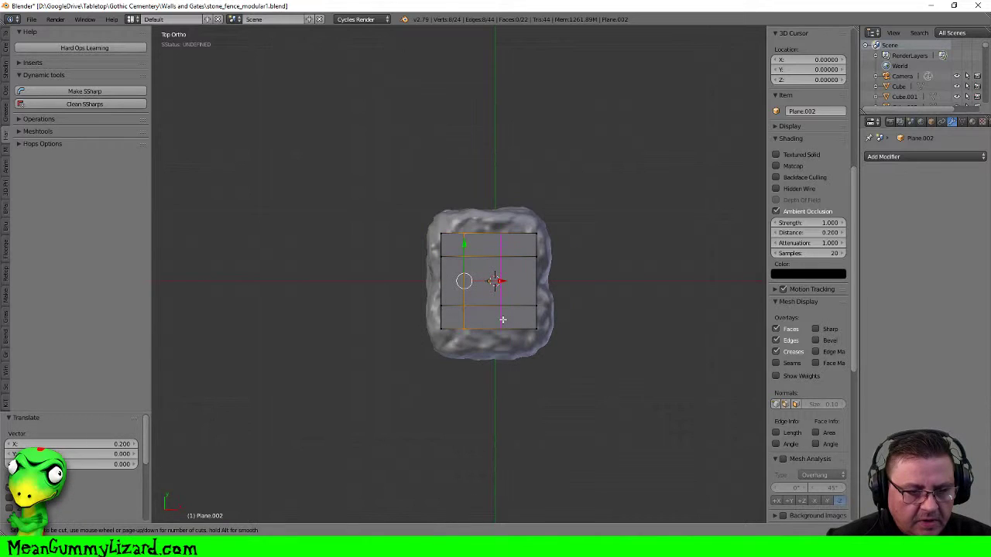
click(504, 320)
click(558, 317)
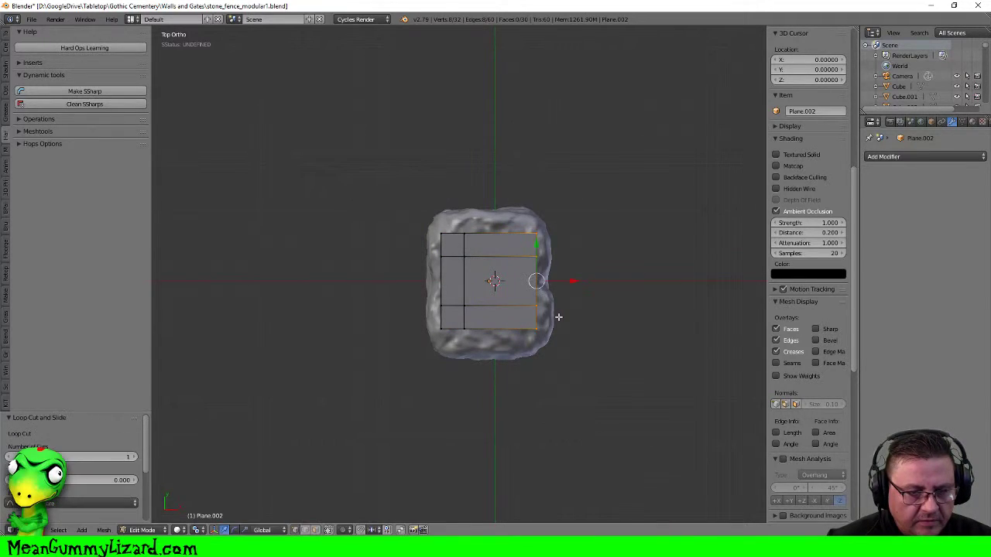
drag(569, 282, 540, 284)
middle_drag(541, 284, 528, 225)
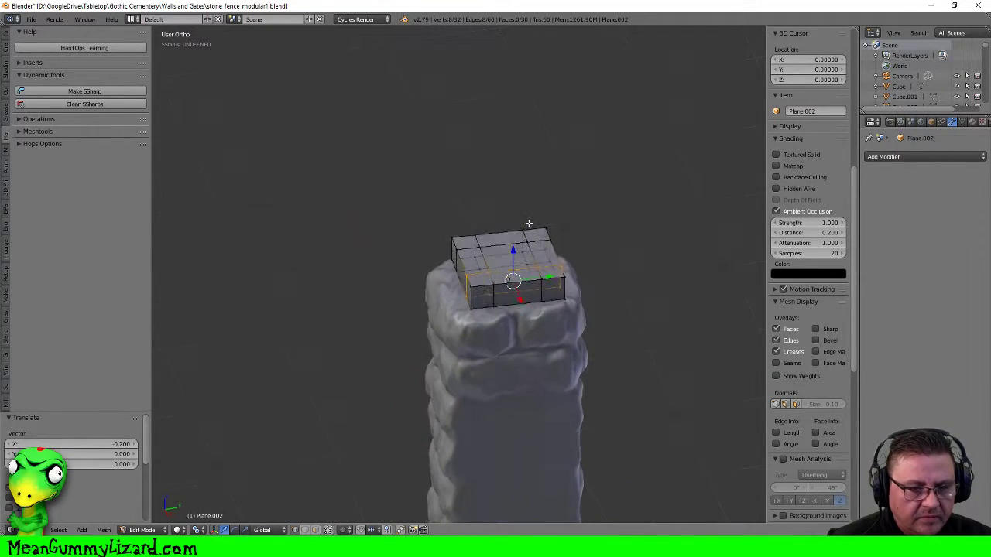
Select the block's four top corner faces and extrude them upward about 0.938 to form posts
key(a)
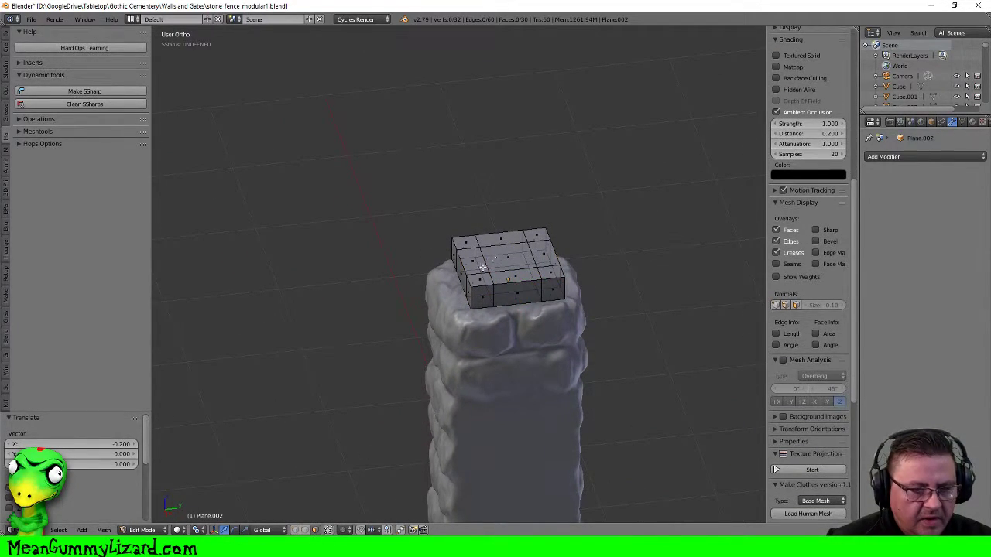
right_click(480, 277)
shift+right_click(464, 246)
shift+right_click(536, 236)
shift+right_click(549, 270)
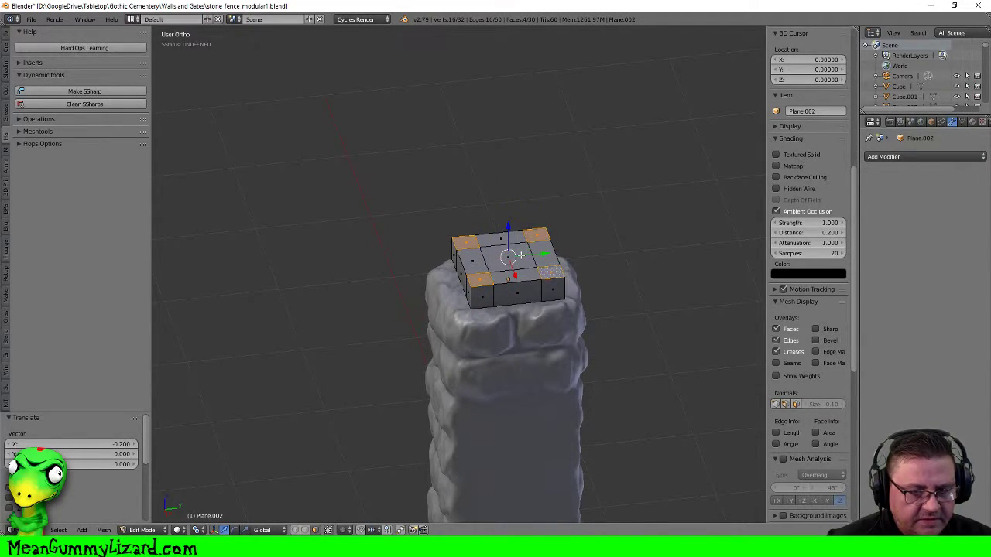
key(e)
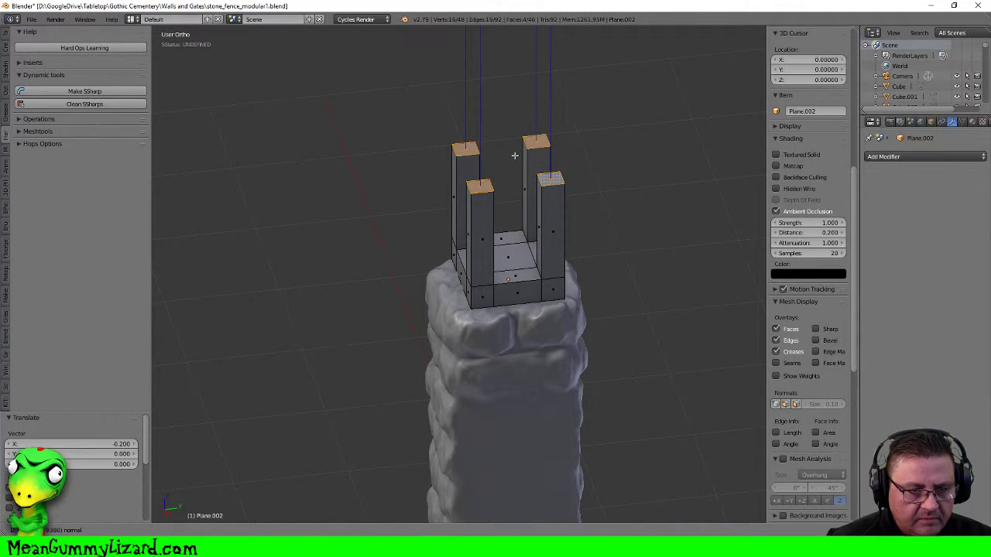
click(515, 159)
middle_drag(506, 248, 519, 215)
key(KP_1)
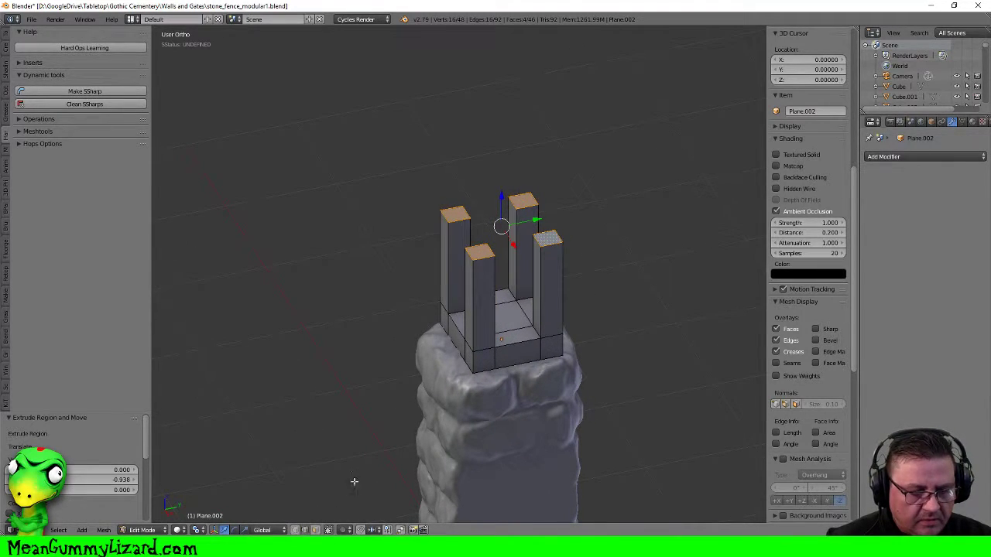
Connect the tops of neighbouring posts by filling a face between their facing edges on all four sides
right_click(459, 224)
shift+right_click(480, 253)
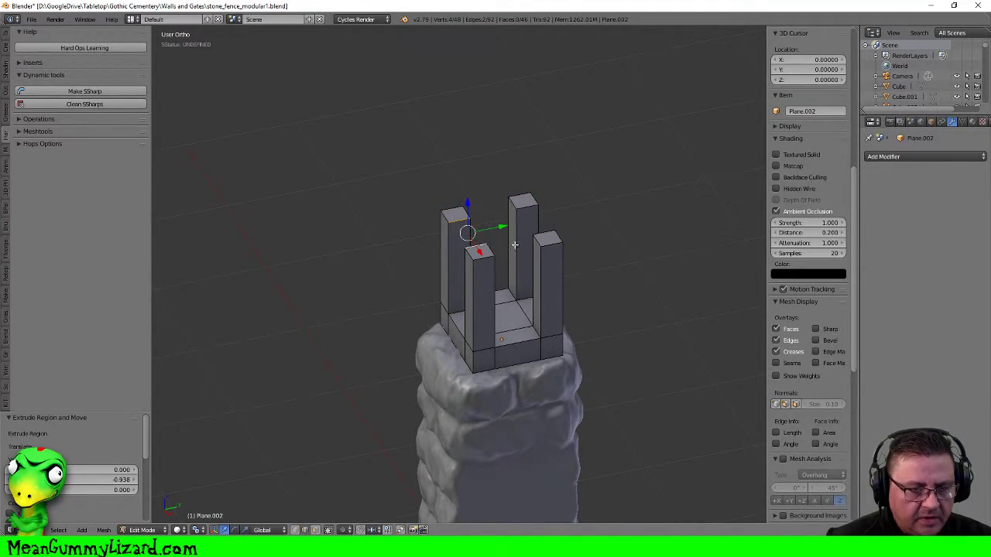
key(f)
right_click(507, 250)
shift+right_click(537, 241)
right_click(538, 241)
shift+right_click(492, 250)
key(f)
right_click(540, 223)
shift+right_click(531, 208)
key(f)
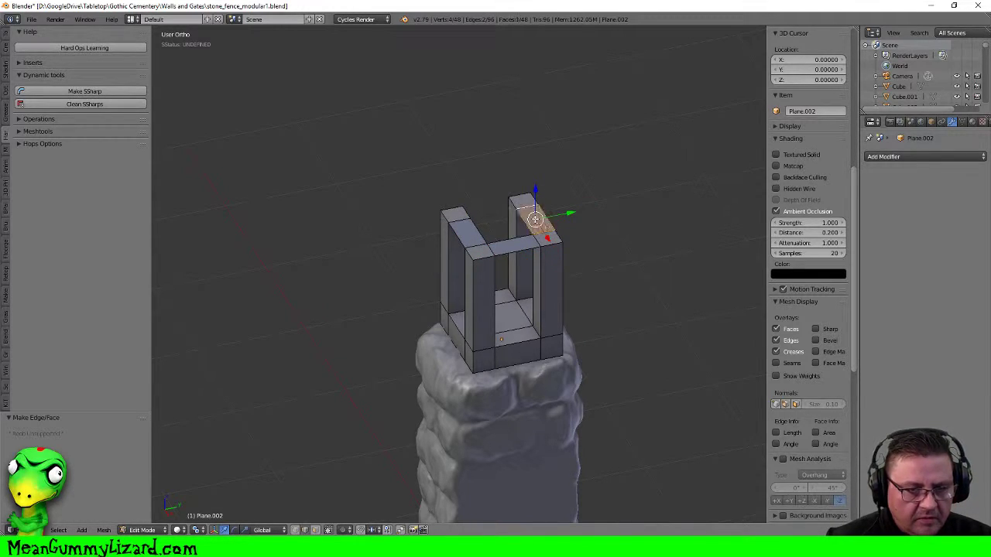
right_click(511, 206)
shift+right_click(467, 210)
key(f)
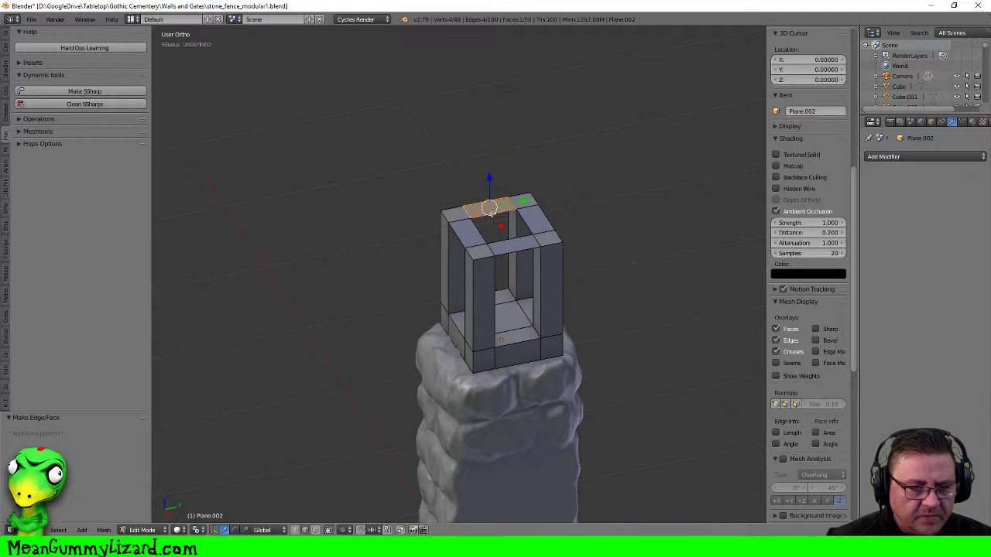
Fill the central opening between the four connecting faces on top of the posts
right_click(488, 216)
shift+right_click(513, 239)
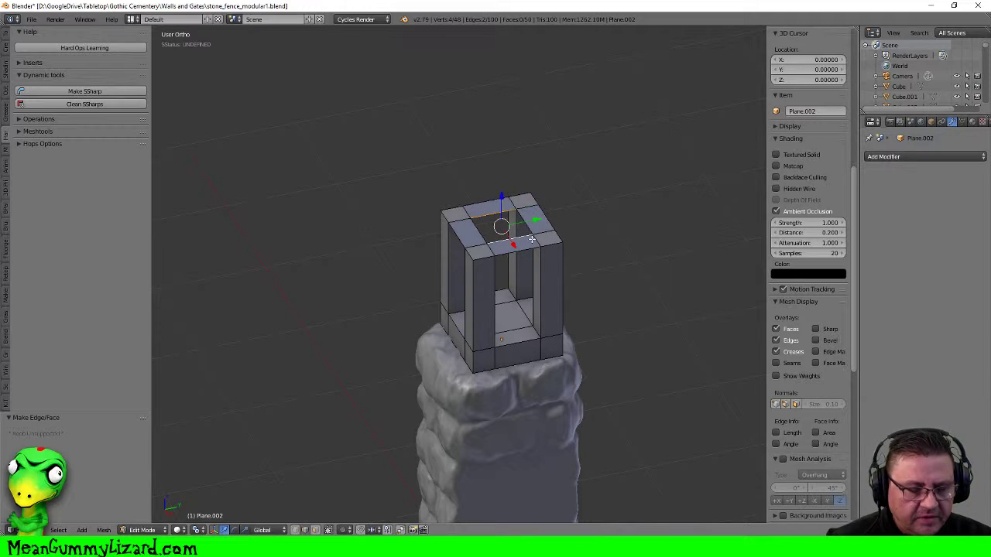
key(f)
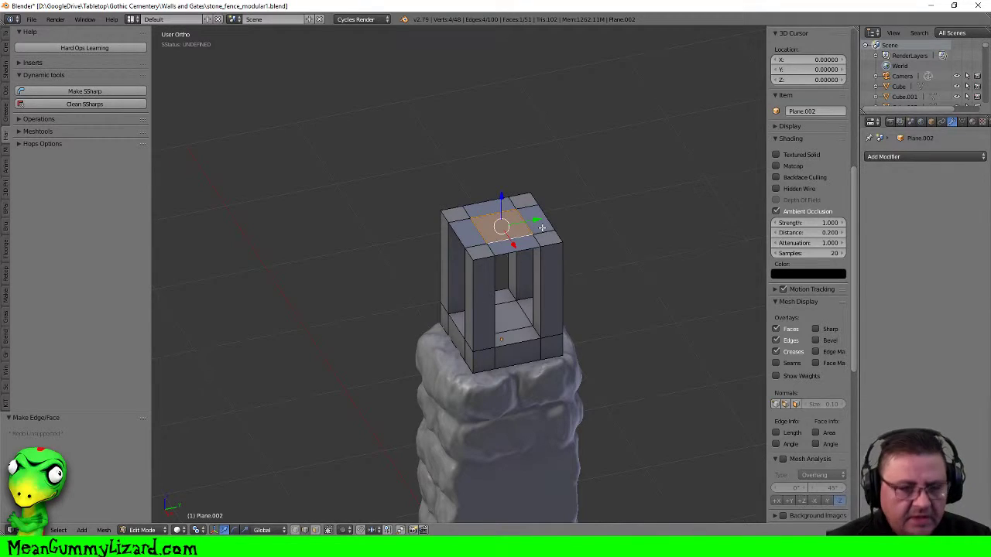
Select the whole mesh and remove doubled vertices
key(a)
key(a)
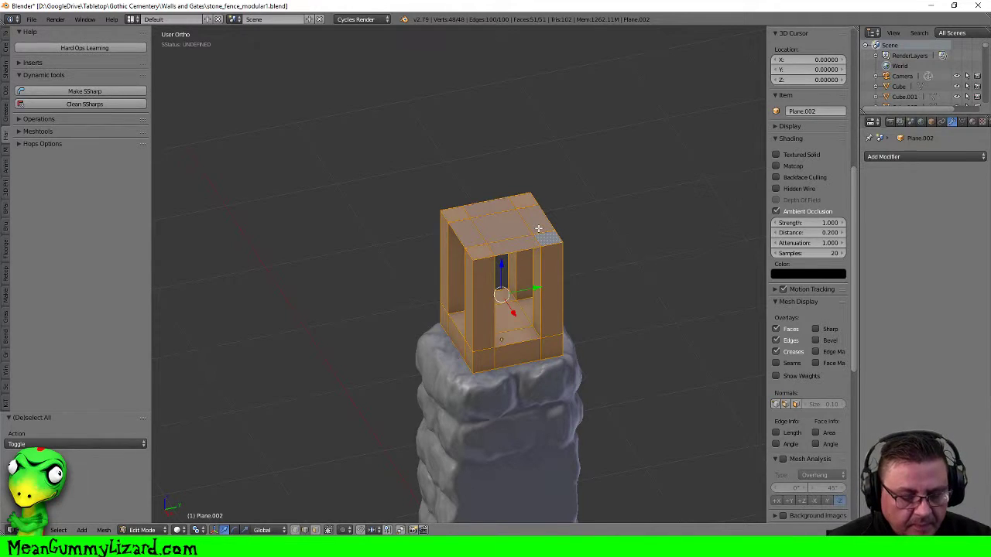
key(w)
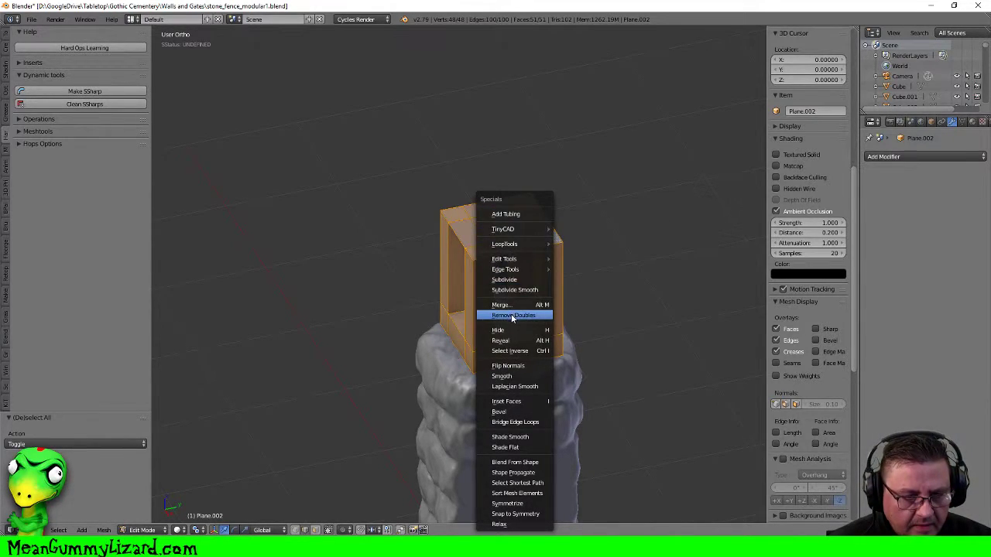
click(512, 316)
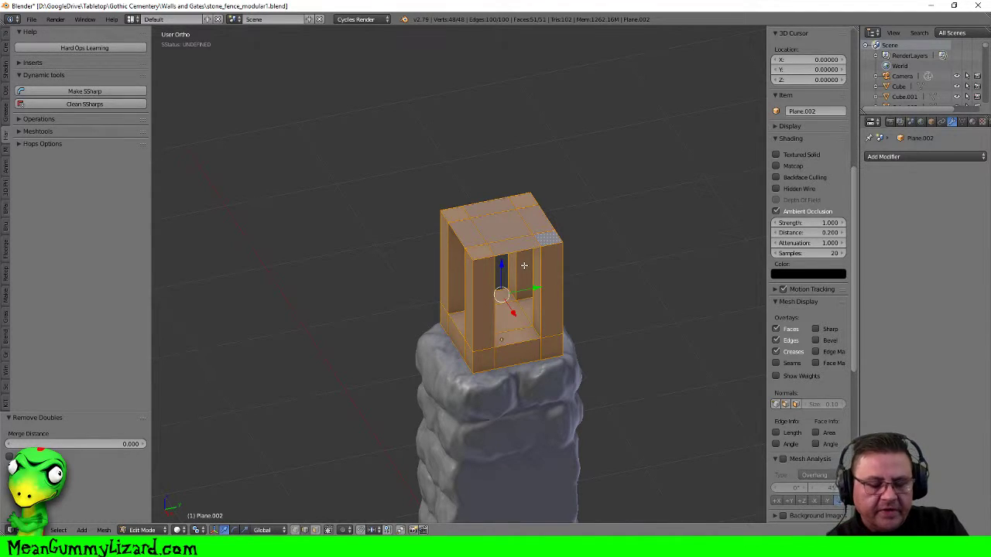
middle_drag(527, 192, 465, 388)
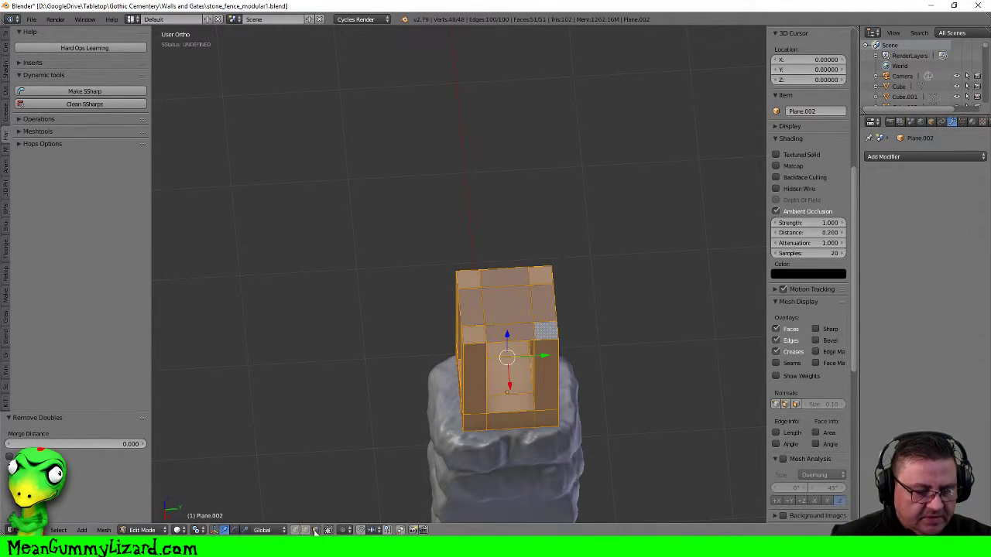
right_click(474, 337)
shift+right_click(509, 332)
shift+right_click(512, 307)
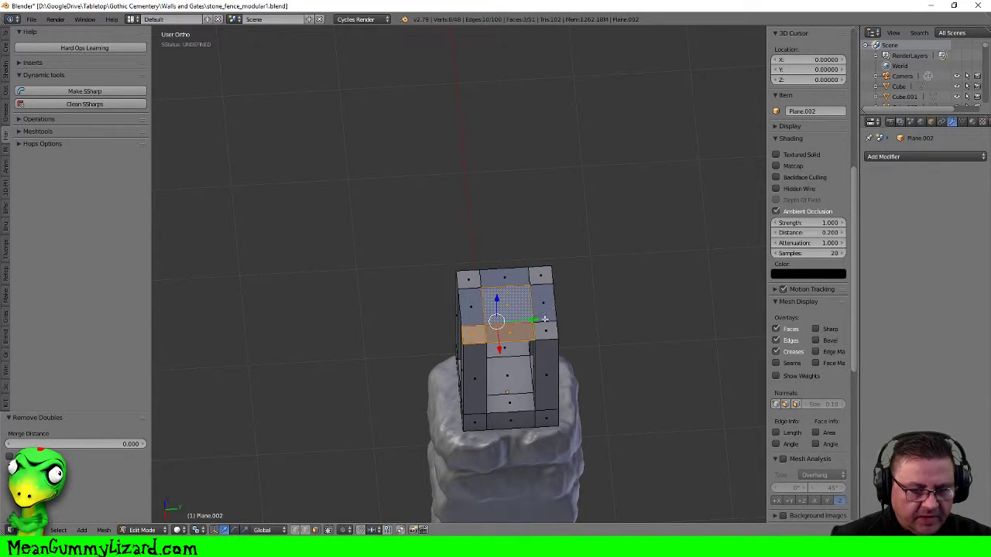
shift+right_click(545, 327)
shift+right_click(541, 302)
shift+right_click(525, 281)
Recalculate the normals of the entire mesh to make them consistent
key(a)
key(a)
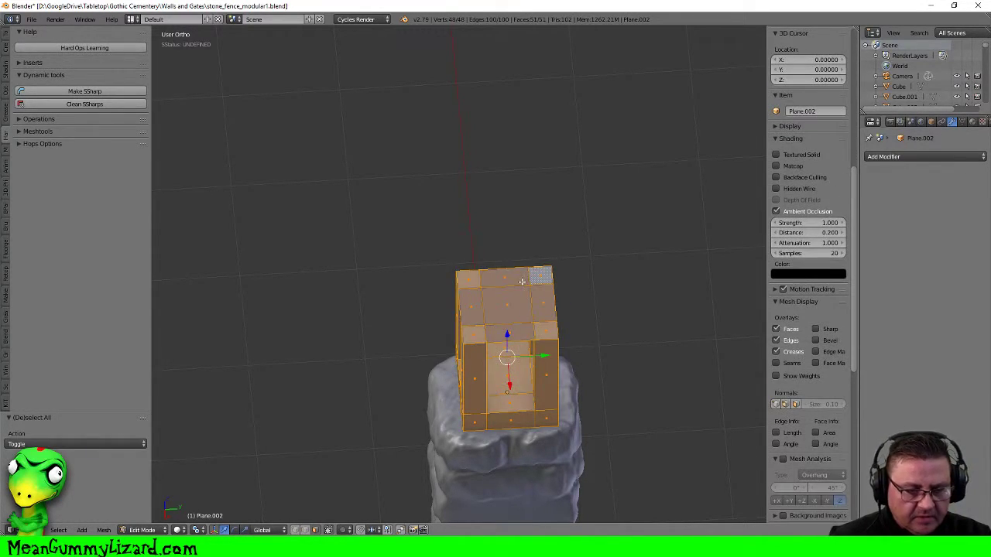
key(ctrl+n)
Select all nine faces across the top of the posts
mouse_move(521, 283)
middle_down()
mouse_move(553, 261)
mouse_move(571, 201)
mouse_move(514, 284)
middle_up()
right_click(508, 328)
shift+right_click(550, 318)
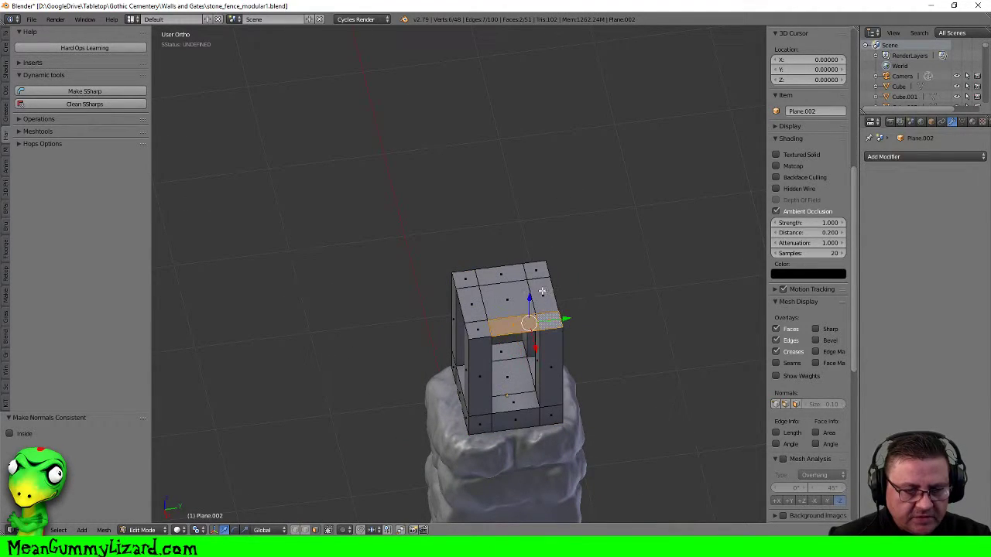
shift+right_click(542, 292)
shift+right_click(532, 270)
shift+right_click(504, 292)
shift+right_click(473, 312)
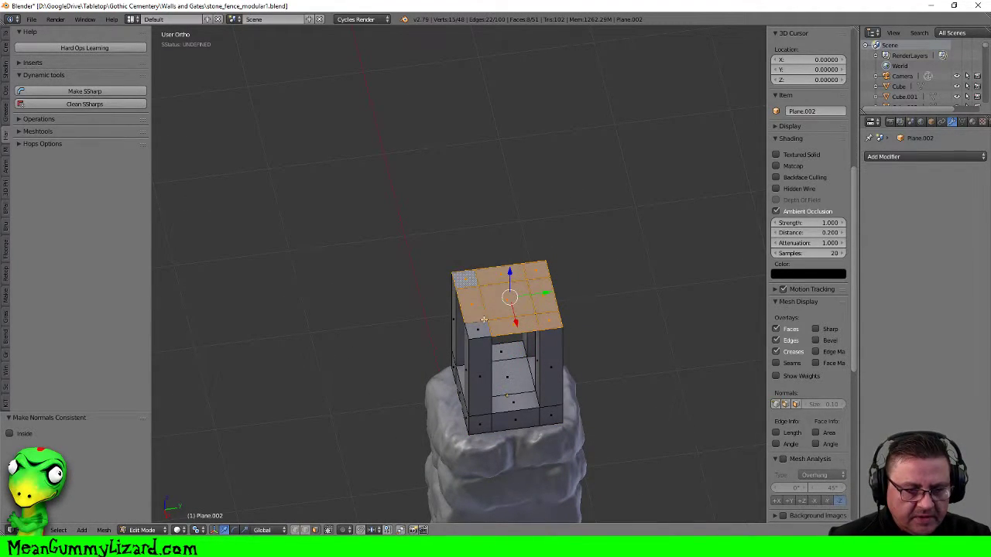
middle_drag(540, 302, 385, 242)
Try to extrude the nine top faces upward, and undo the extrusion
key(e)
click(522, 250)
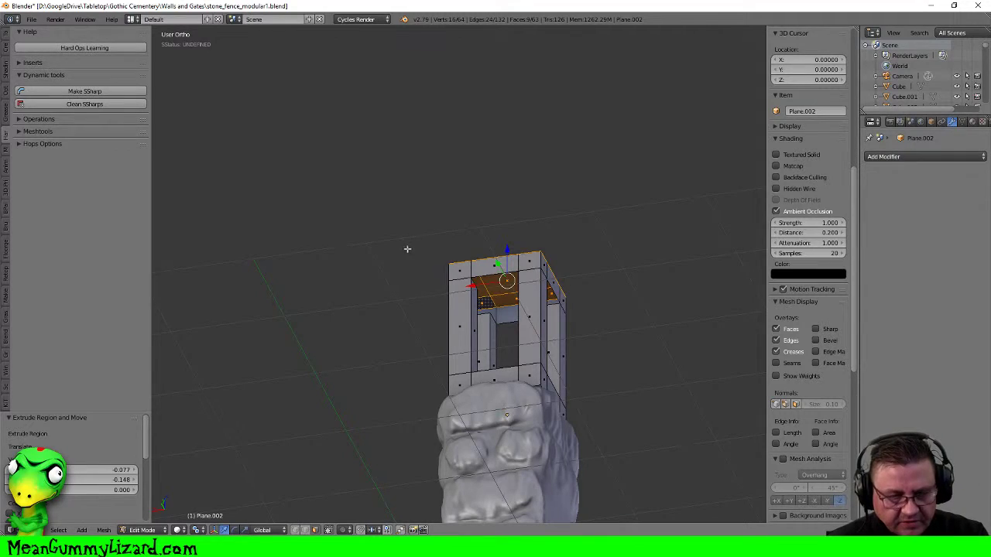
key(ctrl+z)
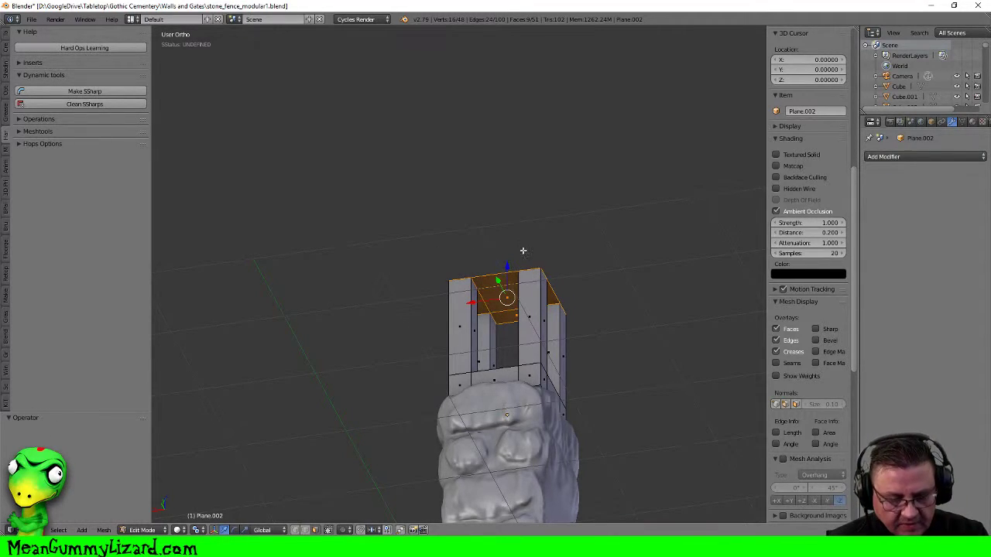
Make the selected top faces' normals consistent and extrude the faces upward into a roof slab
key(ctrl+n)
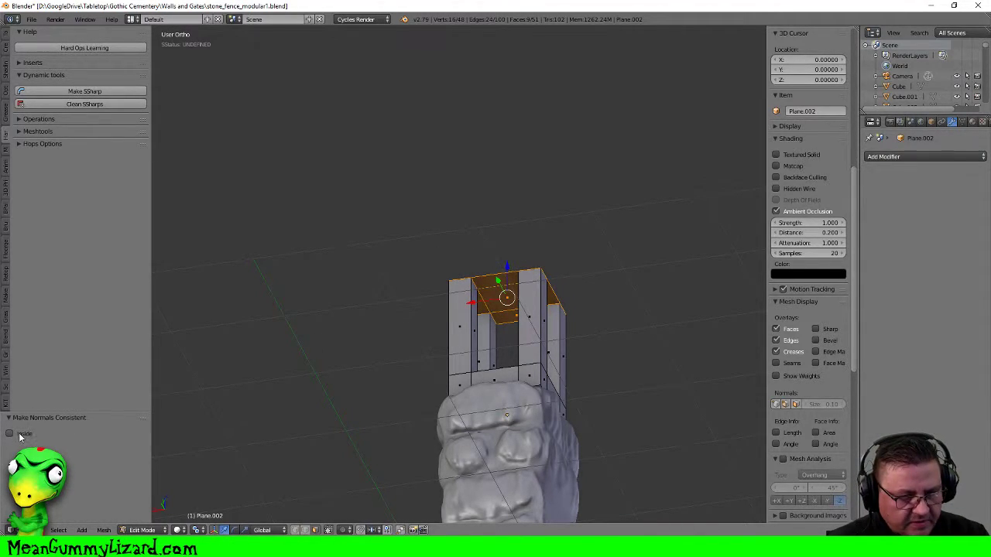
middle_drag(497, 215, 500, 274)
key(e)
click(504, 243)
Fill the slab's underside between two pairs of neighbouring posts with faces
middle_drag(544, 307, 468, 293)
middle_drag(524, 311, 441, 325)
right_click(516, 315)
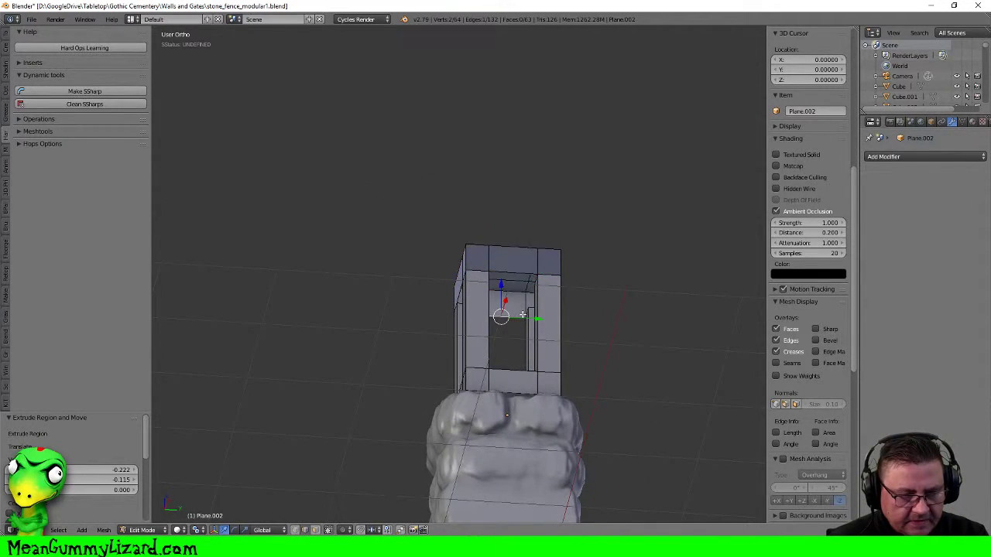
right_click(529, 313)
middle_drag(530, 308, 594, 356)
scroll(603, 308, up, 4)
key(f)
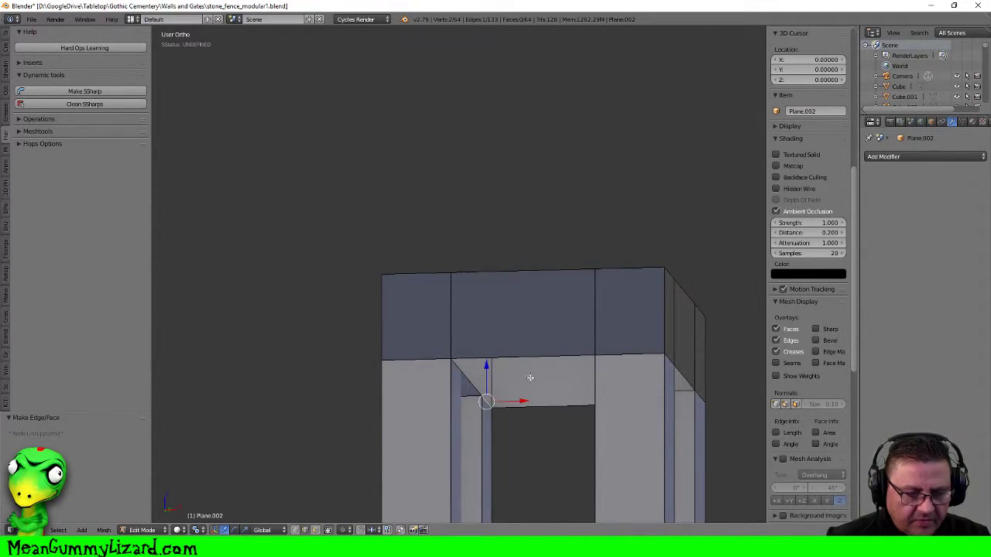
middle_drag(528, 380, 577, 377)
middle_drag(648, 387, 590, 404)
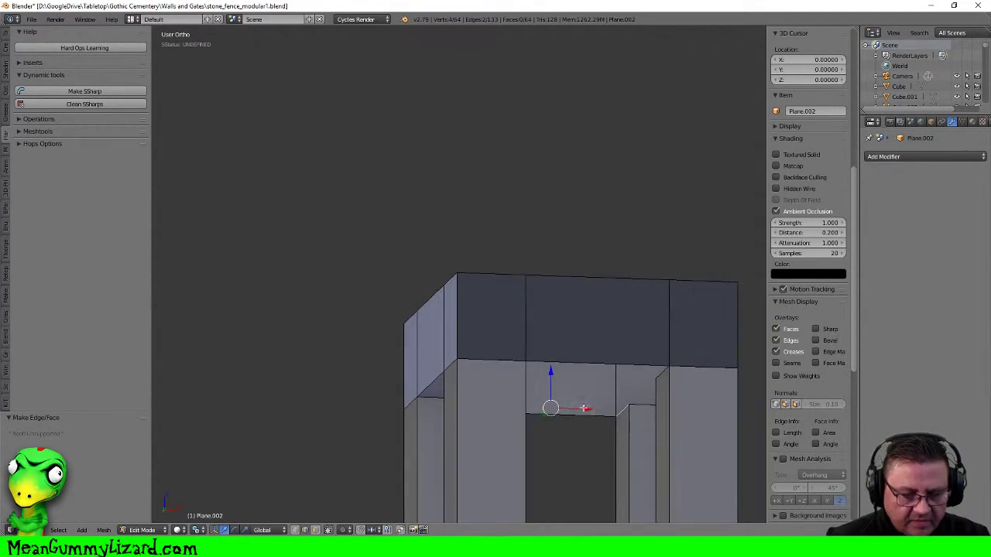
middle_drag(637, 375, 470, 368)
Fill the remaining underside gaps of the slab, on the other two sides and in the centre
right_click(568, 343)
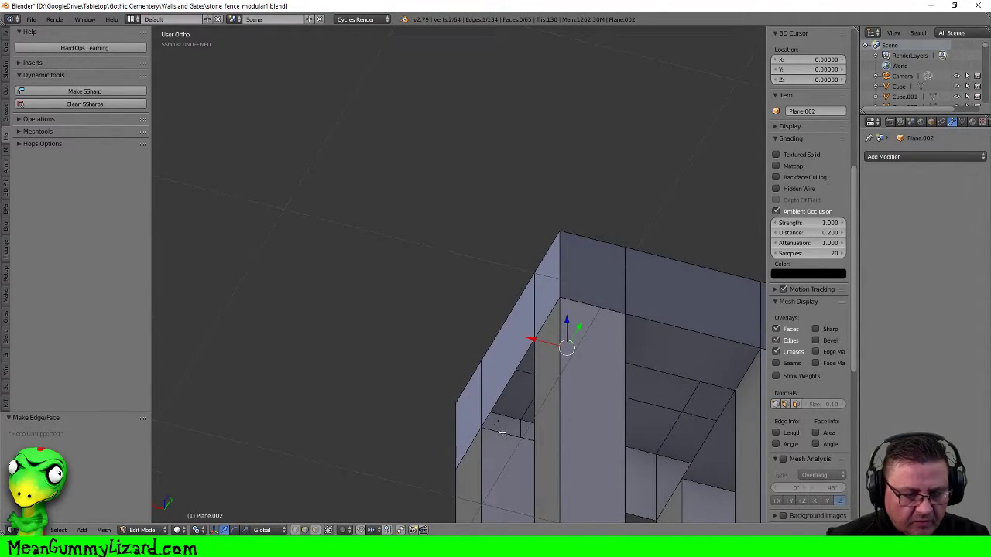
right_click(512, 395)
middle_drag(513, 395, 501, 362)
right_click(593, 442)
shift+middle_drag(600, 352, 532, 338)
shift+right_click(546, 379)
key(f)
middle_drag(446, 349, 439, 327)
right_click(423, 363)
shift+right_click(400, 257)
key(f)
Select the whole mesh and recalculate its normals to correct the dark slab faces
middle_drag(399, 257, 526, 320)
scroll(526, 321, down, 2)
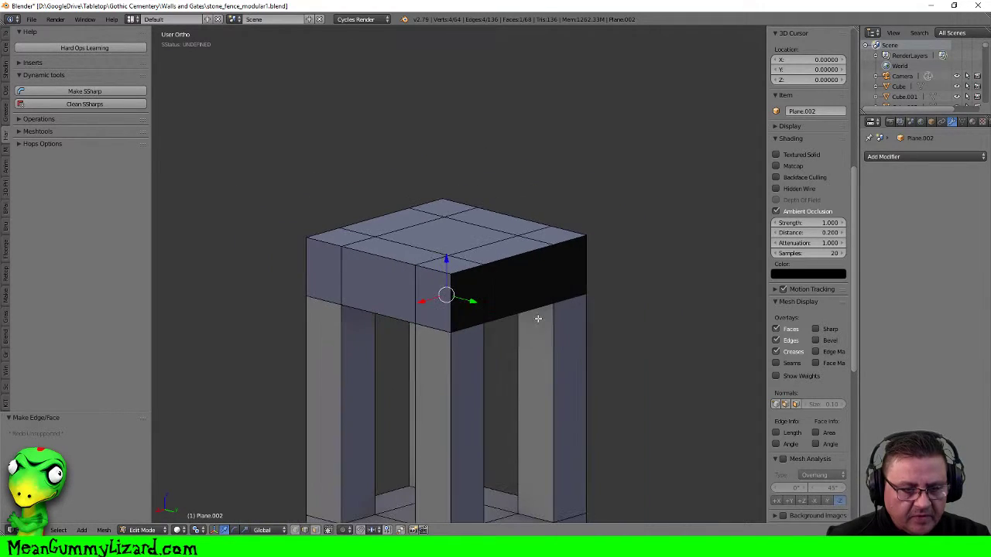
key(a)
key(ctrl+n)
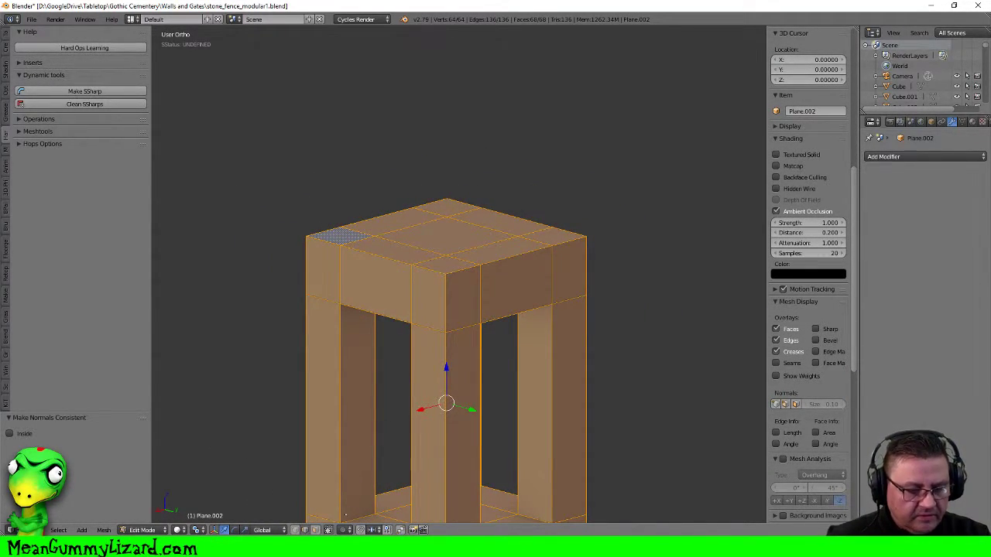
Select the twelve side faces around the roof slab's perimeter
right_click(429, 286)
shift+right_click(378, 280)
shift+right_click(325, 274)
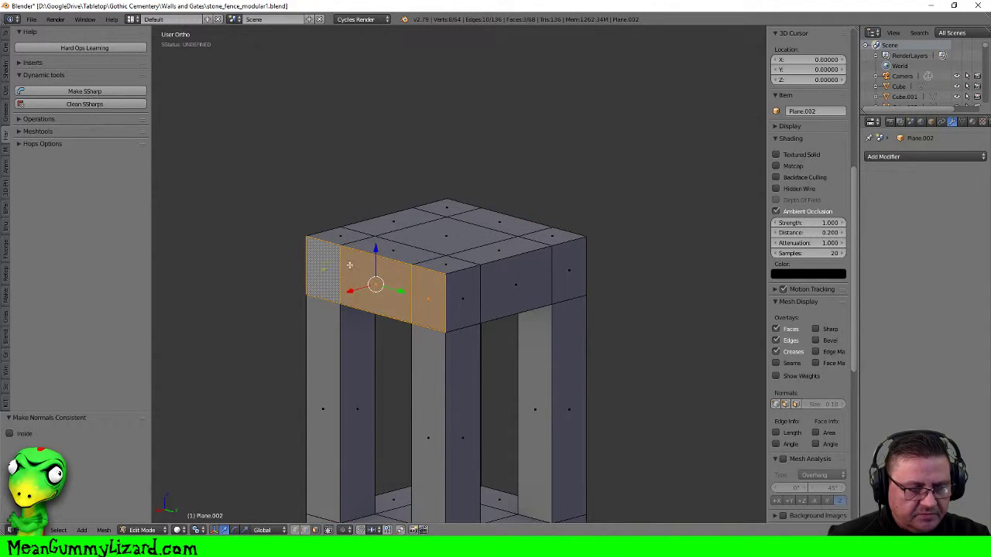
shift+right_click(466, 287)
key(c)
drag(571, 274, 477, 290)
right_click(614, 276)
middle_drag(666, 269, 542, 264)
key(c)
drag(518, 301, 637, 287)
right_click(637, 287)
middle_drag(698, 275, 543, 265)
key(c)
drag(445, 306, 593, 289)
right_click(593, 290)
middle_drag(593, 290, 580, 289)
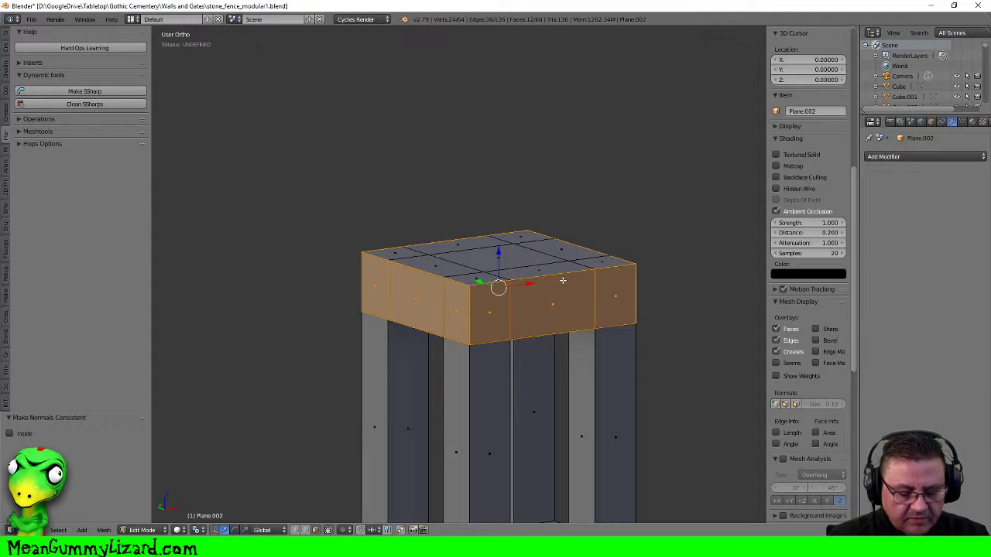
Extrude the slab's side faces in place and scale them outward in X and Y only to form an overhang
key(e)
right_click(563, 280)
key(s)
key(shift+z)
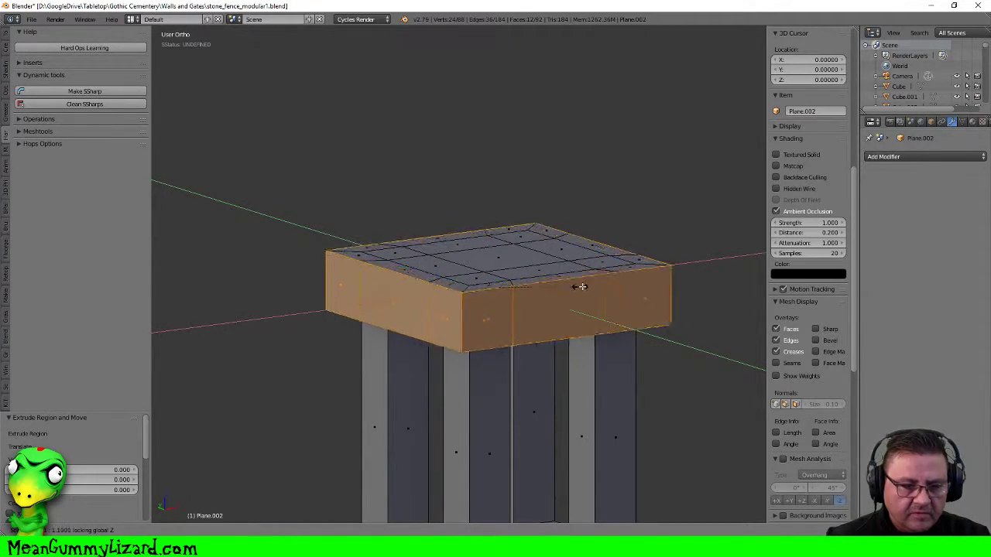
click(593, 288)
Select the nine inner faces on top of the roof and raise them about 0.164 along Z
middle_drag(496, 259, 509, 305)
scroll(475, 238, down, 5)
key(a)
key(c)
mouse_move(448, 319)
mouse_down()
mouse_move(531, 326)
mouse_move(456, 331)
mouse_up()
drag(486, 291, 486, 292)
key(c)
mouse_move(542, 335)
middle_down()
mouse_move(542, 294)
mouse_move(423, 305)
mouse_move(427, 347)
mouse_move(484, 359)
middle_up()
key(Escape)
drag(485, 294, 488, 282)
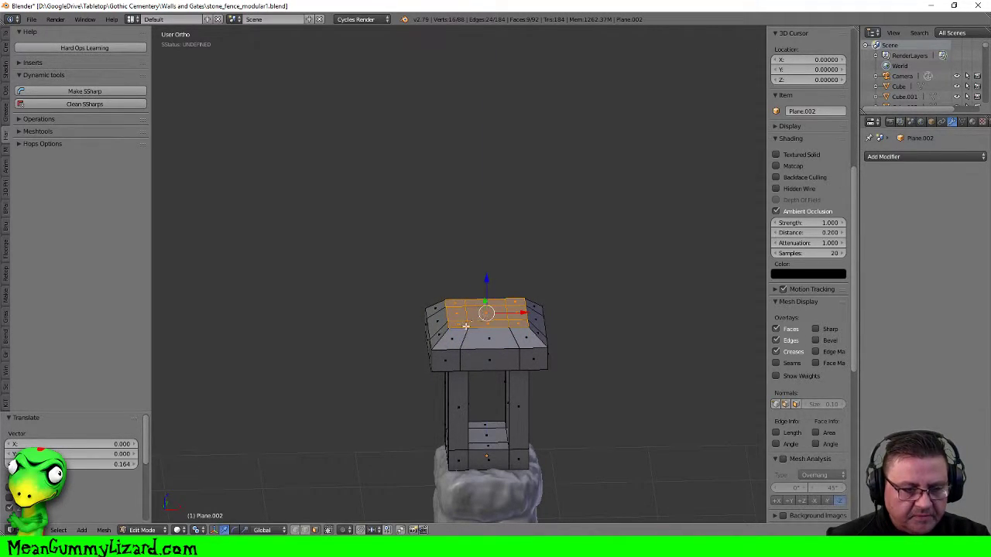
Raise the roof's central top face along Z to form the peak, and leave Edit Mode
mouse_move(457, 332)
middle_down()
mouse_move(522, 329)
mouse_move(534, 306)
mouse_move(479, 286)
mouse_move(447, 292)
mouse_move(443, 318)
middle_up()
key(Escape)
drag(488, 282, 486, 269)
key(Tab)
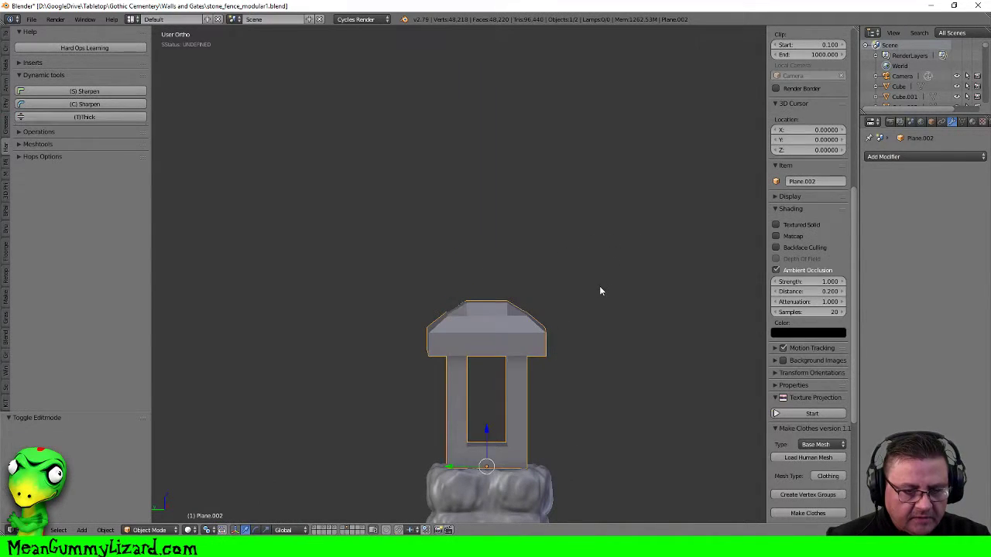
Select the central face on the roof's underside and move it upward along Z
middle_drag(494, 267, 475, 329)
key(Tab)
right_click(484, 352)
key(g)
key(z)
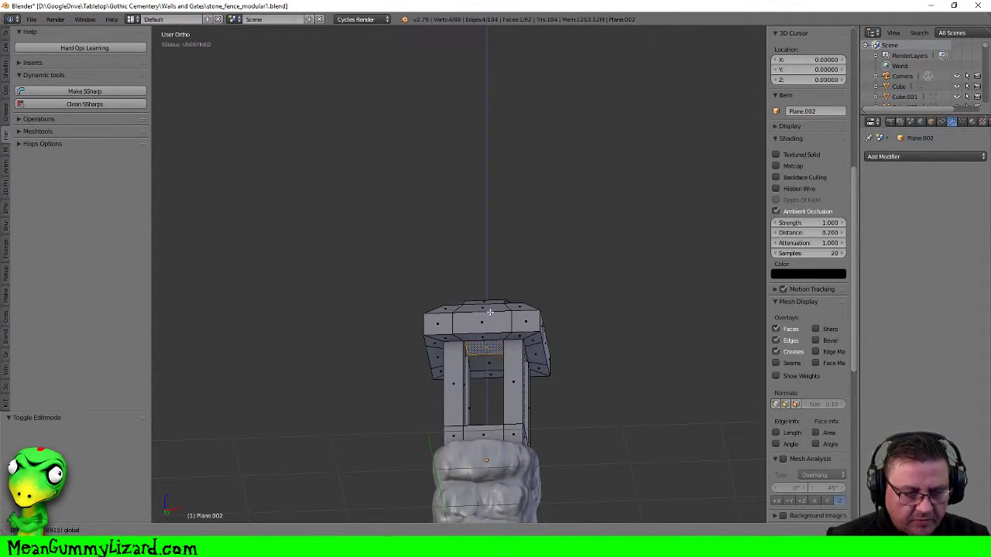
click(490, 312)
middle_drag(534, 329, 483, 308)
Leave Edit Mode and inspect the lantern-shaped cap on the pillar from several angles
key(Tab)
middle_drag(565, 313, 482, 222)
scroll(479, 328, up, 3)
middle_drag(476, 302, 511, 270)
scroll(526, 259, down, 3)
middle_drag(551, 241, 480, 226)
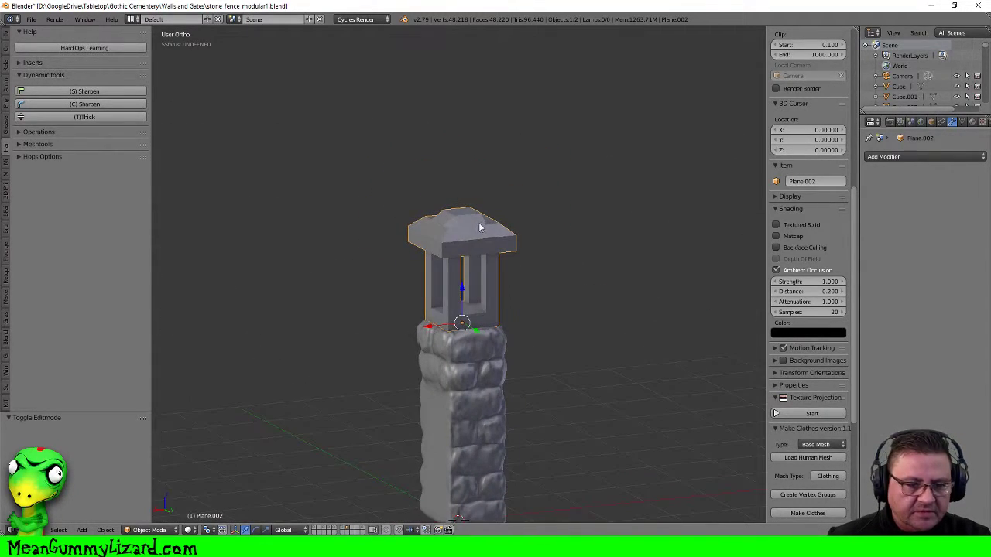
Select the vertices along the upper edge of the lantern's base and raise them along Z to make the base taller, and leave Edit Mode
key(Tab)
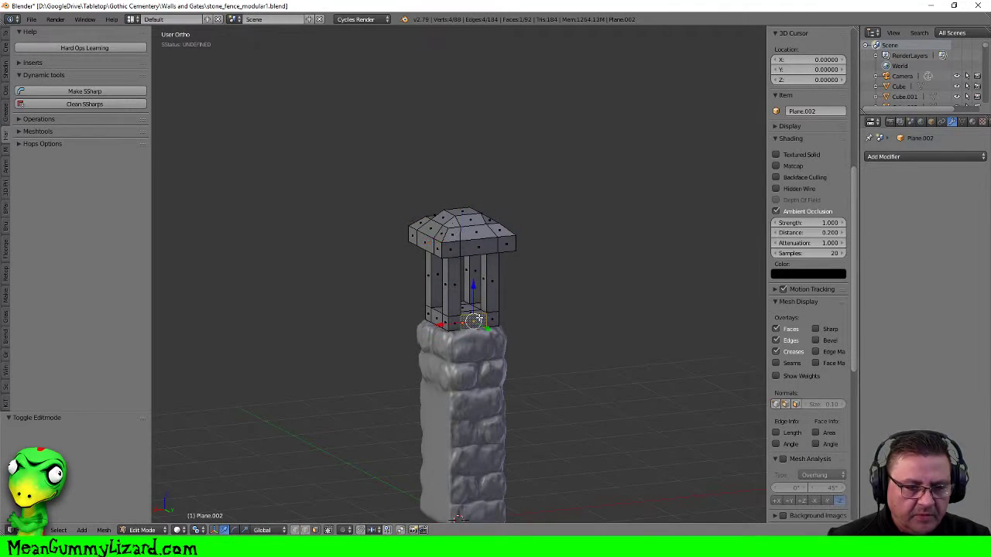
key(KP_1)
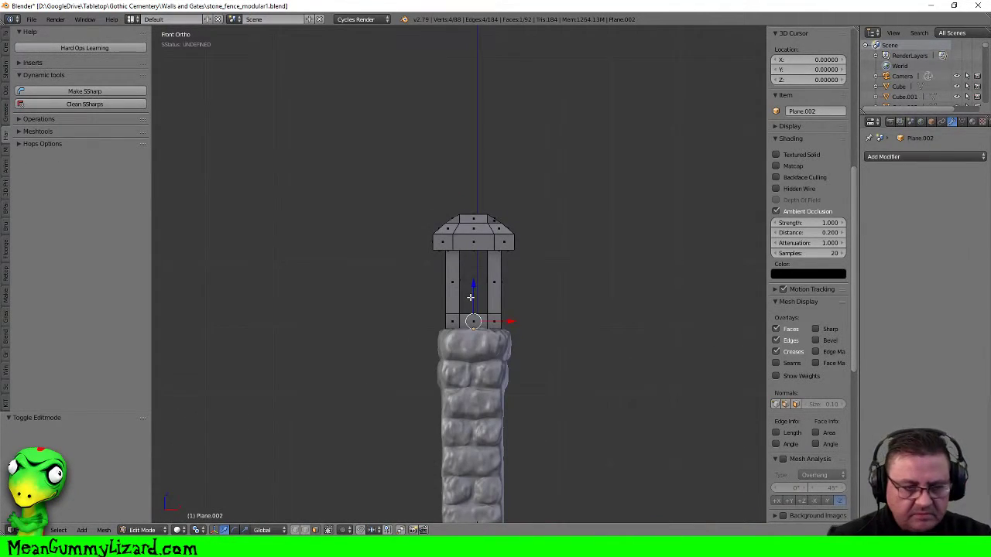
click(305, 530)
key(a)
key(b)
drag(398, 299, 524, 322)
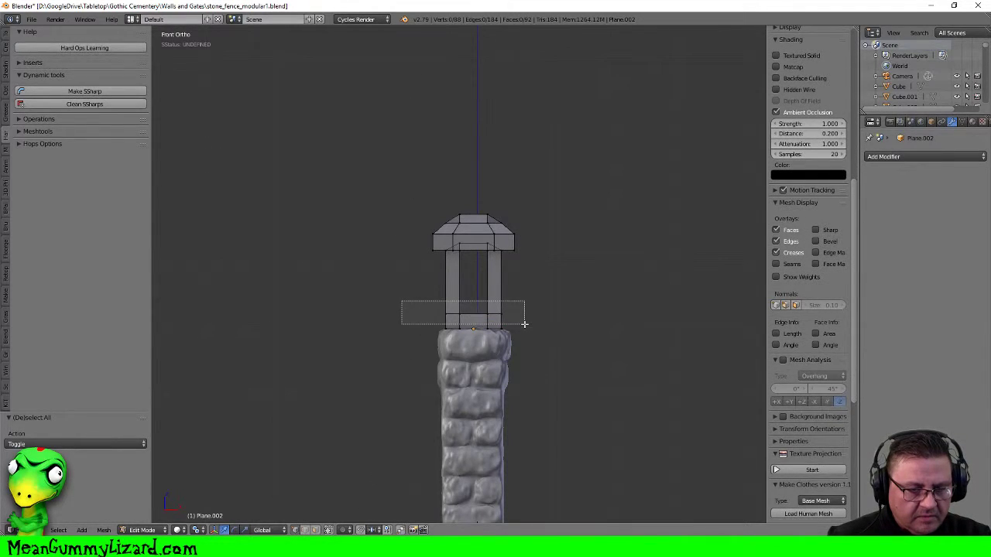
click(473, 271)
mouse_move(367, 274)
middle_down()
mouse_move(457, 281)
mouse_move(429, 307)
mouse_move(400, 309)
mouse_move(442, 304)
mouse_move(398, 298)
mouse_move(443, 303)
mouse_move(498, 322)
middle_up()
key(Tab)
Inspect the proportions of the lantern cap and its base on the stone pillar from several angles and distances
middle_drag(496, 274, 468, 302)
key(Tab)
key(Tab)
scroll(499, 321, up, 3)
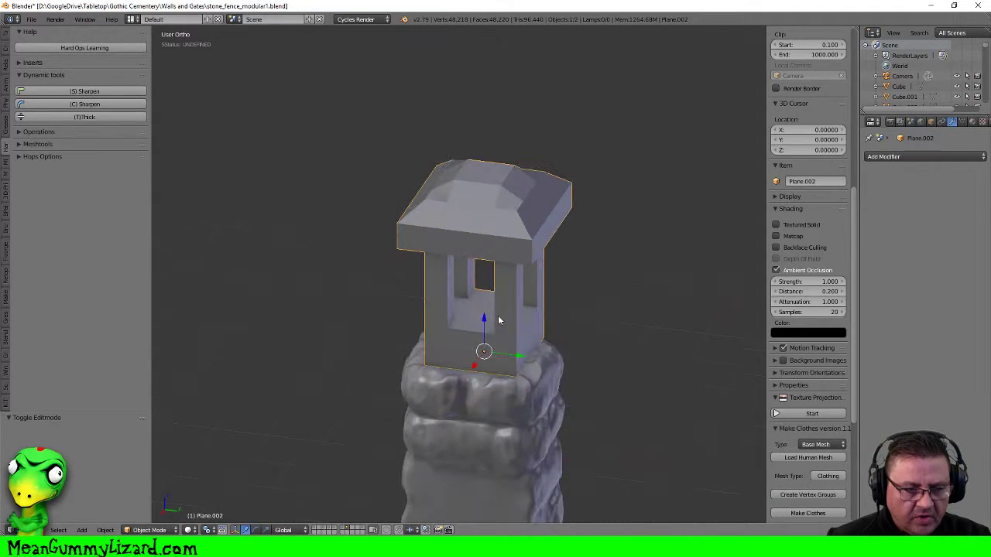
middle_drag(534, 328, 469, 284)
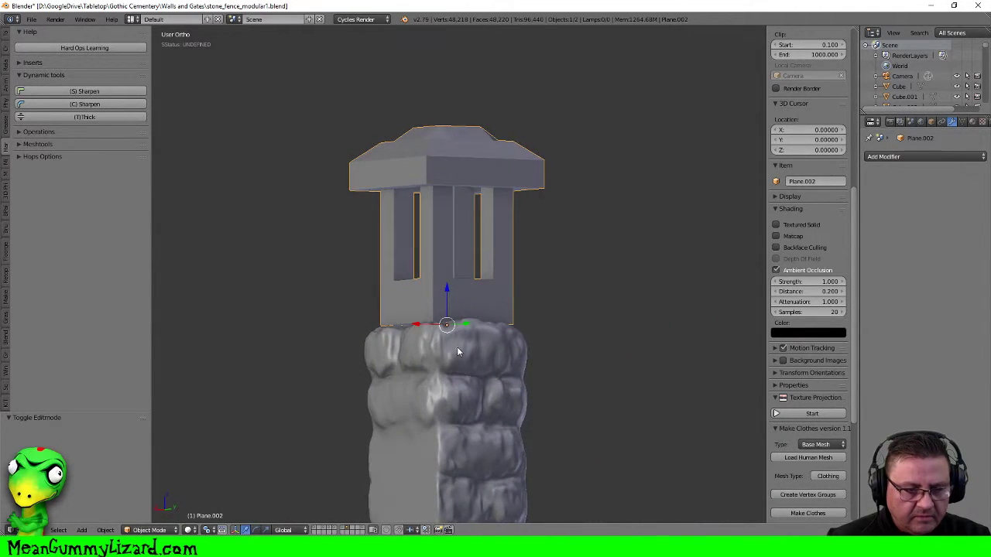
scroll(474, 354, down, 4)
middle_drag(476, 332, 445, 302)
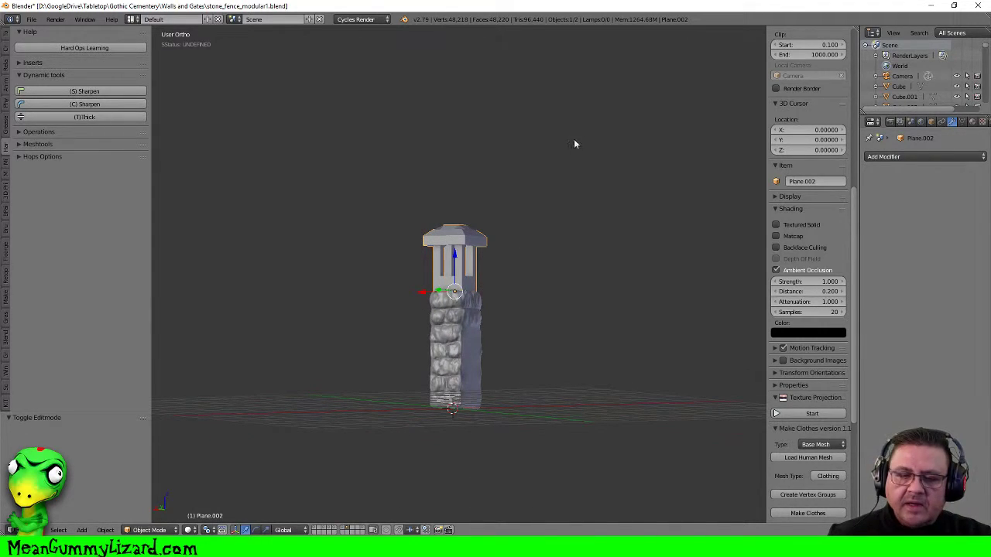
middle_drag(481, 220, 498, 247)
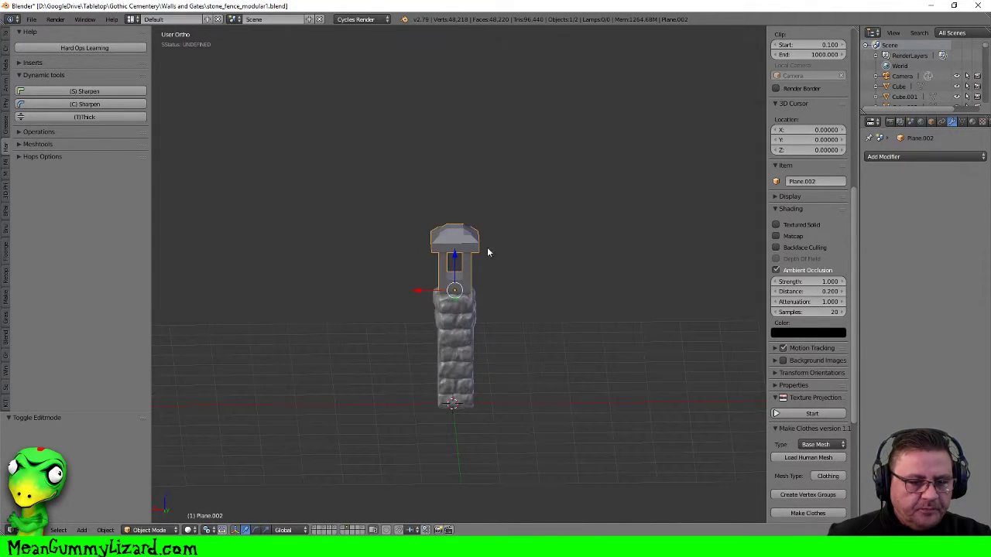
scroll(466, 270, up, 1)
scroll(468, 266, up, 2)
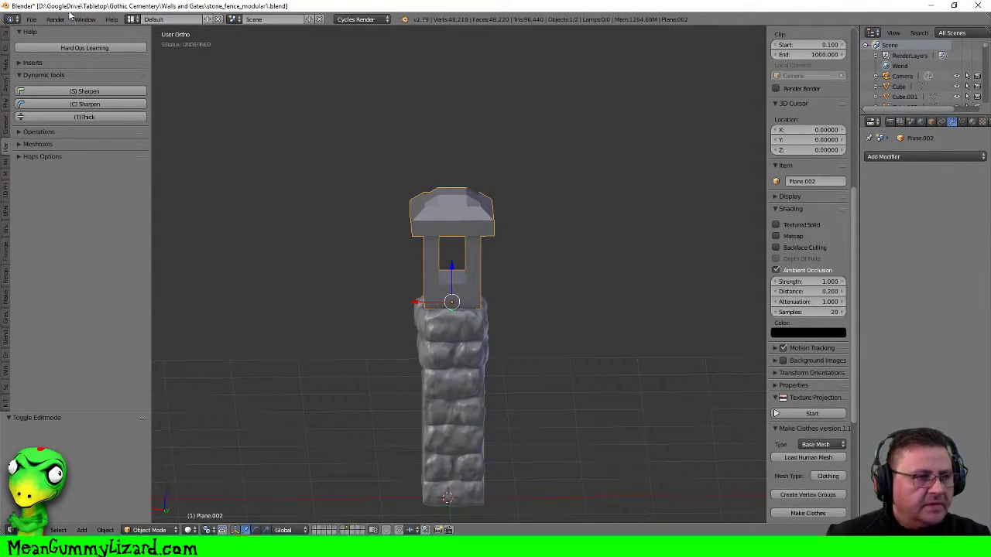
Save stone_fence_modular1.blend and start a new scene from the start-up file
click(31, 19)
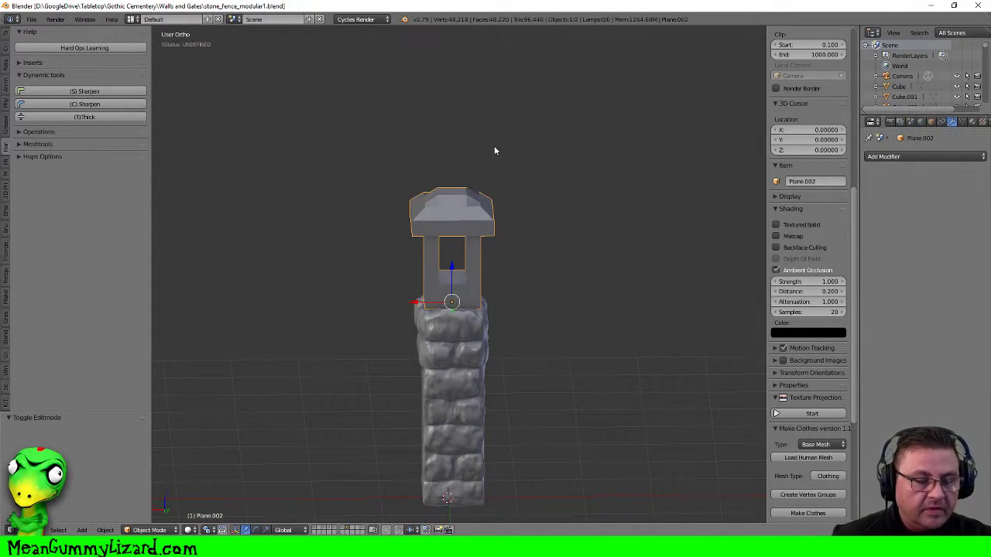
middle_drag(494, 152, 469, 129)
click(31, 18)
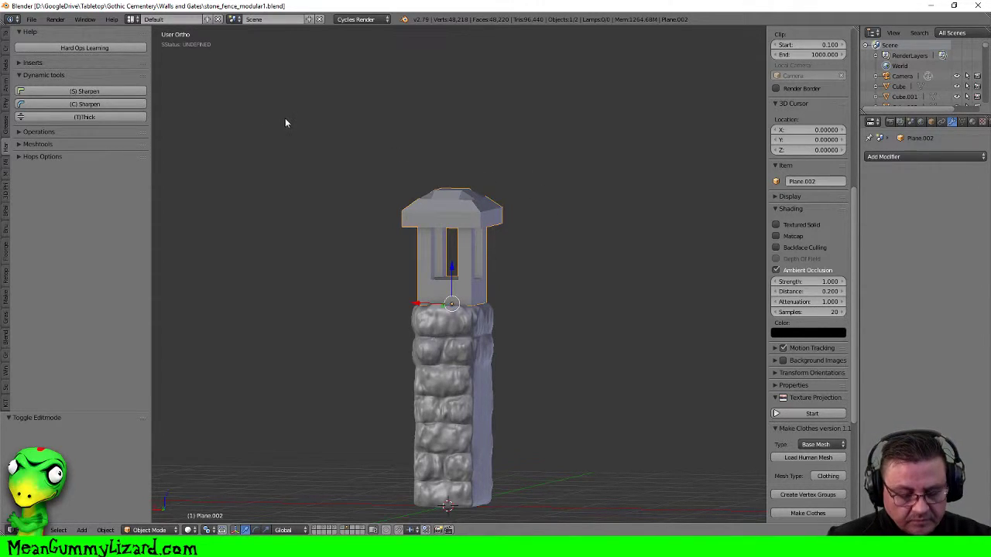
key(ctrl+n)
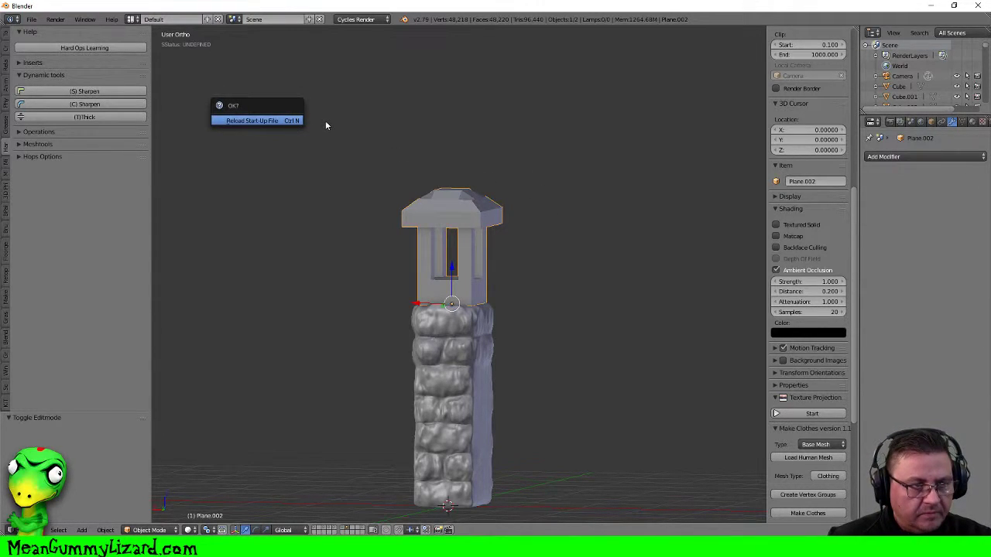
click(294, 121)
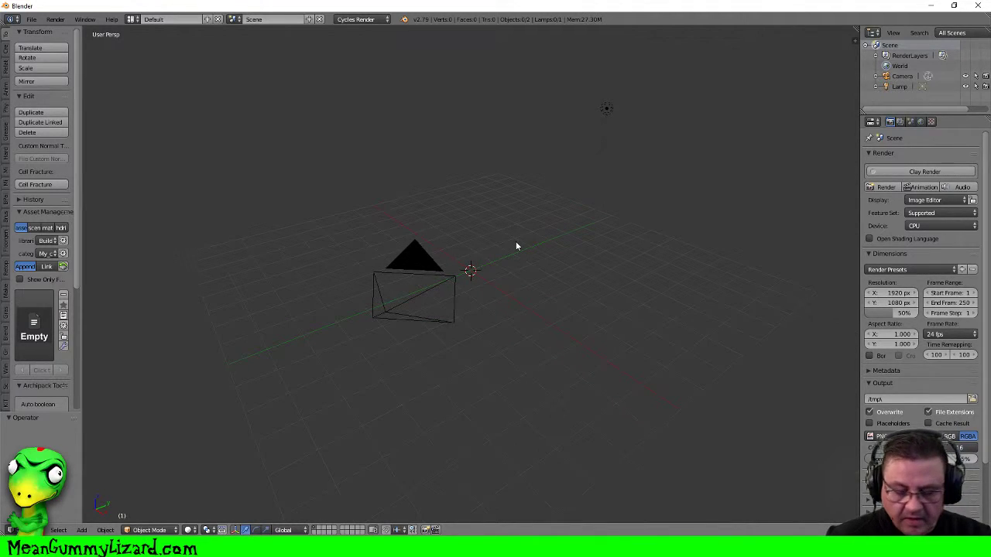
Import Sid_Scale.stl from the Gothic Cementery folder with Y forward, Z up and scale 1.00
key(KP_7)
key(KP_5)
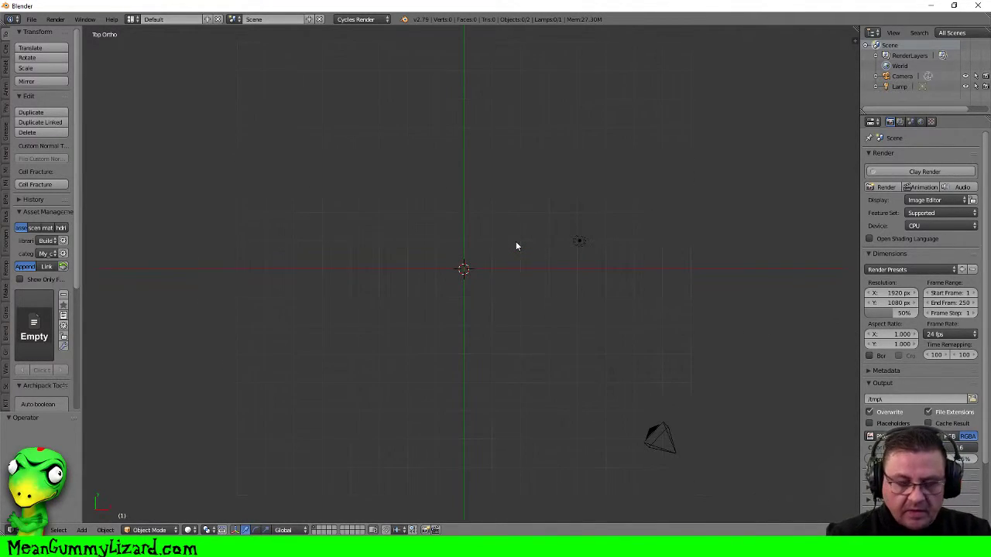
scroll(511, 259, up, 4)
shift+middle_drag(510, 263, 578, 235)
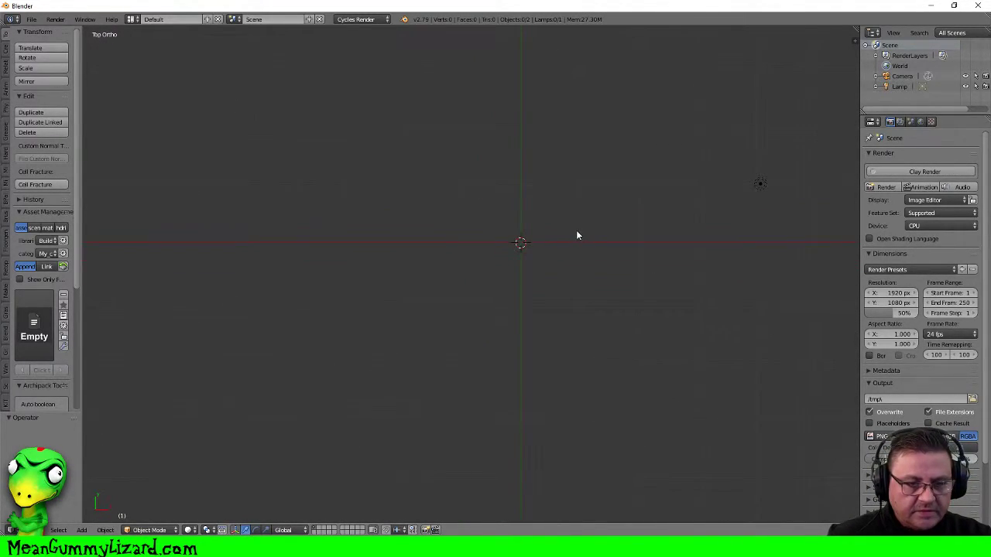
click(31, 20)
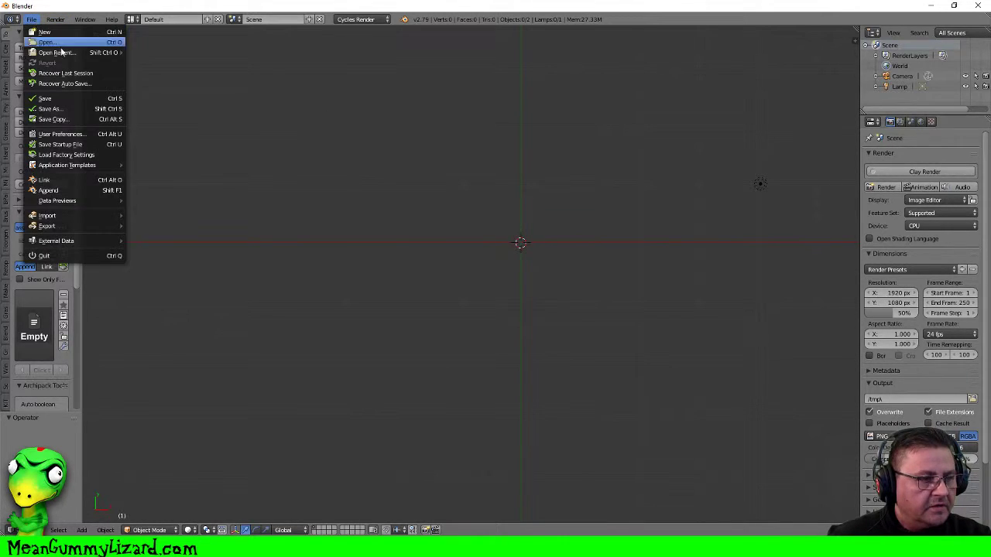
mouse_move(83, 214)
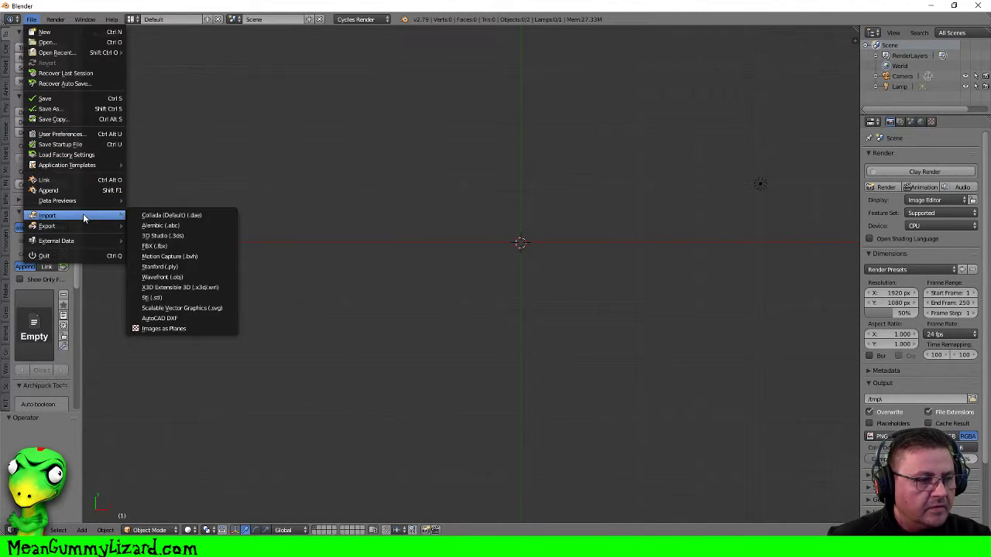
click(183, 298)
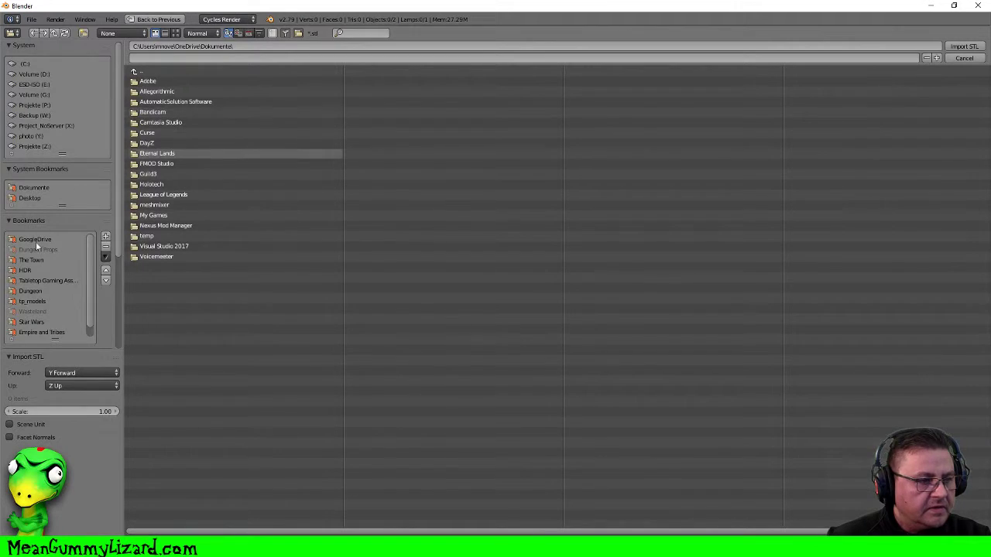
click(163, 297)
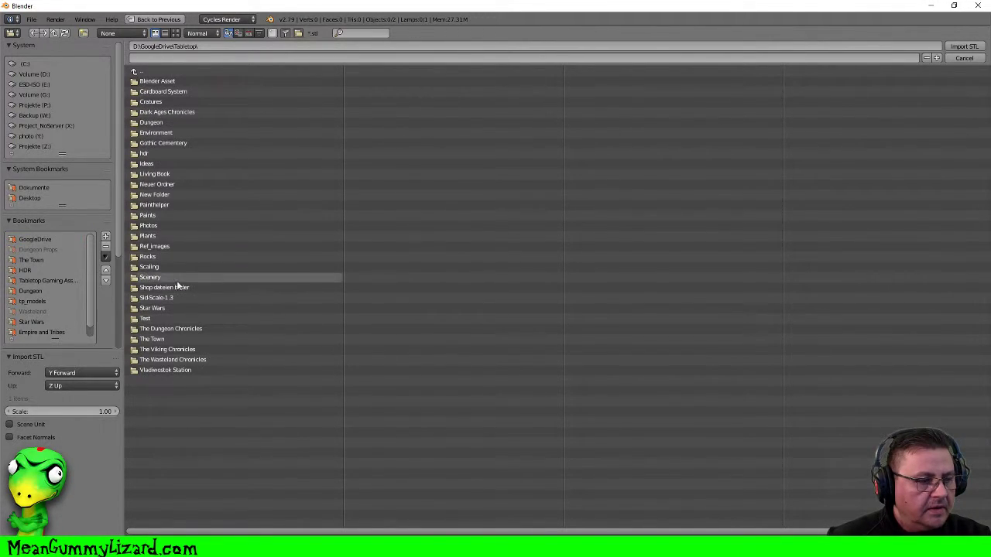
click(164, 143)
click(159, 184)
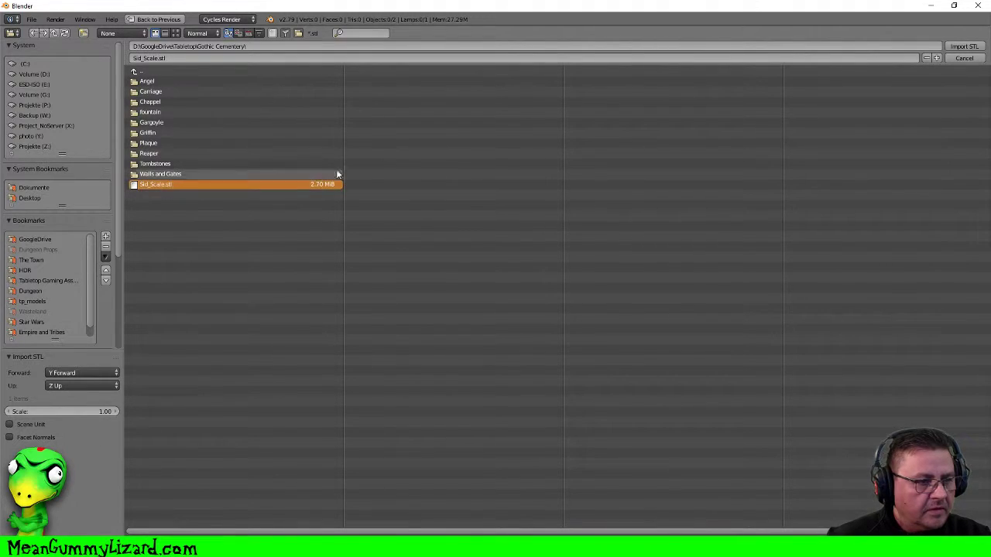
click(964, 47)
Move the imported scale figure about -2.554 along X so it lines up with the scene's Y axis
middle_drag(531, 193, 662, 192)
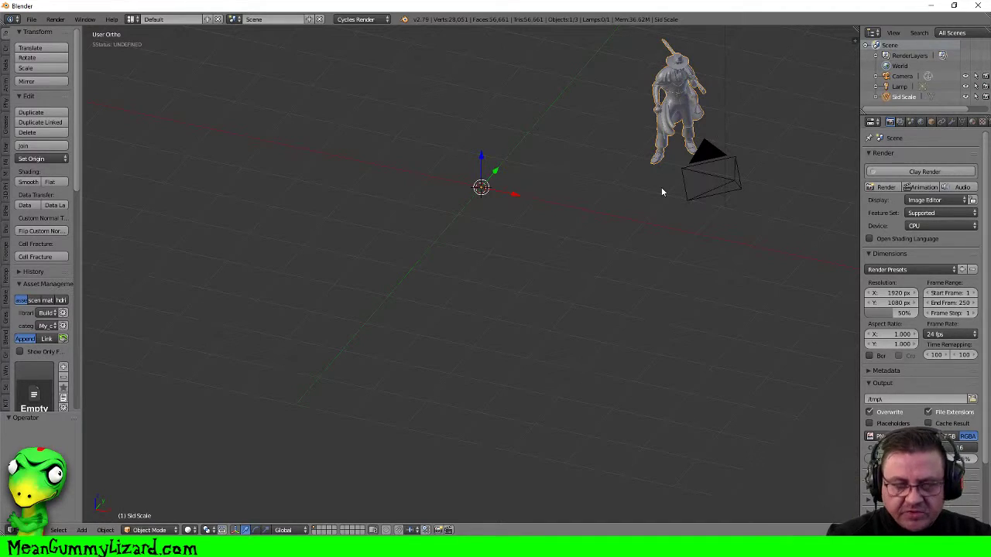
key(KP_1)
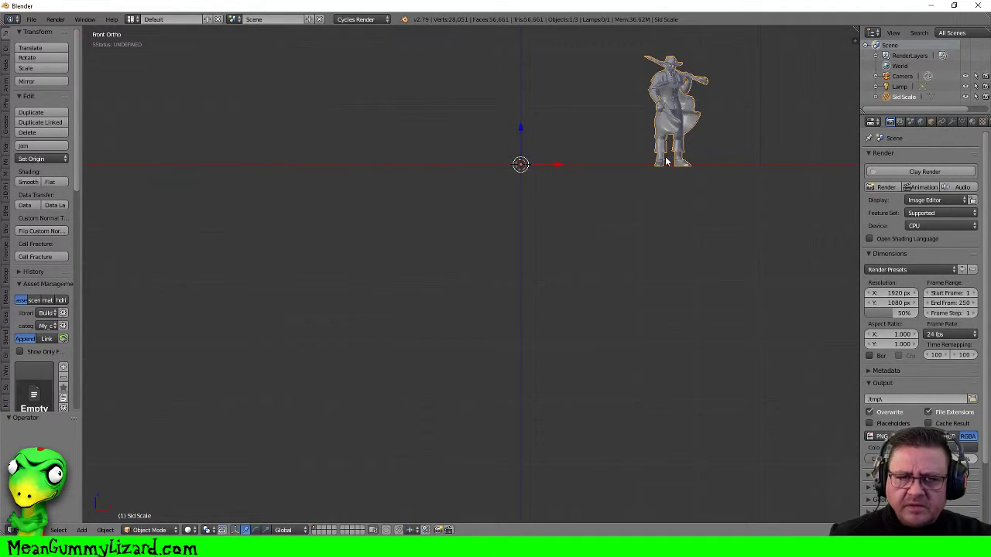
shift+middle_drag(669, 158, 616, 251)
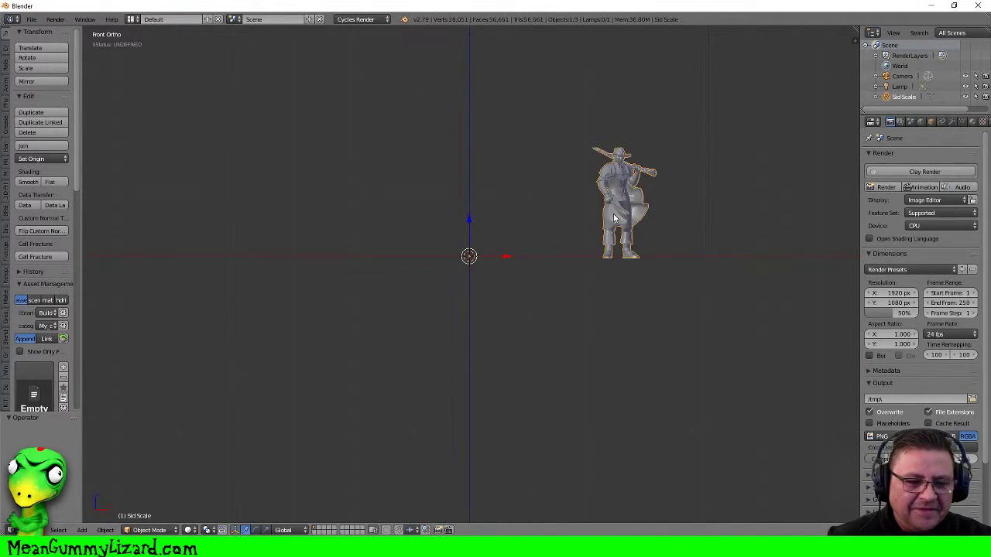
key(g)
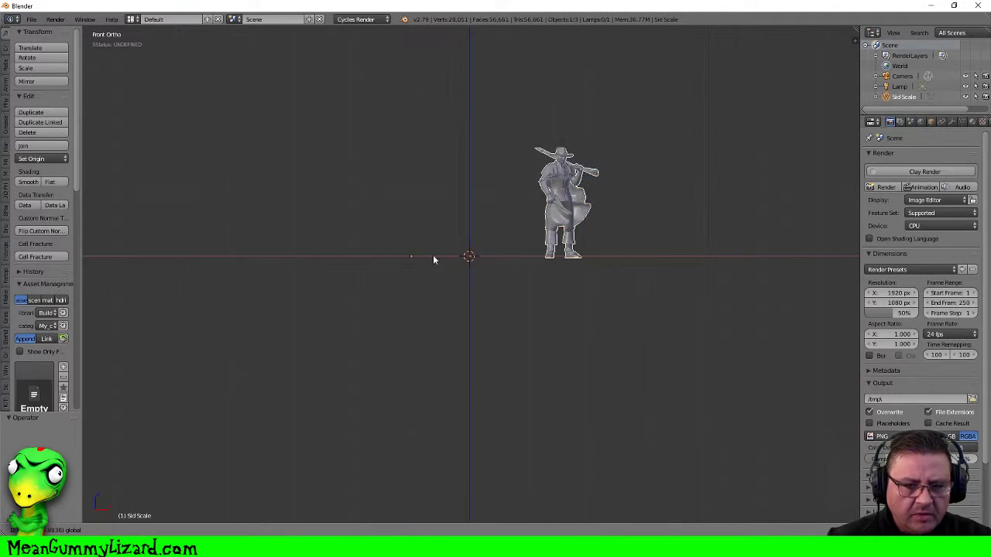
click(356, 258)
scroll(466, 247, up, 4)
middle_drag(465, 246, 500, 242)
scroll(474, 246, down, 4)
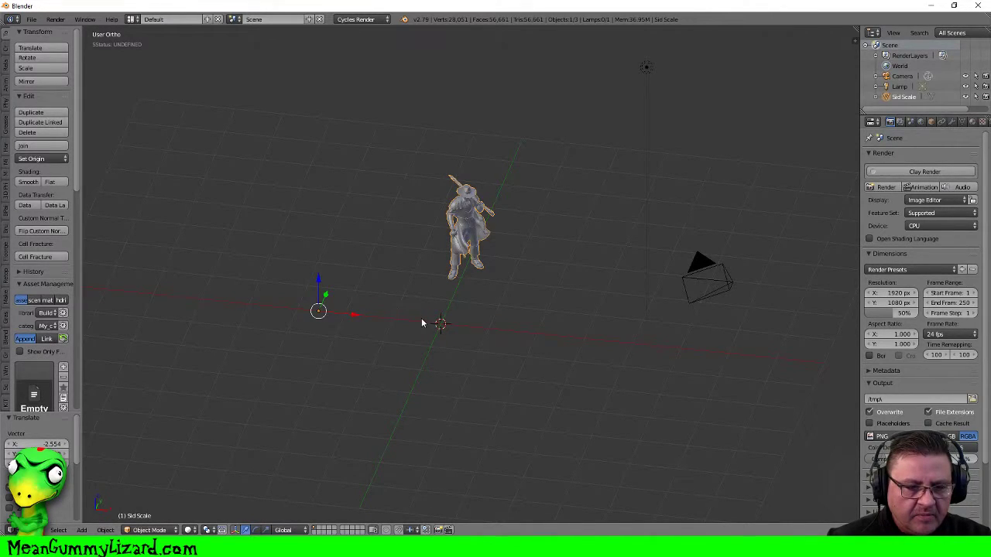
middle_drag(494, 283, 517, 297)
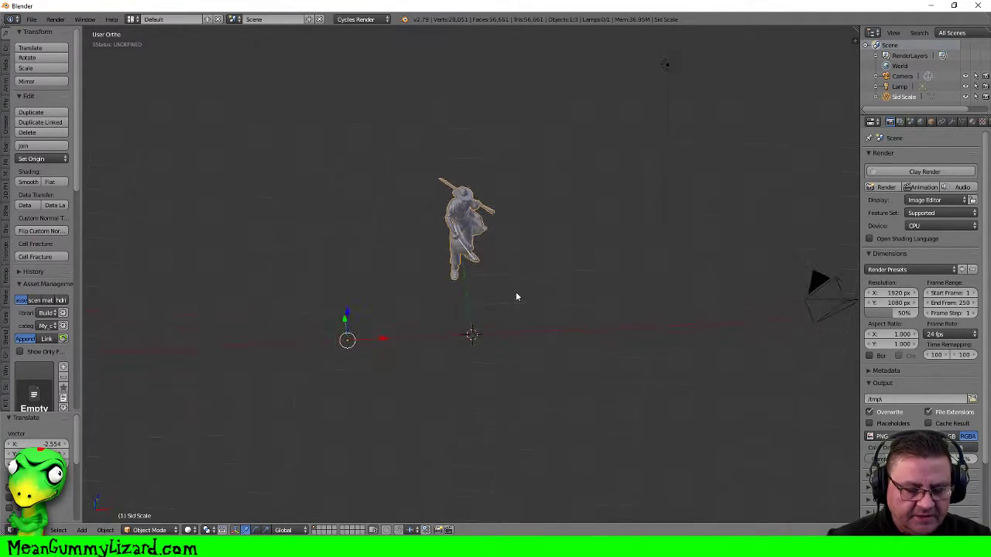
Add a mesh circle with 32 vertices at the scene origin
key(shift+a)
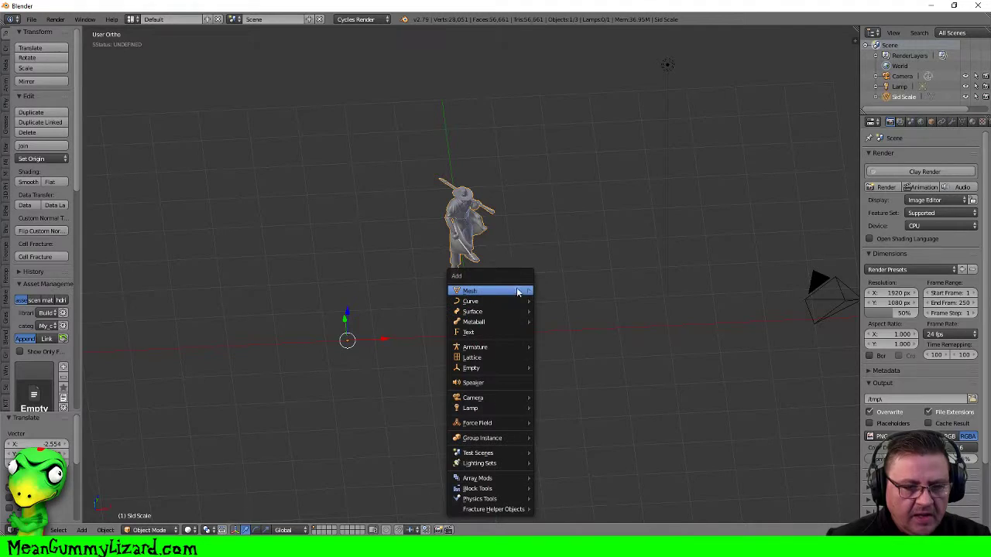
mouse_move(520, 291)
mouse_move(580, 24)
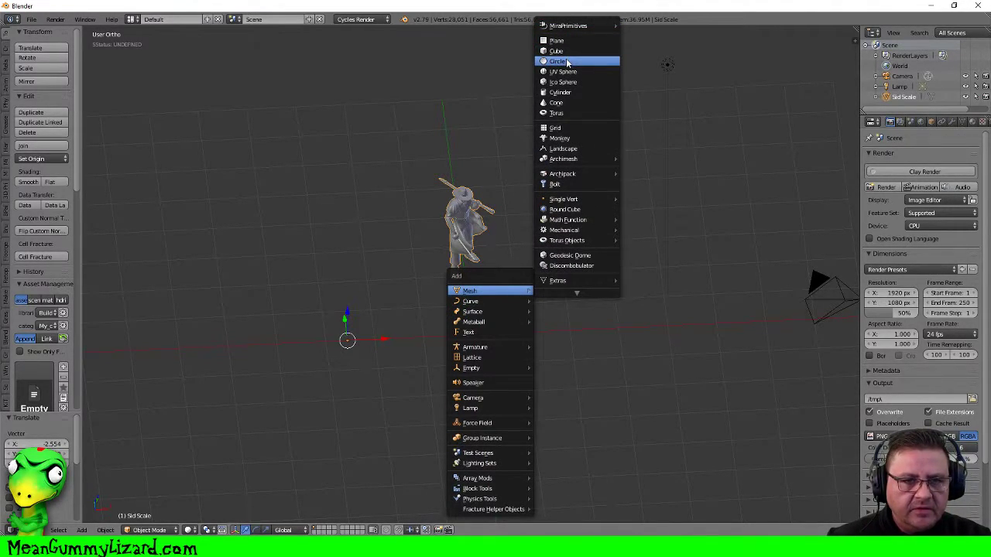
click(568, 62)
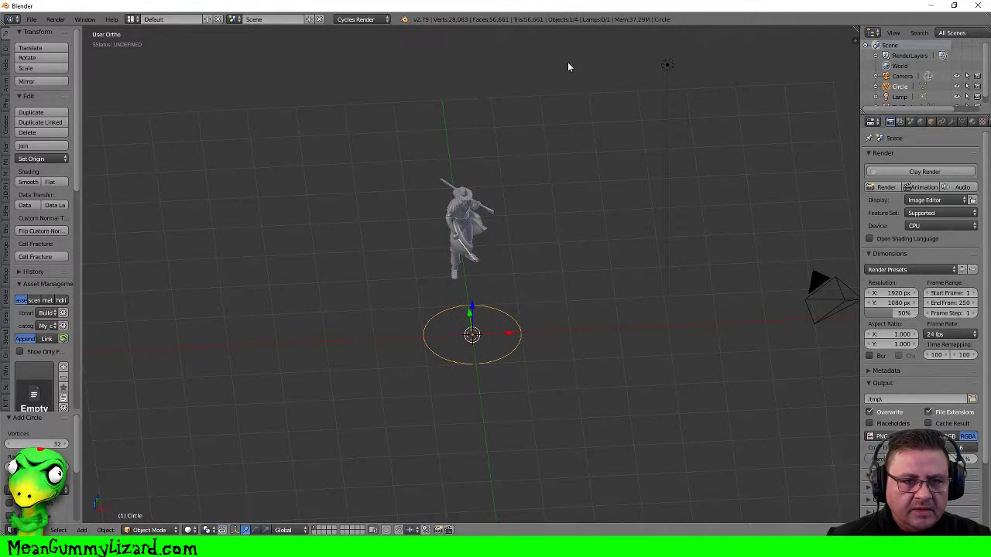
Extrude the circle's edge loop in Edit Mode and scale it inward to about 0.77 to form a flat ring
key(Tab)
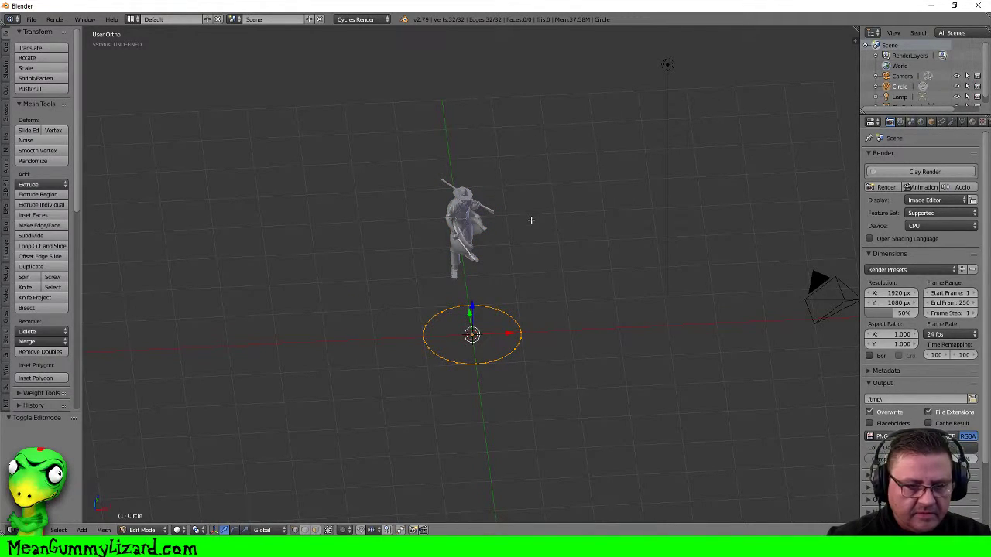
key(KP_7)
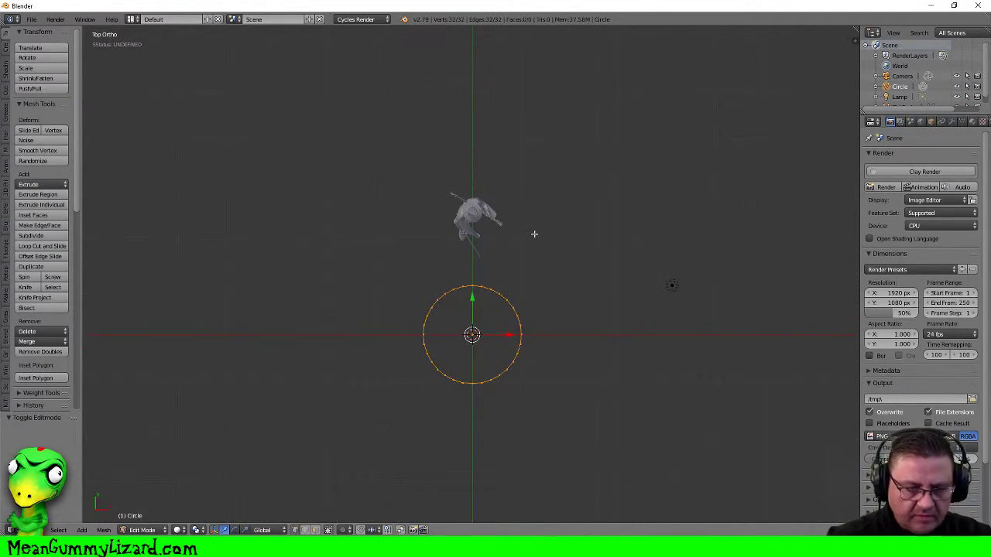
key(e)
right_click(532, 302)
key(s)
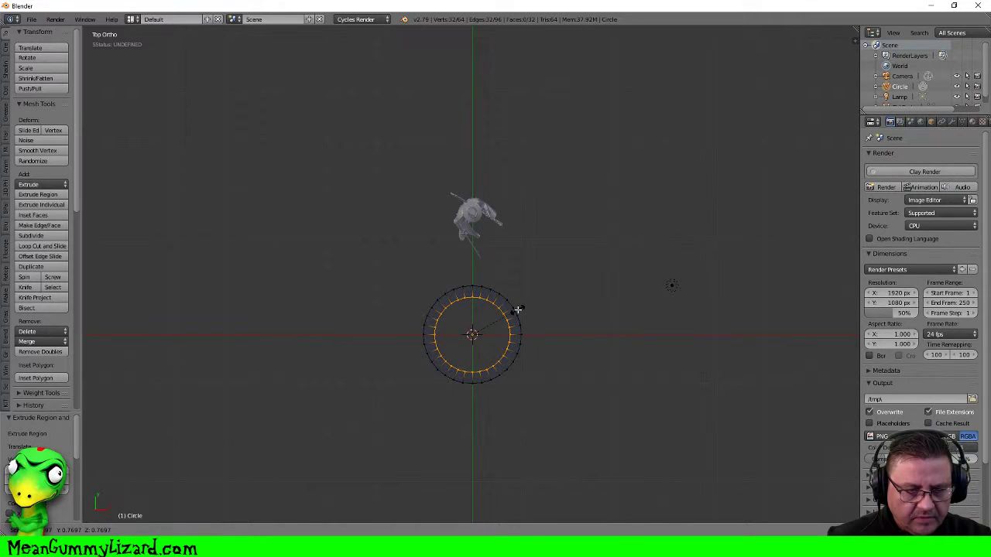
click(518, 310)
middle_drag(518, 309, 528, 287)
scroll(488, 287, up, 4)
Select the whole flat ring and extrude it upward by about 0.21
key(a)
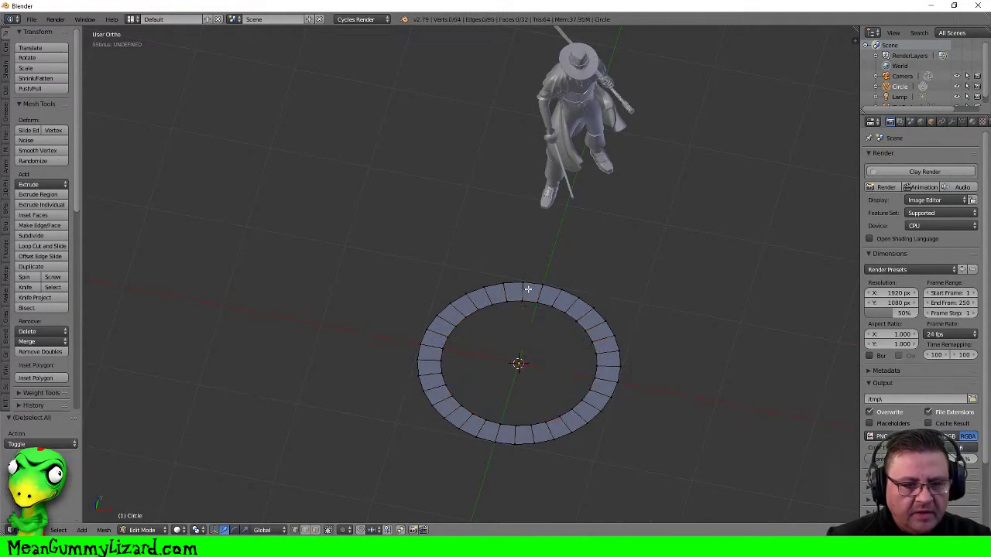
key(a)
key(KP_1)
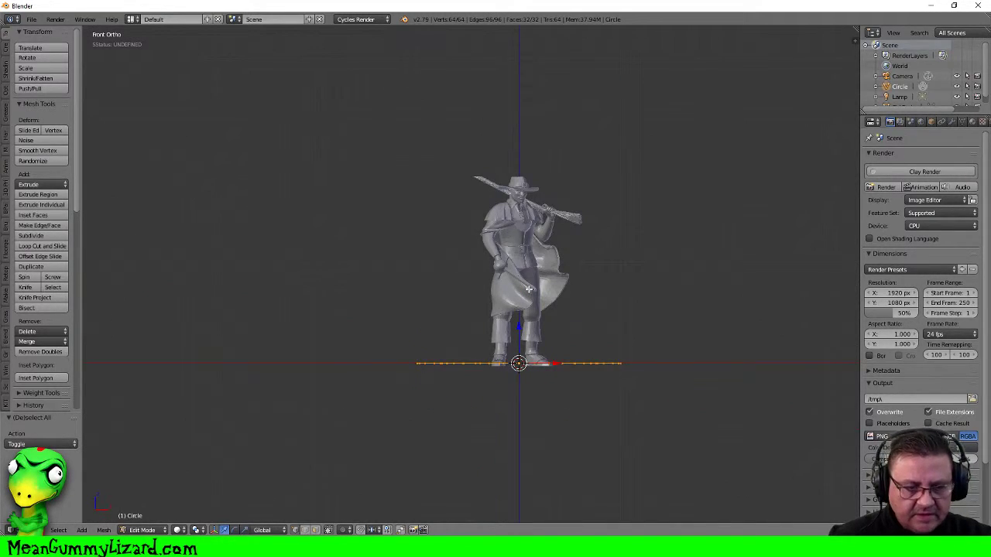
key(e)
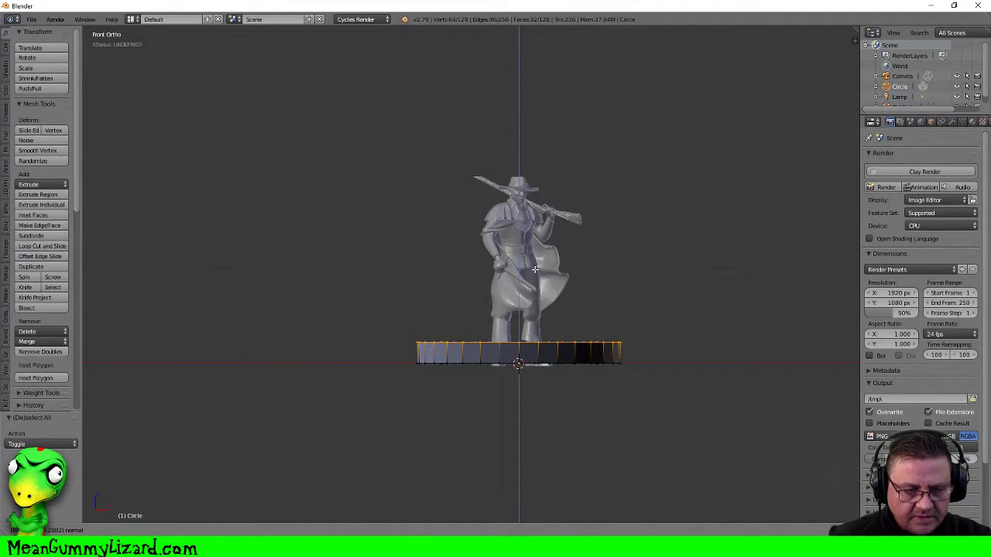
click(534, 269)
middle_drag(620, 257, 604, 278)
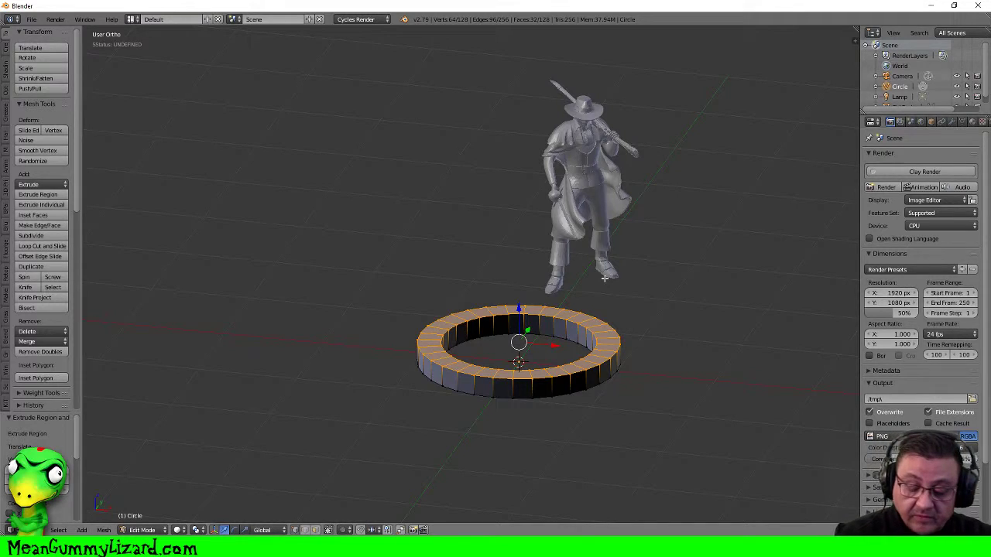
Examine the extruded ring's size and height against the scale figure from the front and from above
key(KP_7)
scroll(591, 237, up, 3)
shift+middle_drag(651, 289, 499, 97)
scroll(549, 199, down, 3)
scroll(513, 213, up, 1)
key(KP_1)
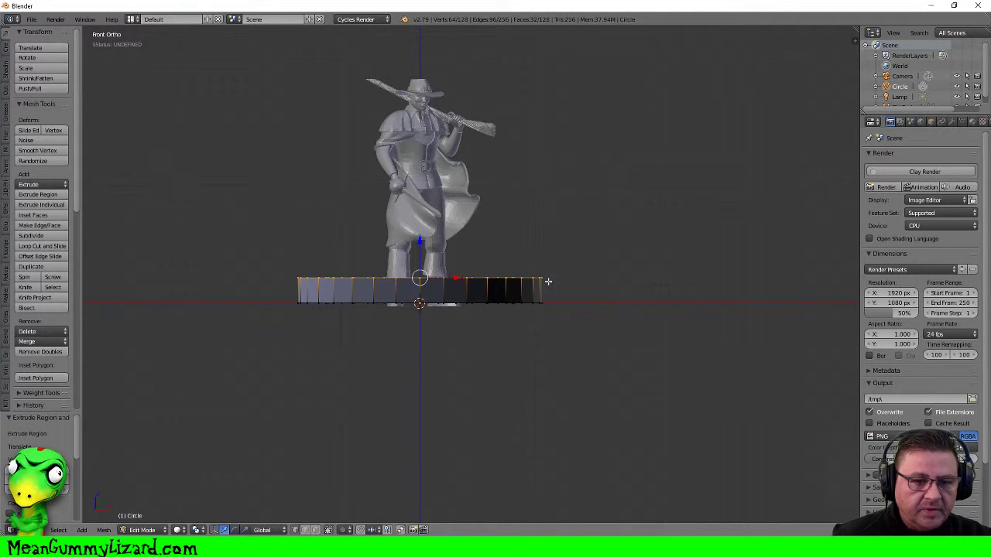
scroll(534, 266, up, 4)
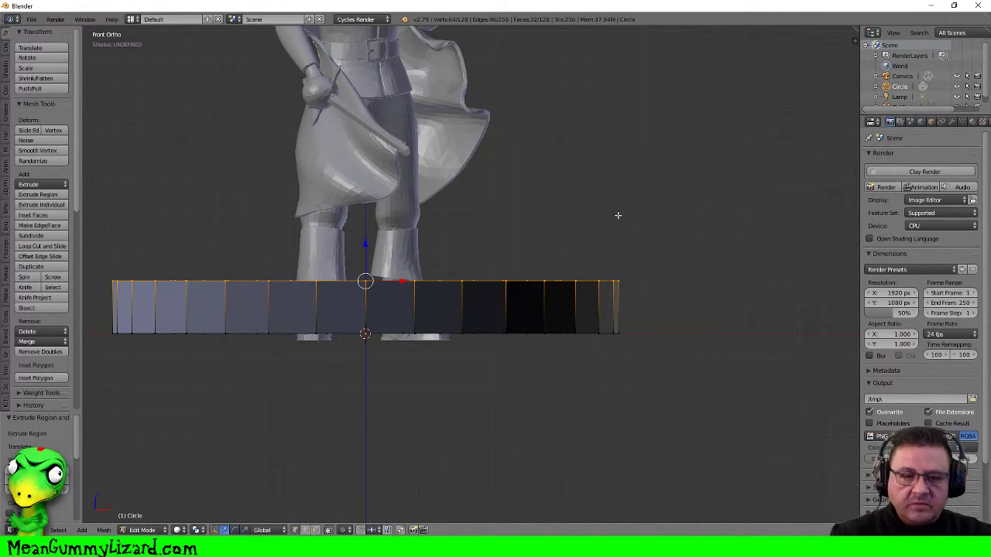
key(KP_7)
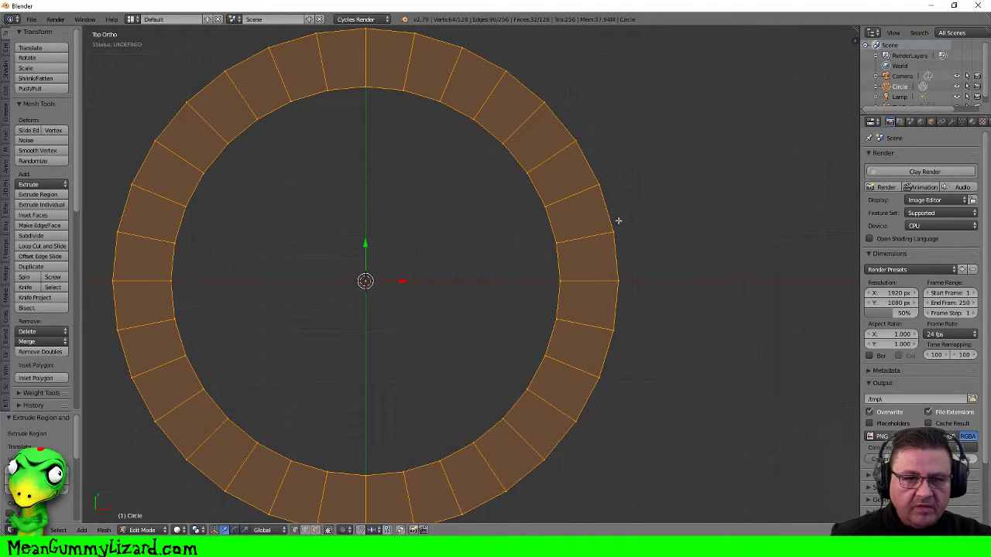
scroll(604, 170, down, 1)
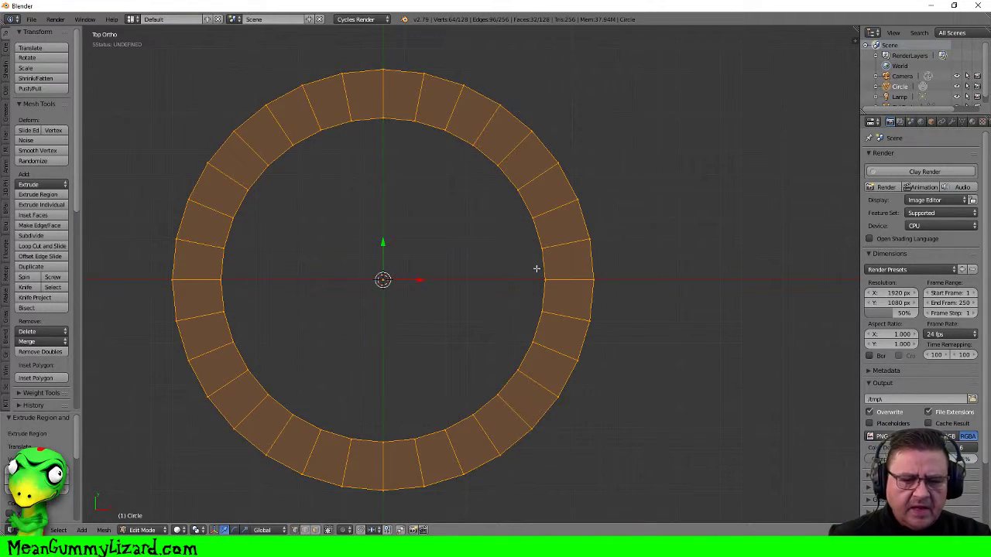
Select both the upper and lower vertex loops around the ring's inner wall
key(a)
right_click(471, 414)
shift+right_click(520, 373)
key(c)
mouse_move(454, 416)
mouse_down()
mouse_move(526, 315)
mouse_move(515, 170)
mouse_move(317, 119)
mouse_move(237, 234)
mouse_move(246, 413)
mouse_move(233, 339)
mouse_move(376, 442)
mouse_move(475, 392)
mouse_move(380, 100)
mouse_move(270, 197)
mouse_up()
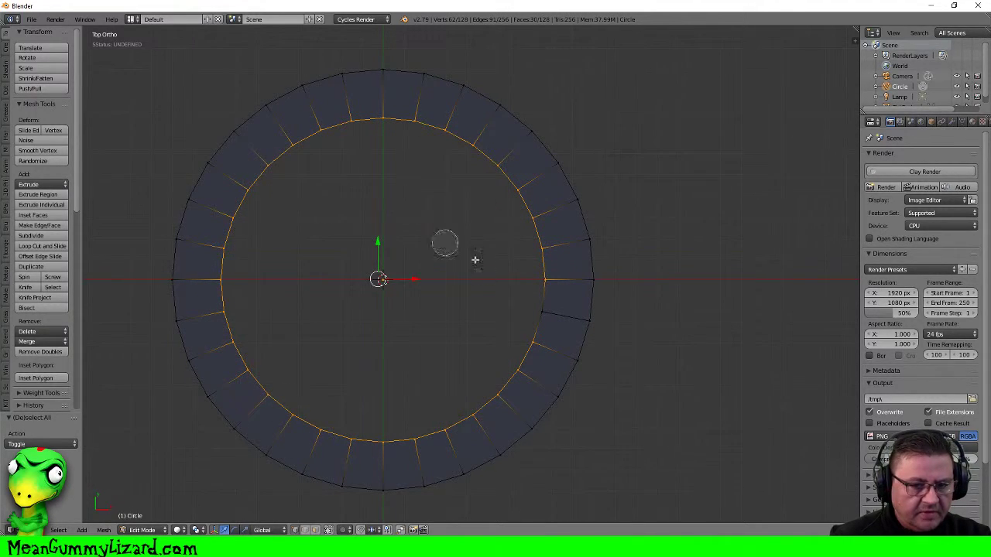
right_click(502, 308)
mouse_move(489, 295)
middle_down()
mouse_move(565, 256)
mouse_move(524, 285)
middle_up()
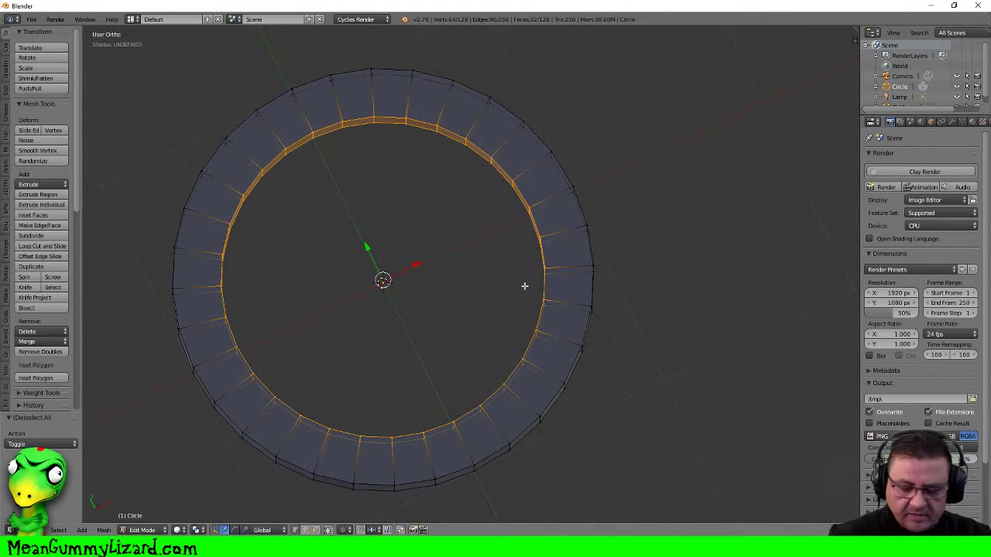
key(KP_7)
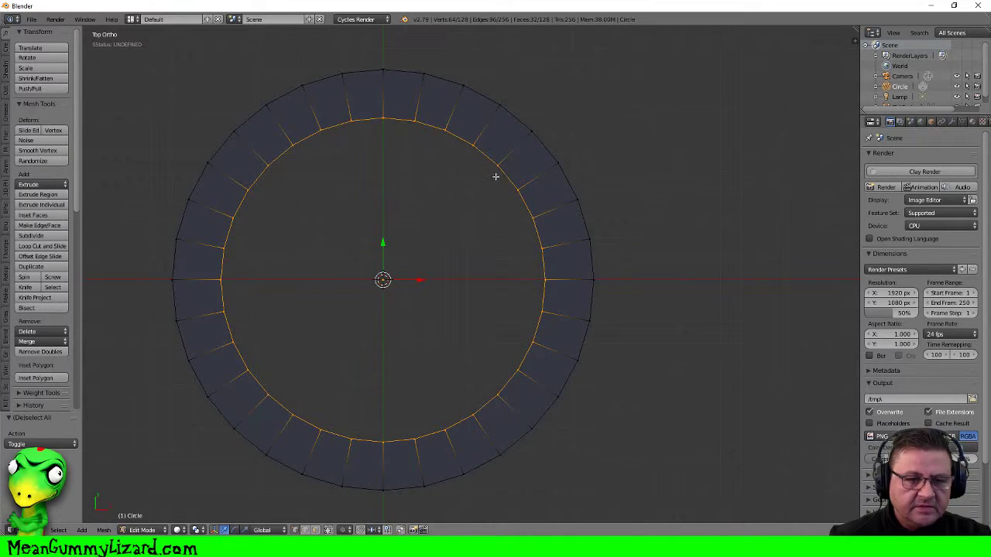
Scale the ring's inner wall inward to about 0.94 to widen the band
key(c)
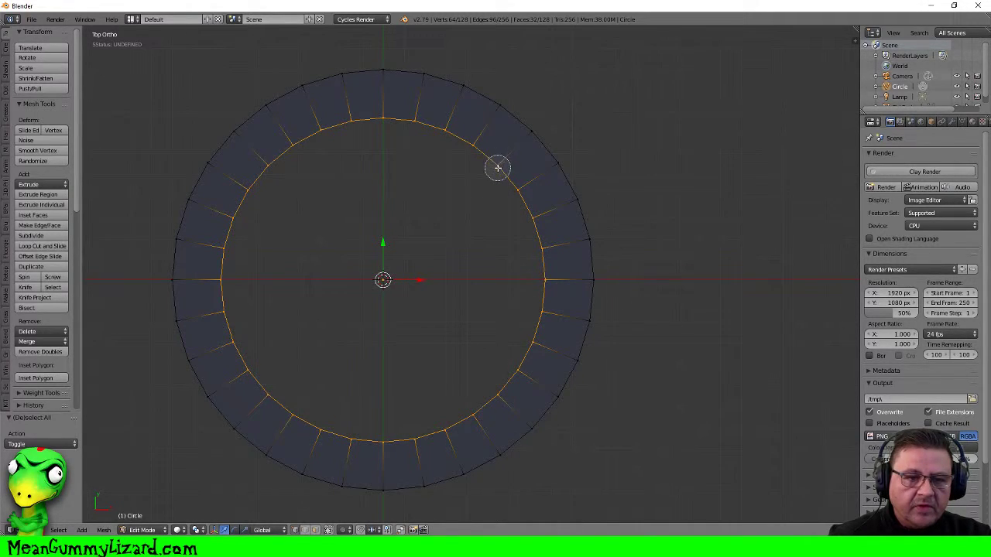
right_click(497, 165)
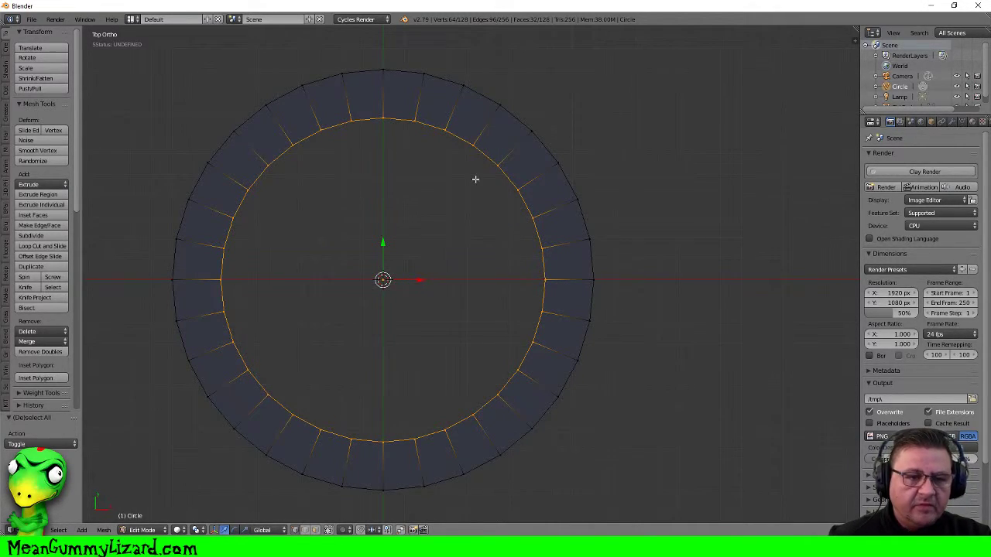
shift+middle_drag(387, 180, 522, 170)
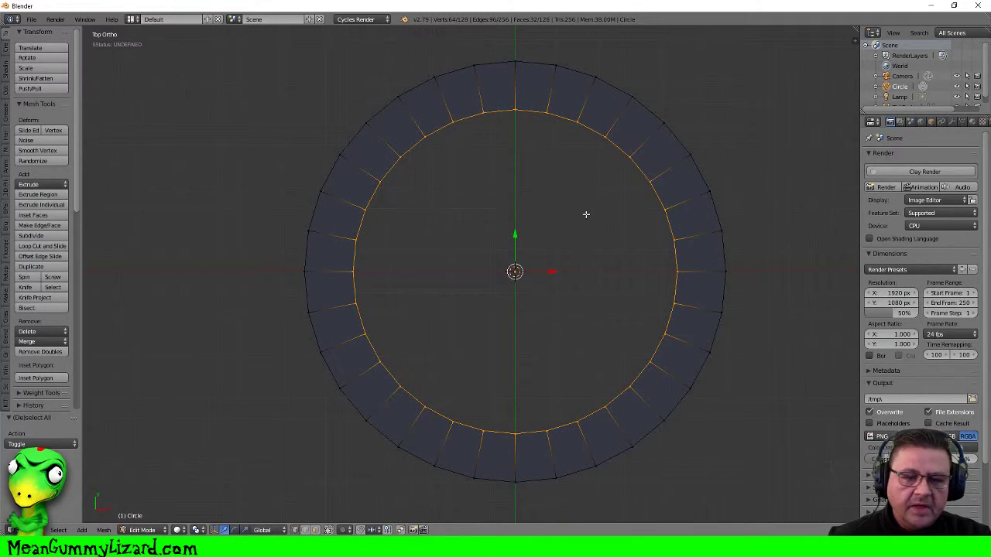
shift+middle_drag(597, 229, 557, 224)
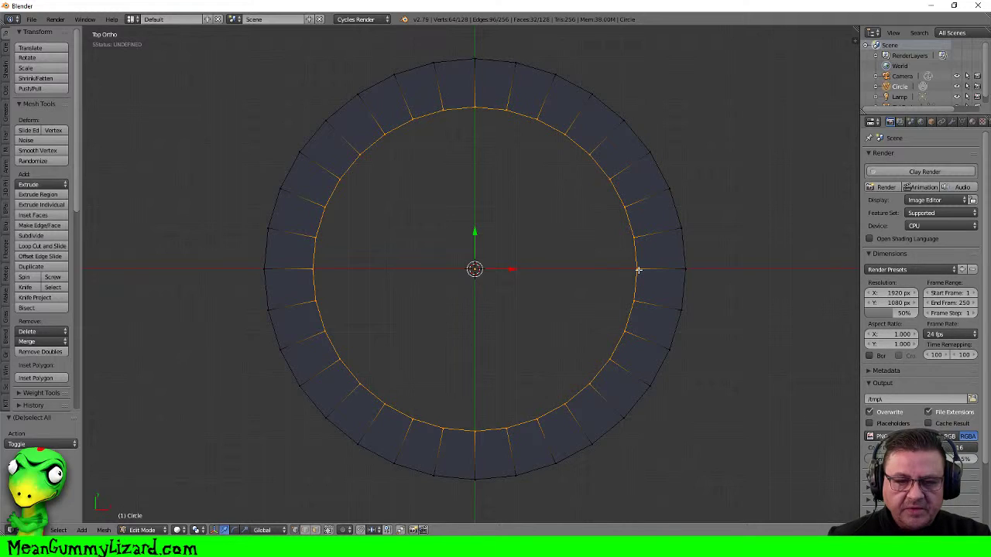
key(s)
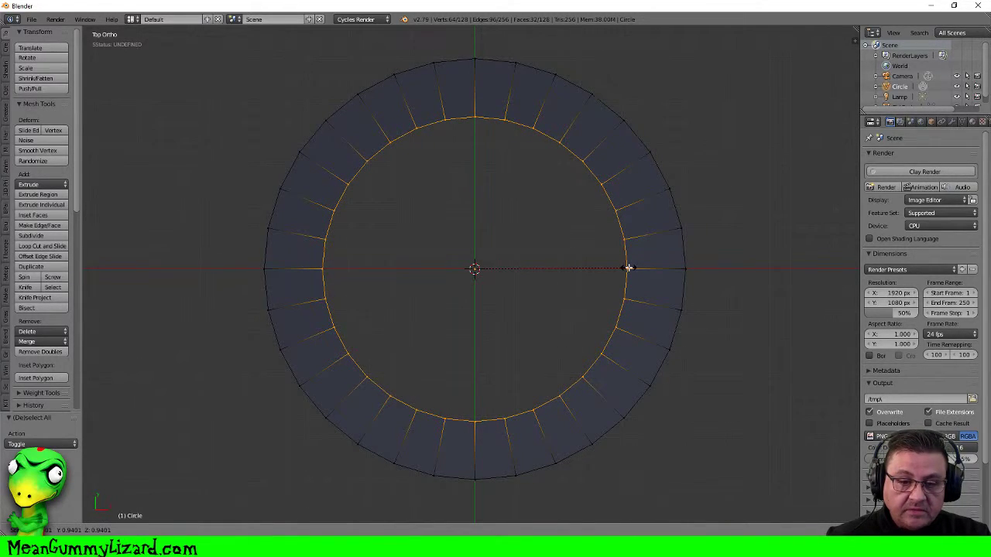
click(629, 268)
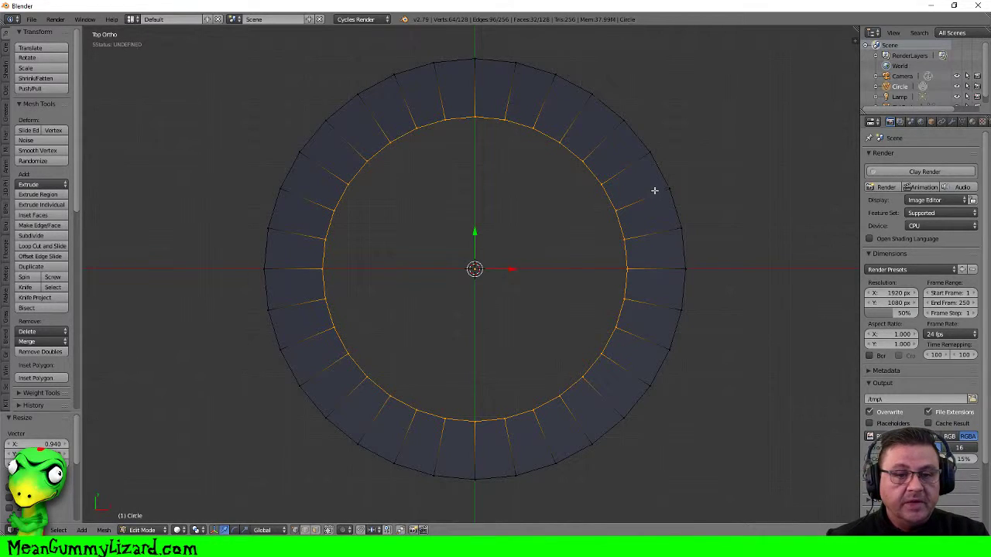
middle_drag(645, 203, 635, 250)
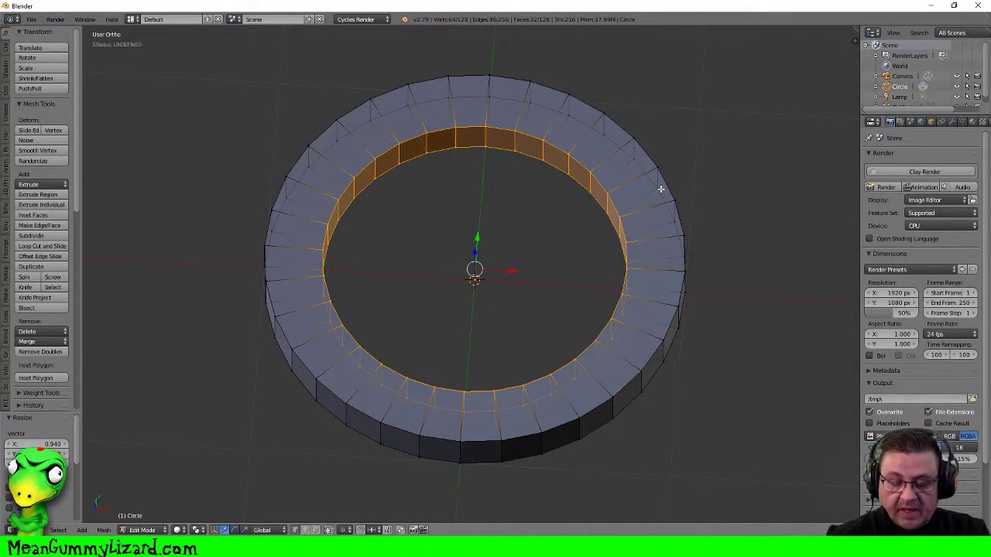
key(KP_7)
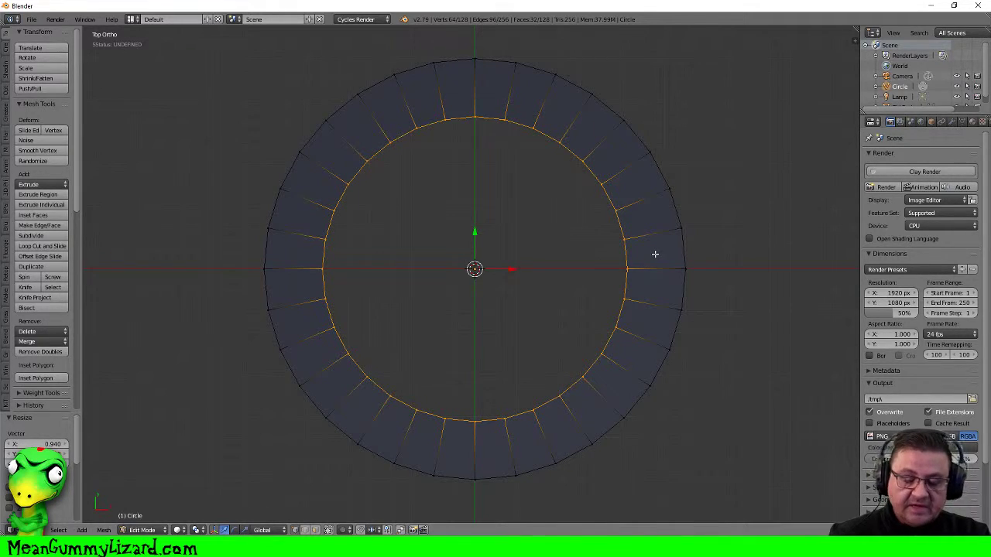
Select the whole ring mesh and recalculate its normals to face outside
middle_drag(719, 201, 716, 220)
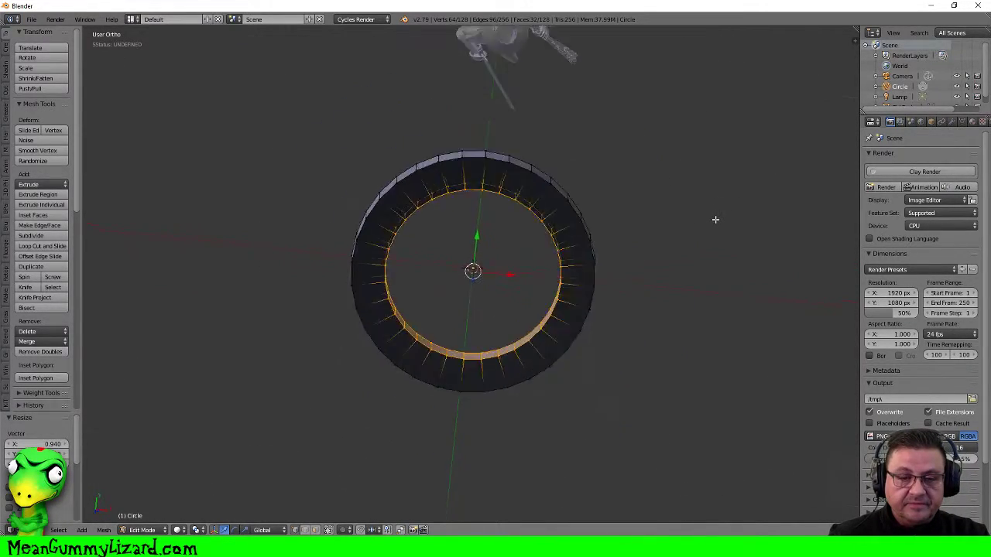
scroll(716, 220, down, 4)
key(a)
key(a)
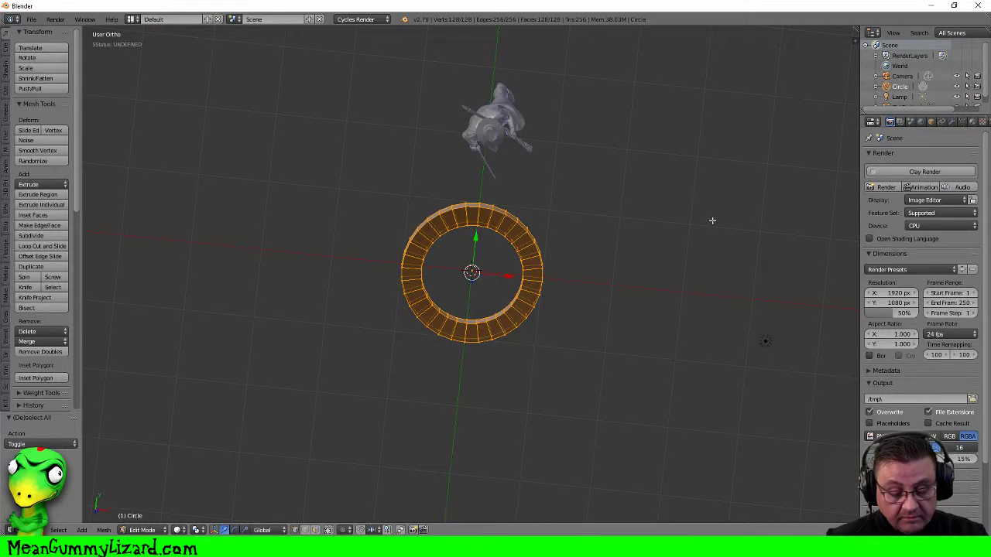
key(ctrl+n)
key(KP_1)
middle_drag(712, 220, 627, 188)
key(KP_1)
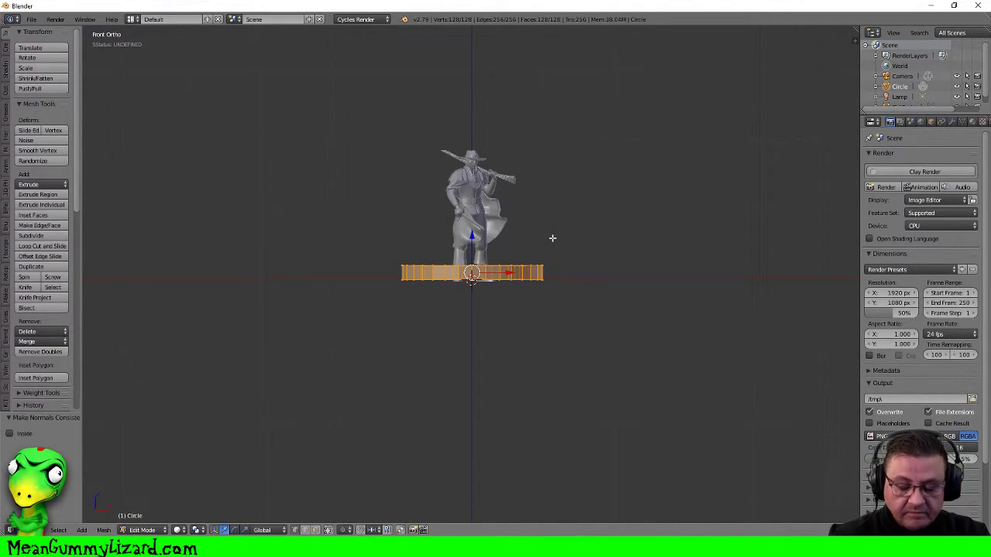
Add a mesh cube at the ring's centre in Object Mode and scale it down to about 0.1
key(KP_7)
scroll(464, 245, up, 4)
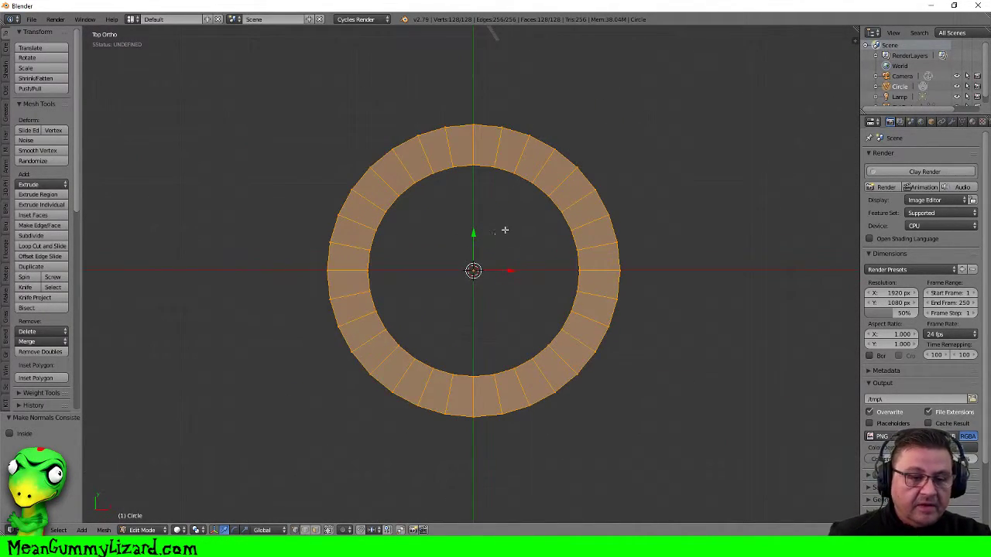
key(Tab)
key(shift+a)
mouse_move(488, 253)
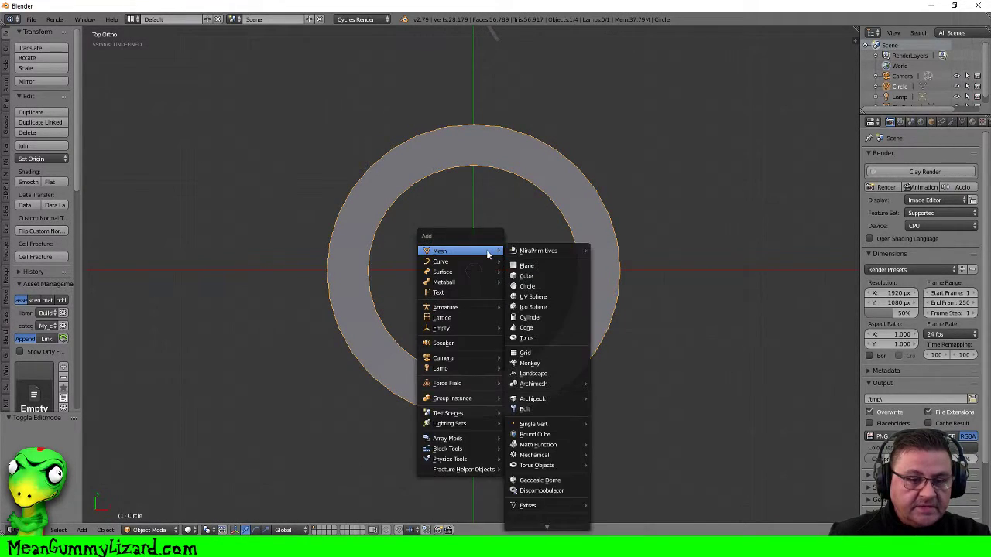
click(536, 279)
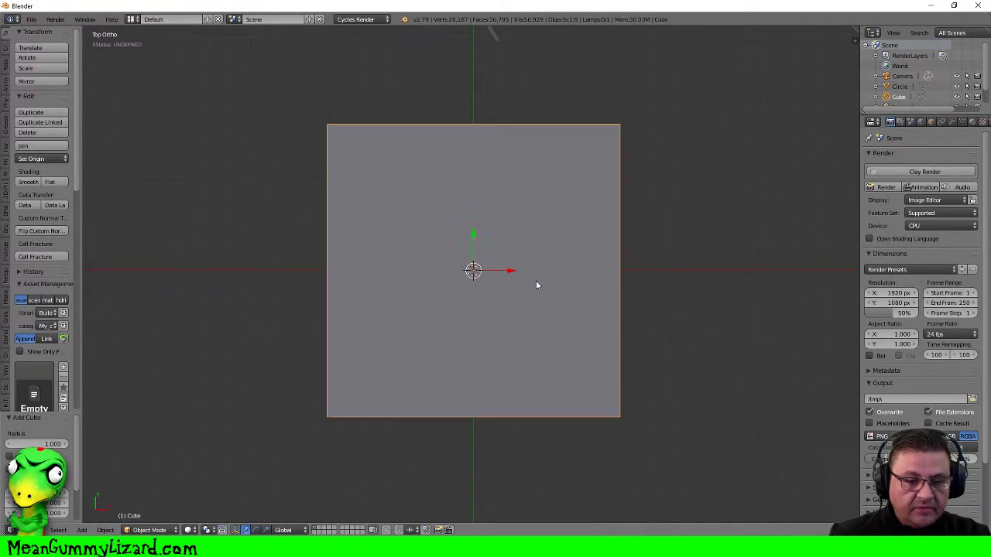
key(s)
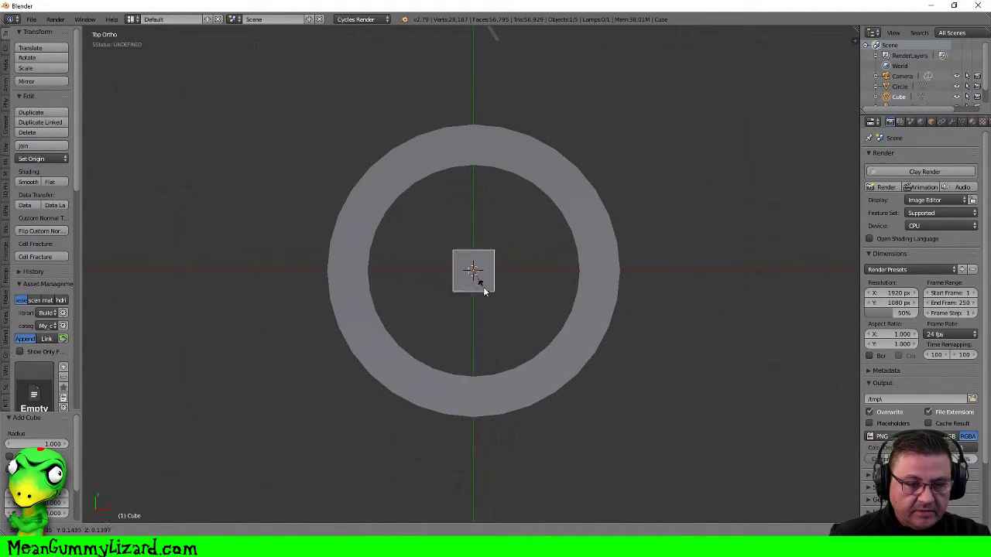
click(480, 289)
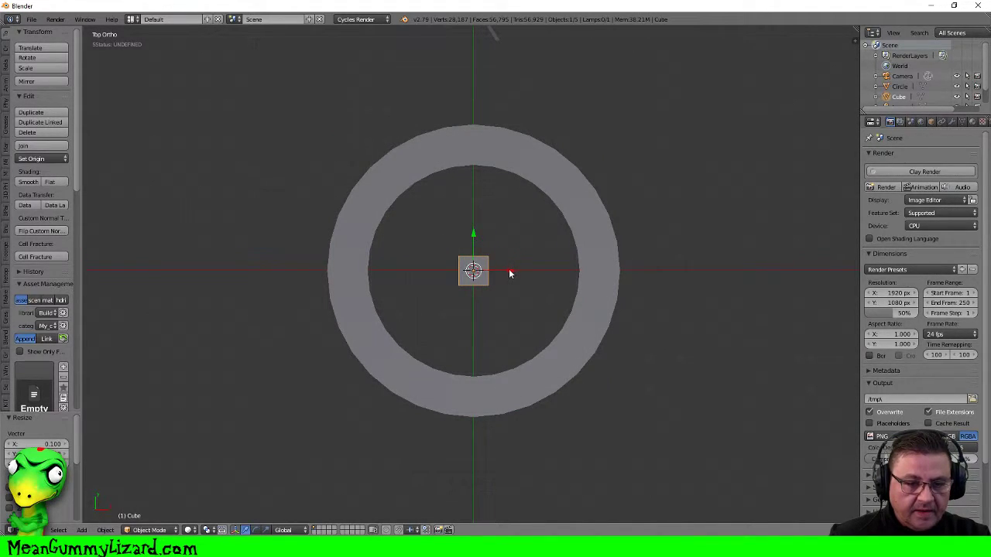
Move the small cube's mesh 0.3 along X in Edit Mode and narrow it along Y to about 0.709
key(Tab)
drag(510, 272, 552, 271)
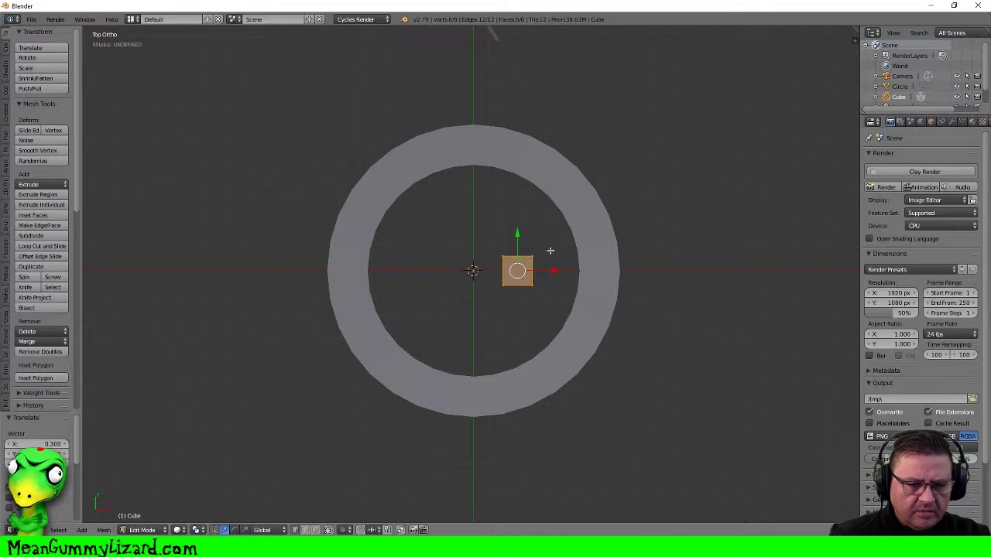
key(g)
key(y)
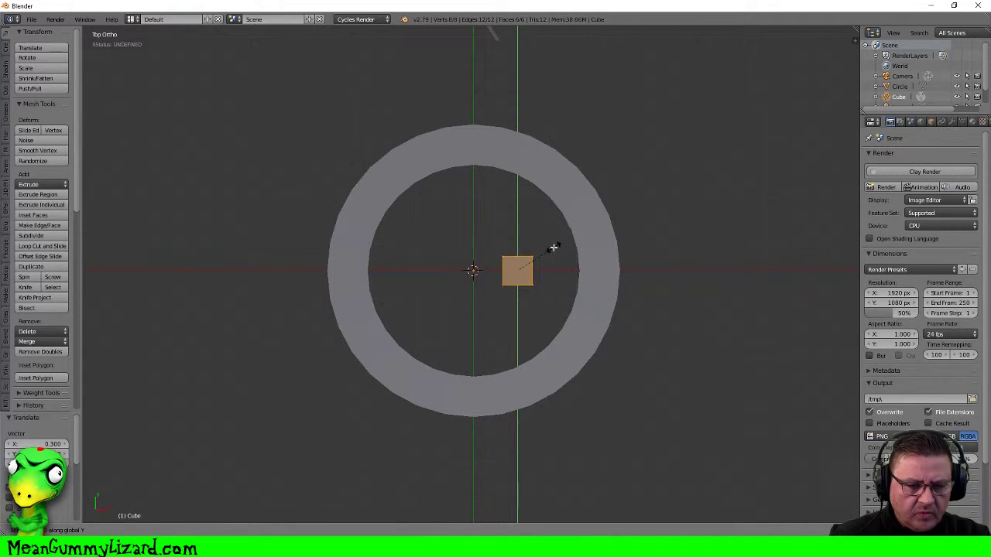
key(Escape)
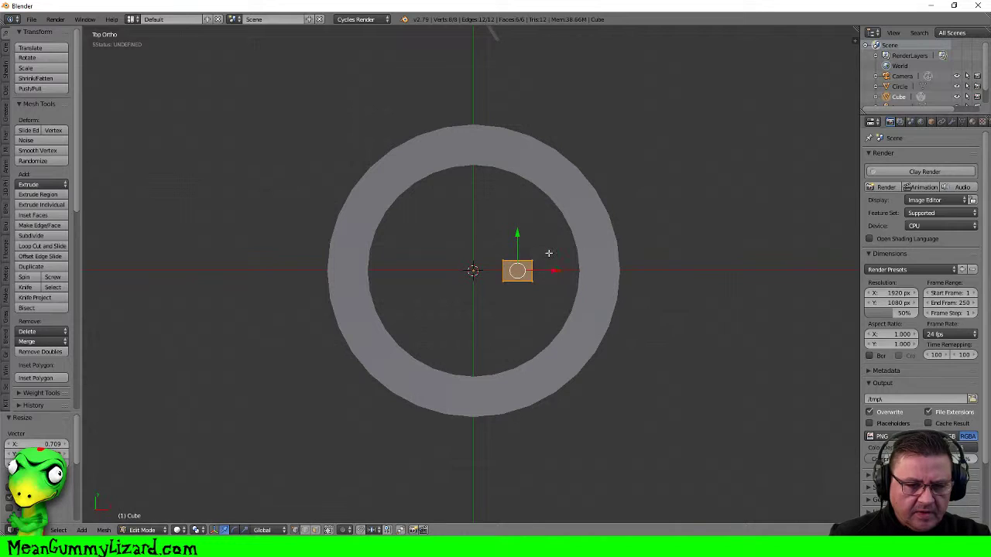
Raise the small block about 0.102 along Z to sit level with the ring in front view
key(KP_1)
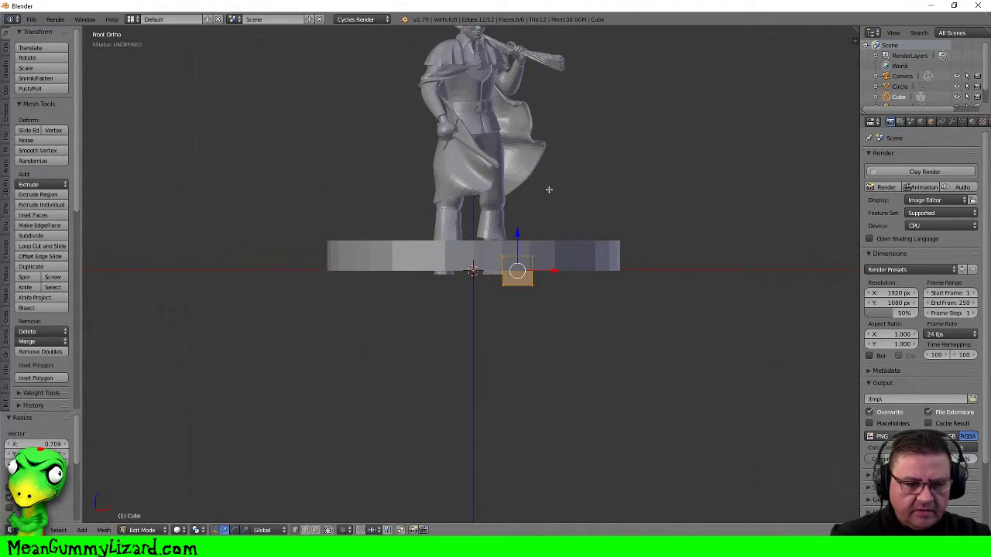
key(g)
key(z)
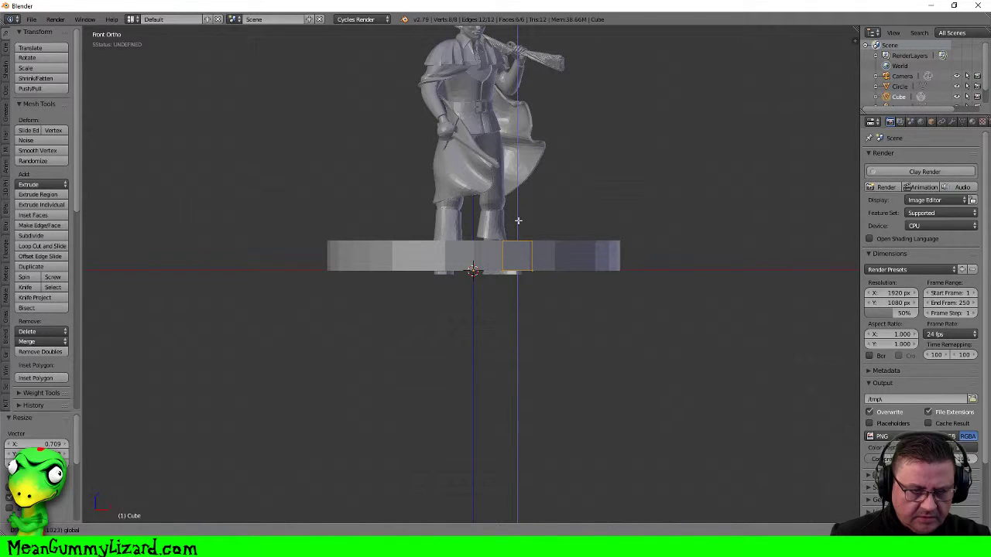
click(518, 221)
middle_drag(592, 212, 586, 217)
key(KP_1)
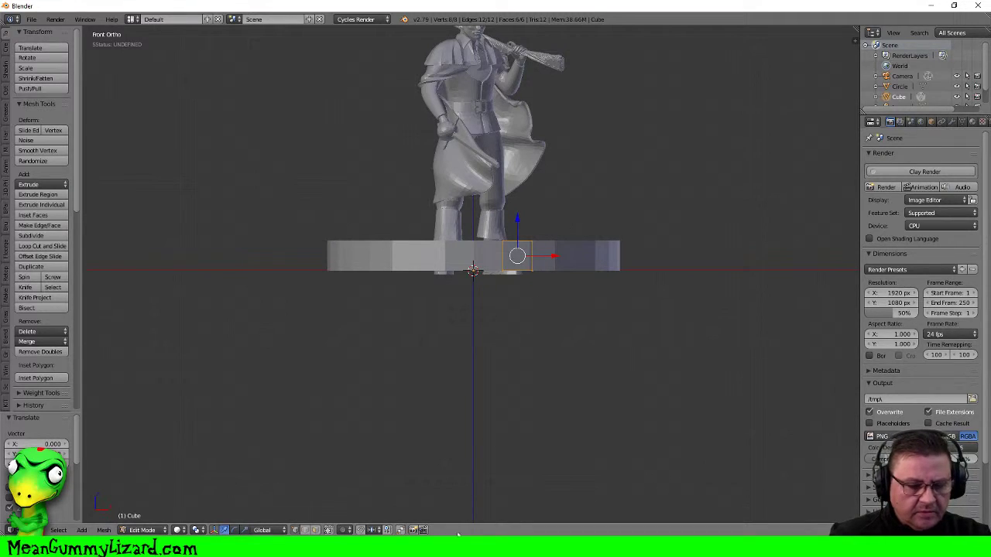
Switch snapping to mesh geometry and try snapping the block's top face along Z to the ring's upper edge
click(382, 531)
click(389, 505)
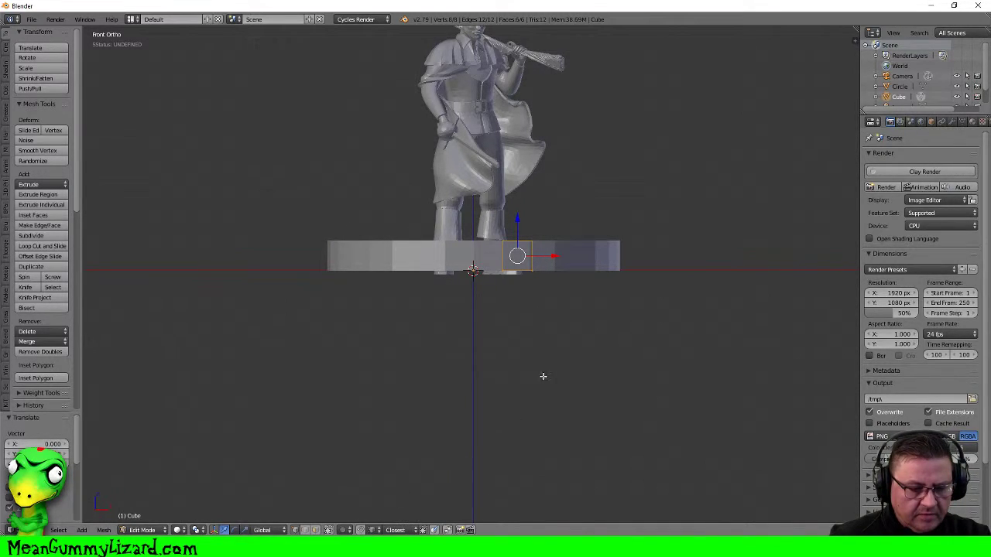
key(a)
right_click(526, 242)
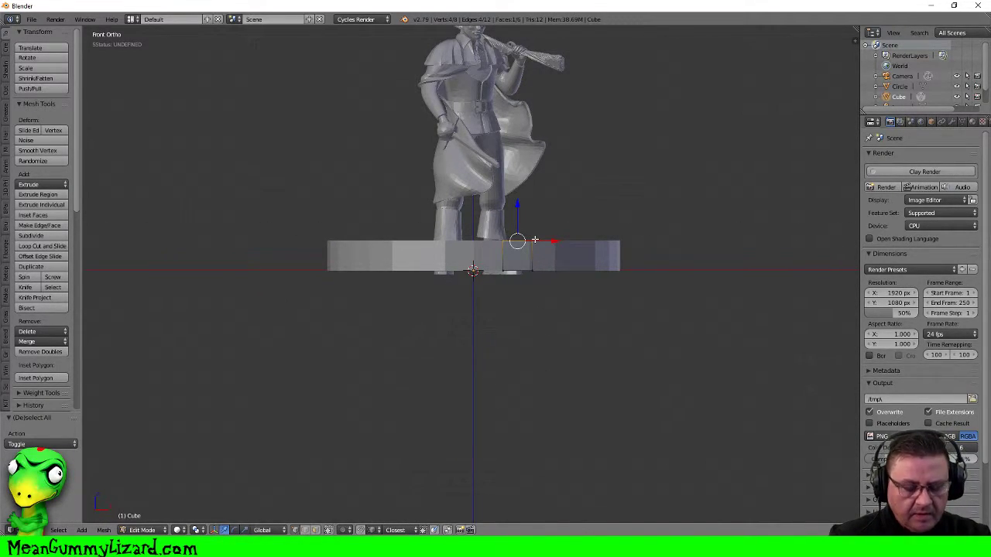
key(g)
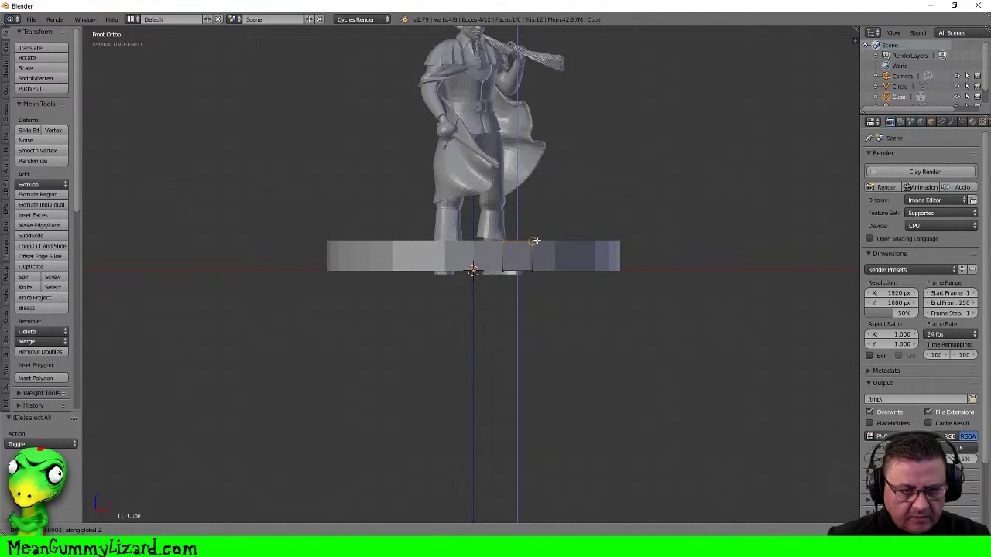
key(Escape)
Select the block's bottom face and snap it along Z to the ring's lower edge
key(a)
key(b)
drag(491, 262, 582, 291)
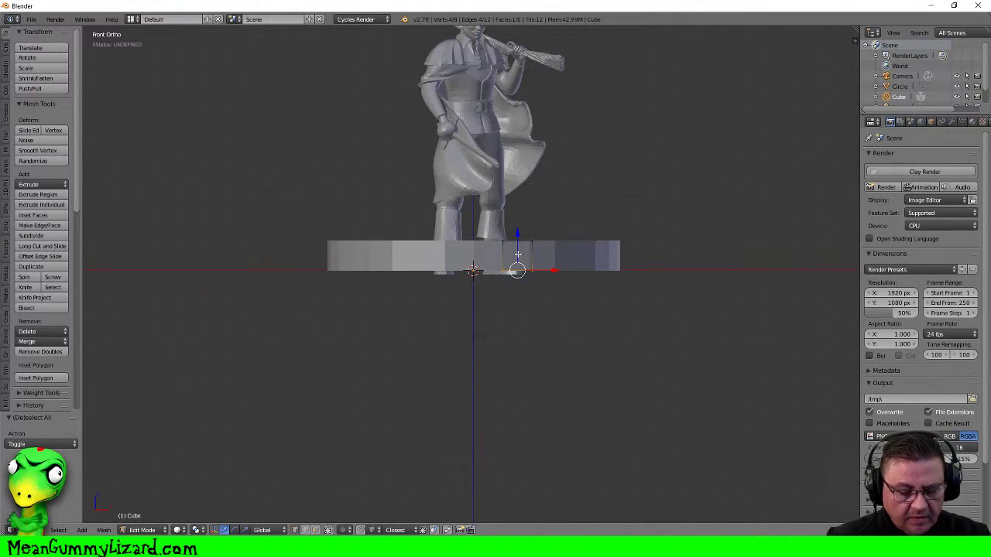
key(g)
key(z)
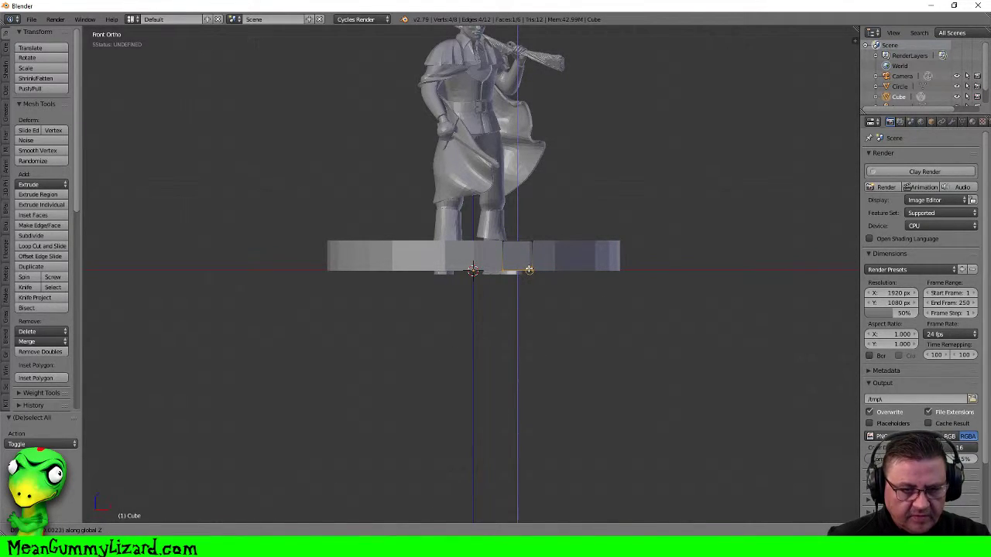
click(529, 269)
Extend the block's outer end about 0.356 along X so it overlaps the ring's inner edge
middle_drag(574, 231, 553, 248)
key(KP_7)
key(a)
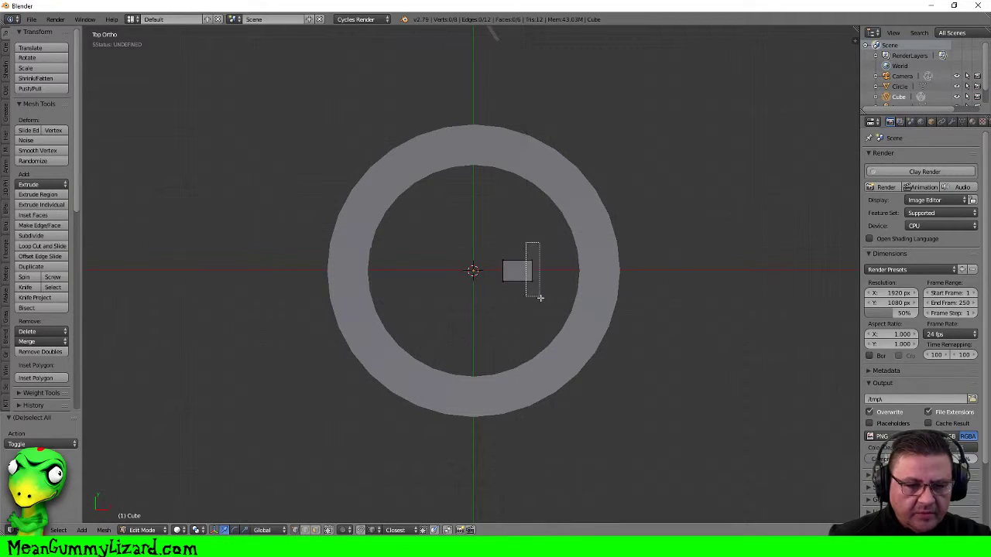
key(g)
key(x)
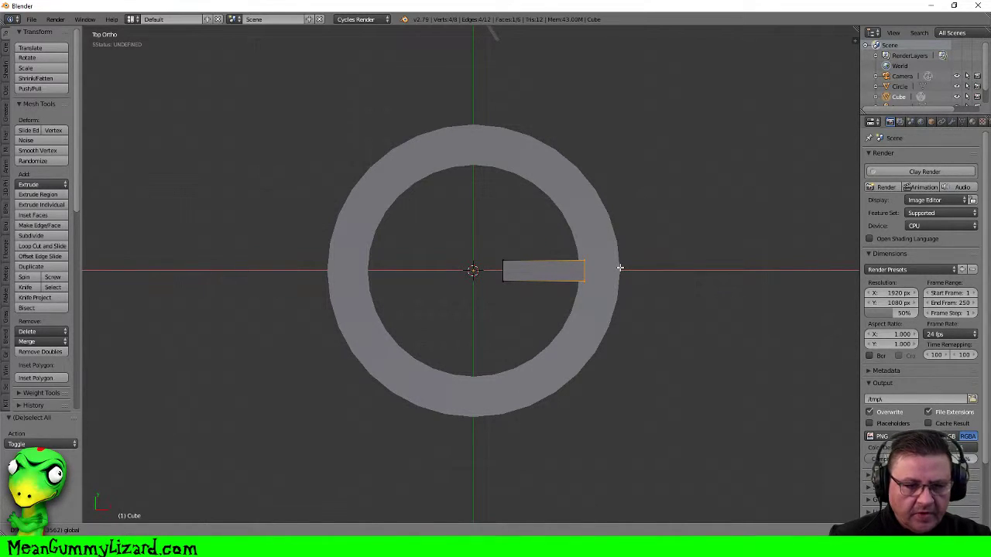
click(620, 267)
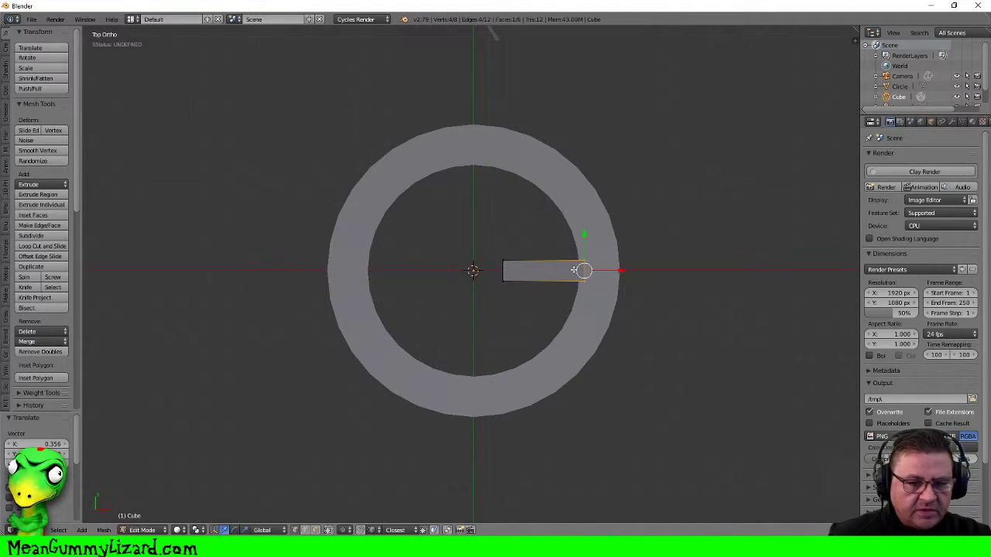
Spin the whole block around the ring's centre as duplicates, using 8 steps and a 360° angle, to form spokes
key(a)
key(a)
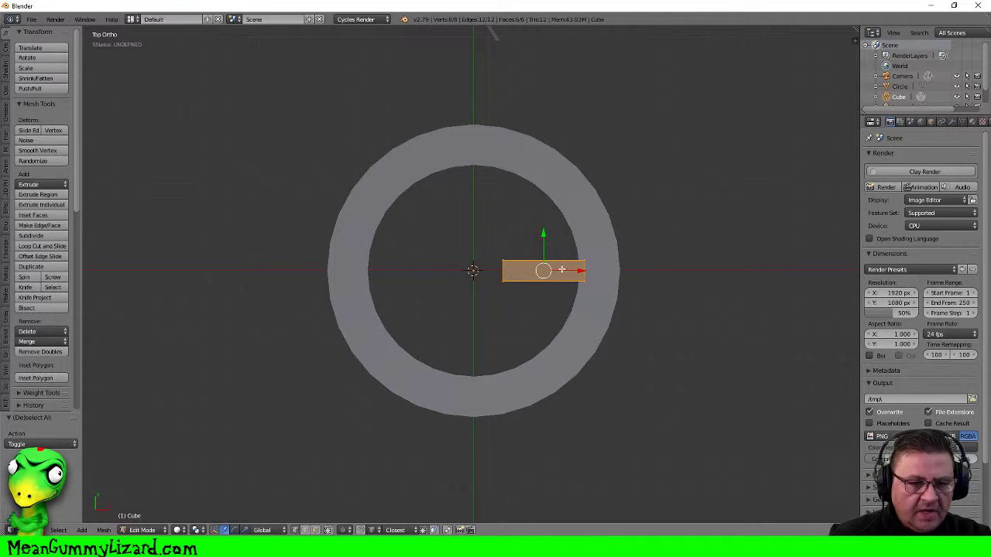
click(24, 277)
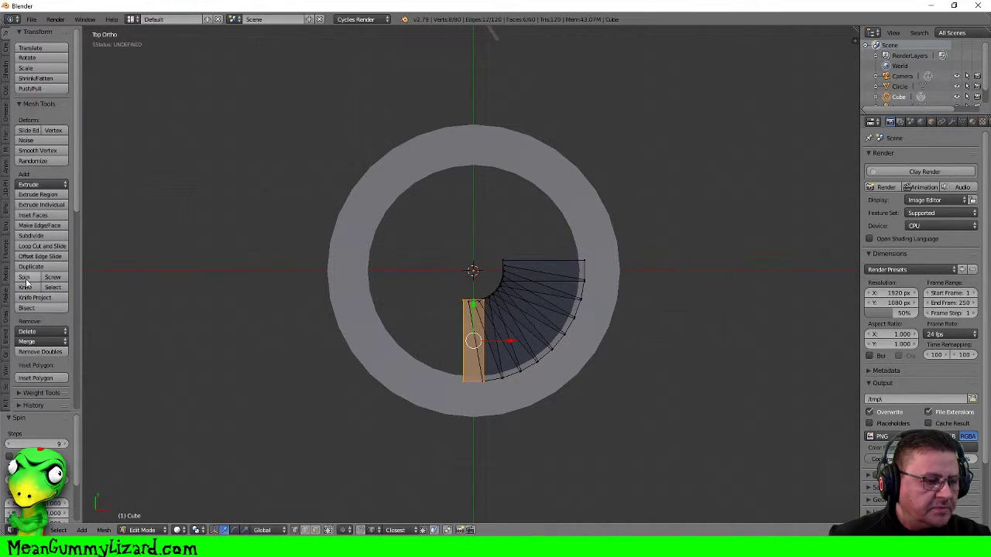
drag(79, 365, 135, 359)
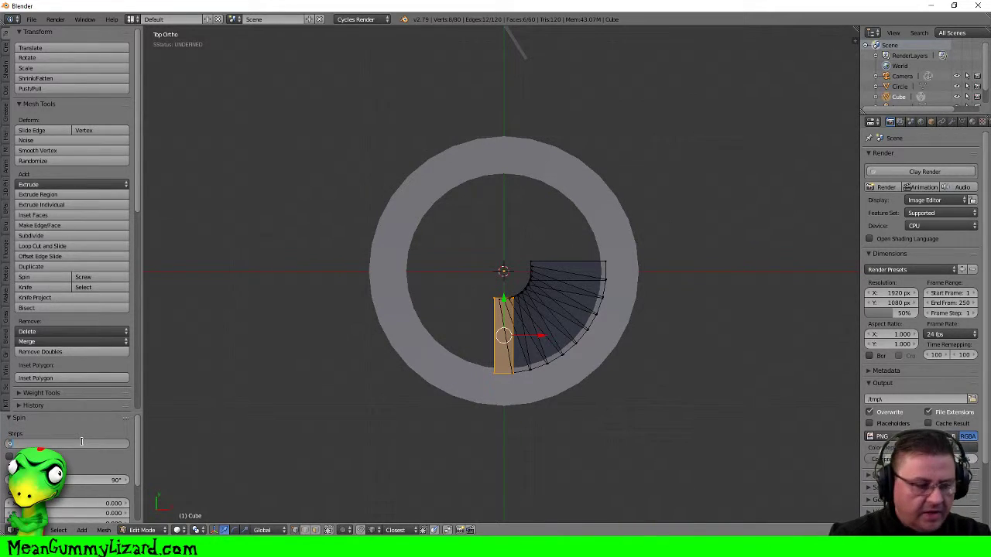
key(Tab)
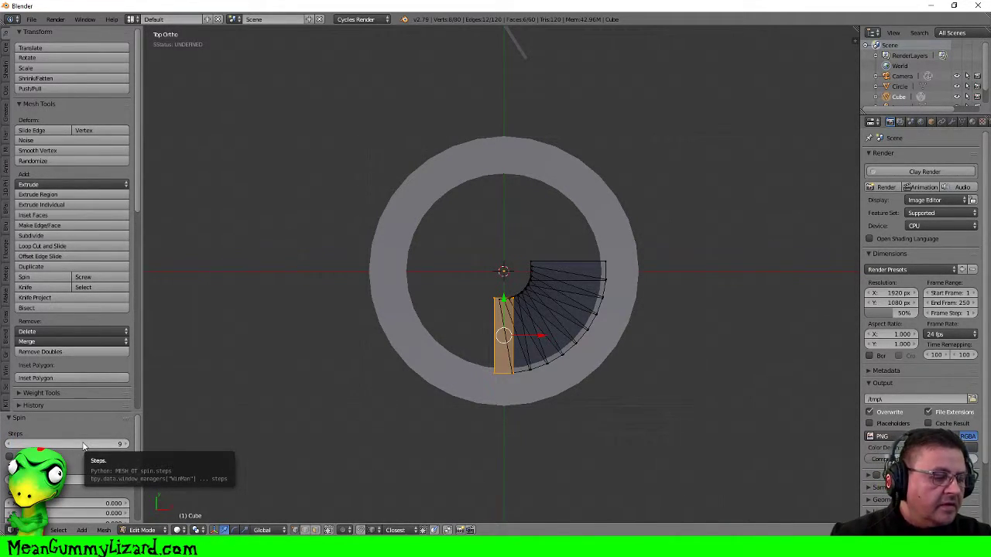
click(87, 444)
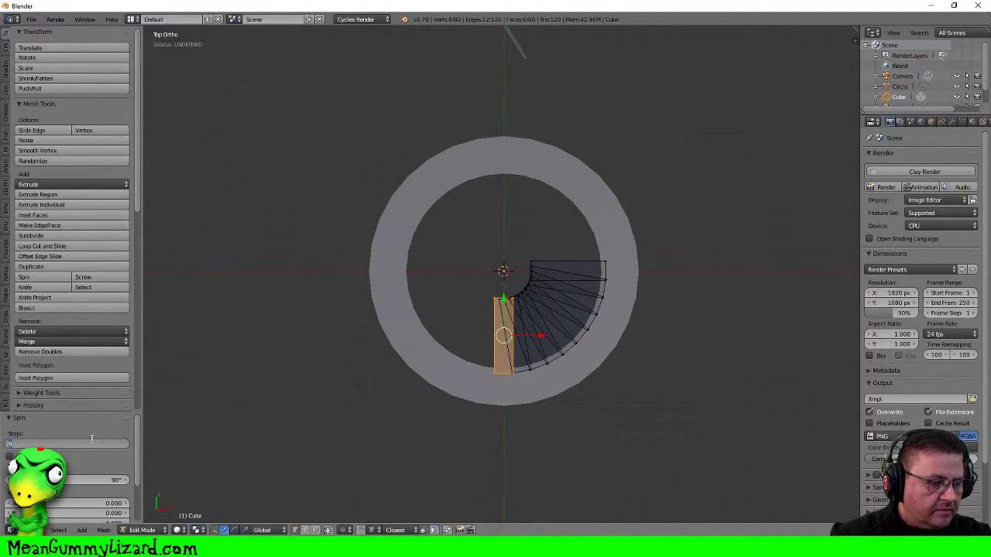
text(8)
key(Return)
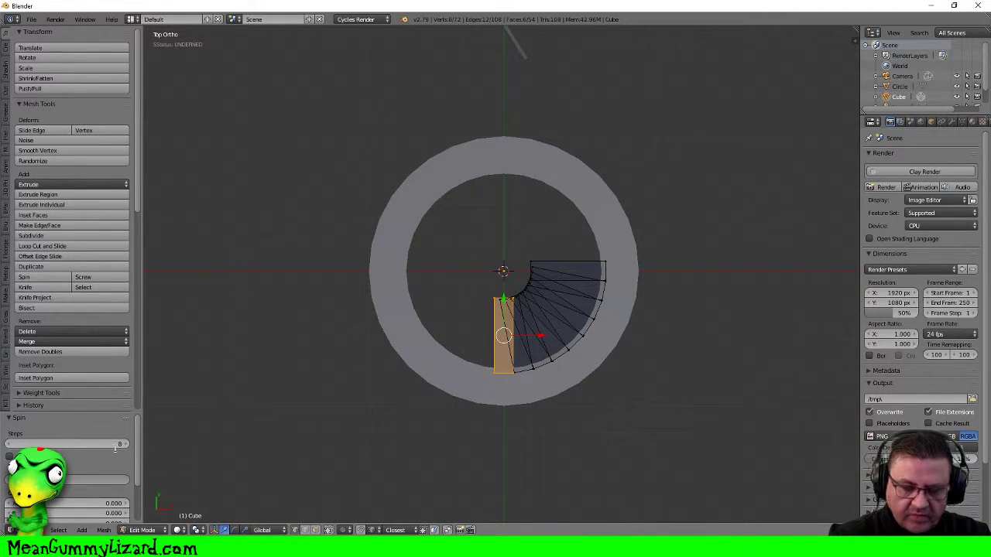
key(Return)
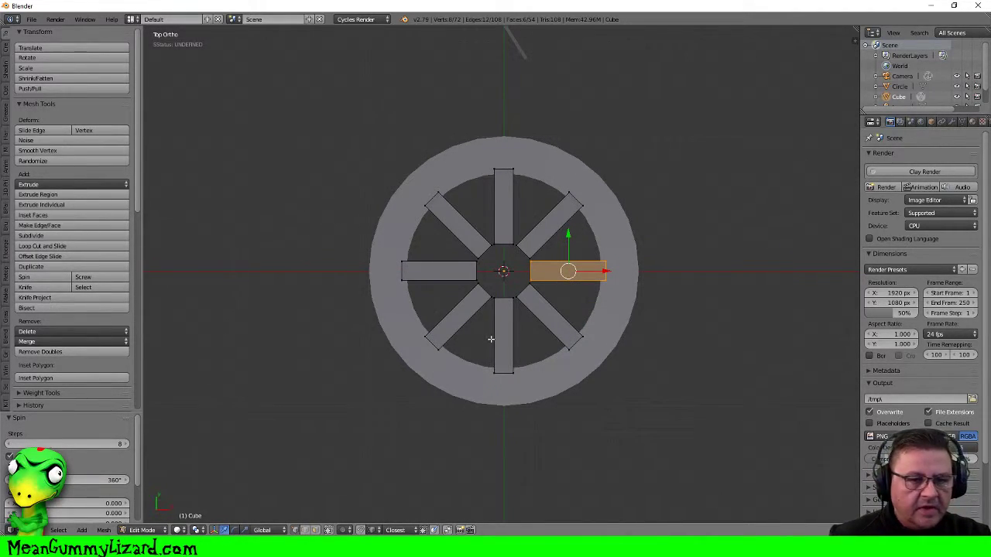
Examine the spokes from above and at an angle, both in Object Mode and in Edit Mode
middle_drag(490, 335, 480, 288)
key(KP_7)
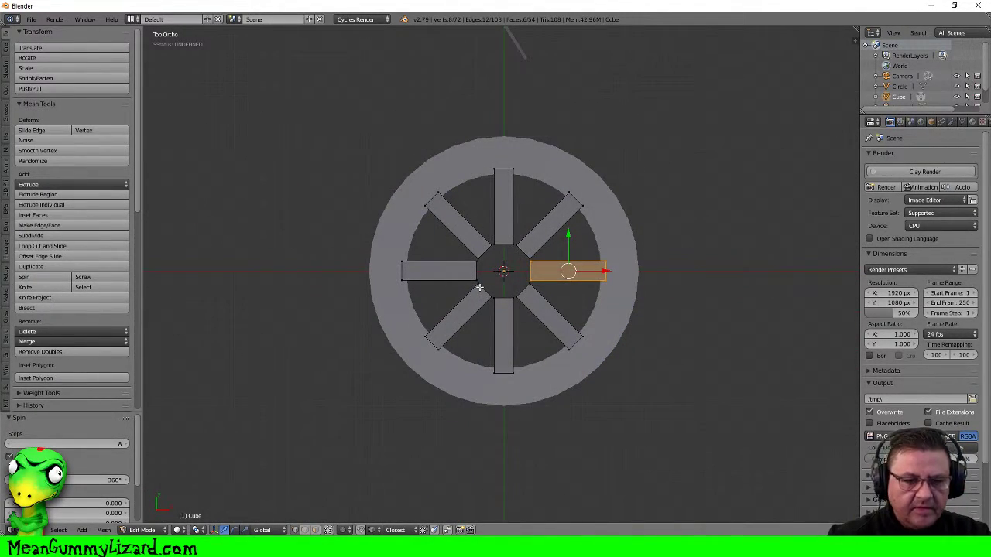
key(Tab)
middle_drag(549, 294, 457, 198)
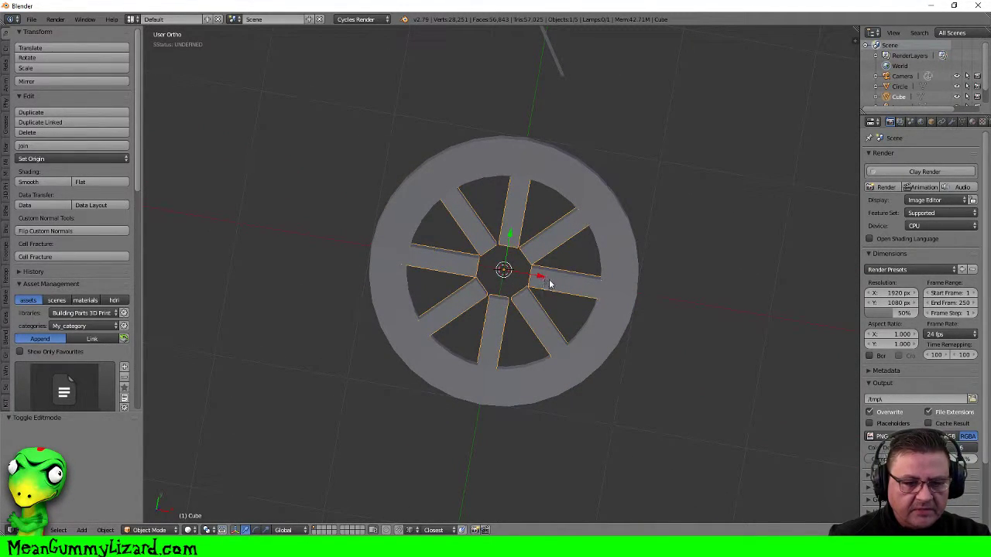
key(KP_7)
middle_drag(542, 278, 589, 230)
key(Tab)
scroll(518, 265, up, 5)
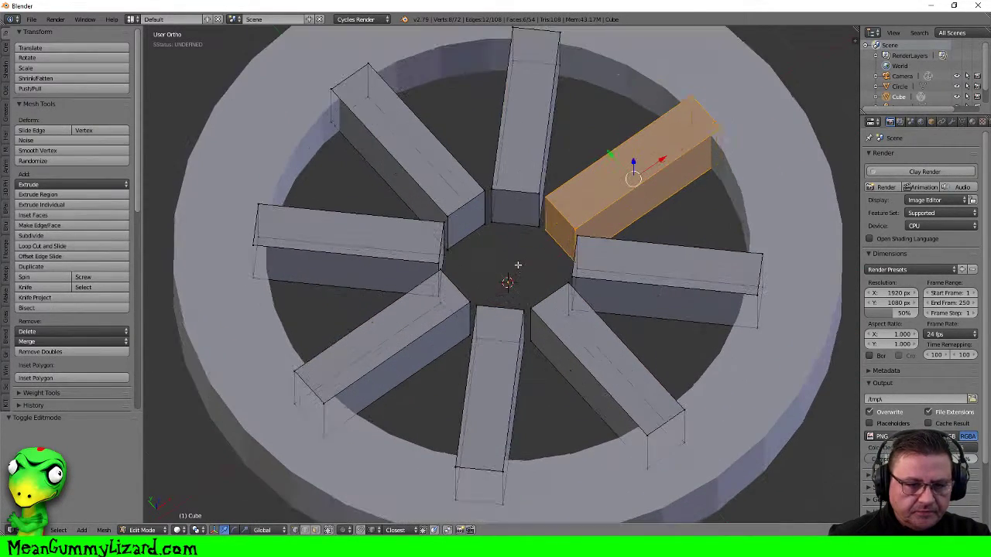
Select all of the spokes' geometry and remove its doubled vertices
right_click(547, 231)
shift+right_click(540, 227)
shift+right_click(547, 200)
shift+right_click(541, 194)
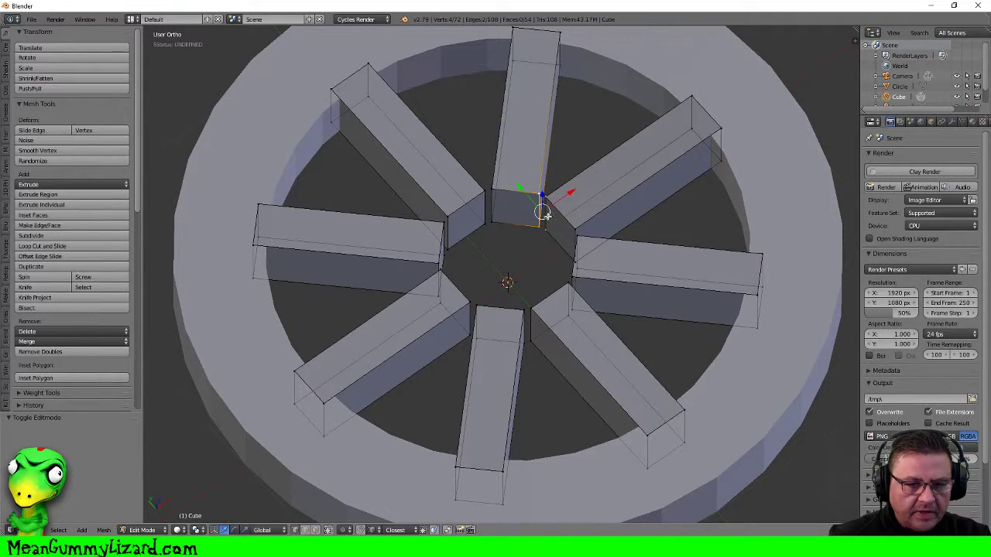
middle_drag(549, 229, 568, 228)
key(a)
key(w)
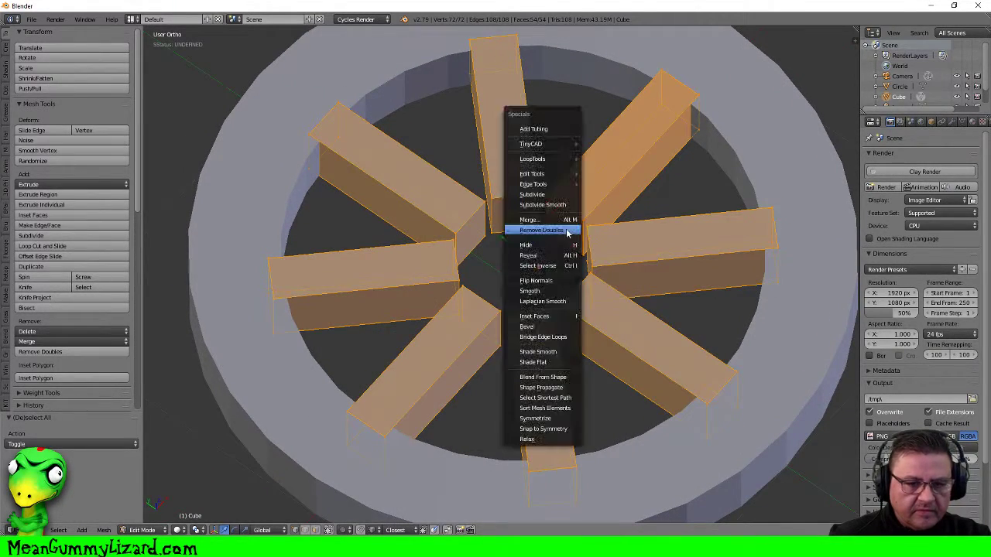
click(568, 231)
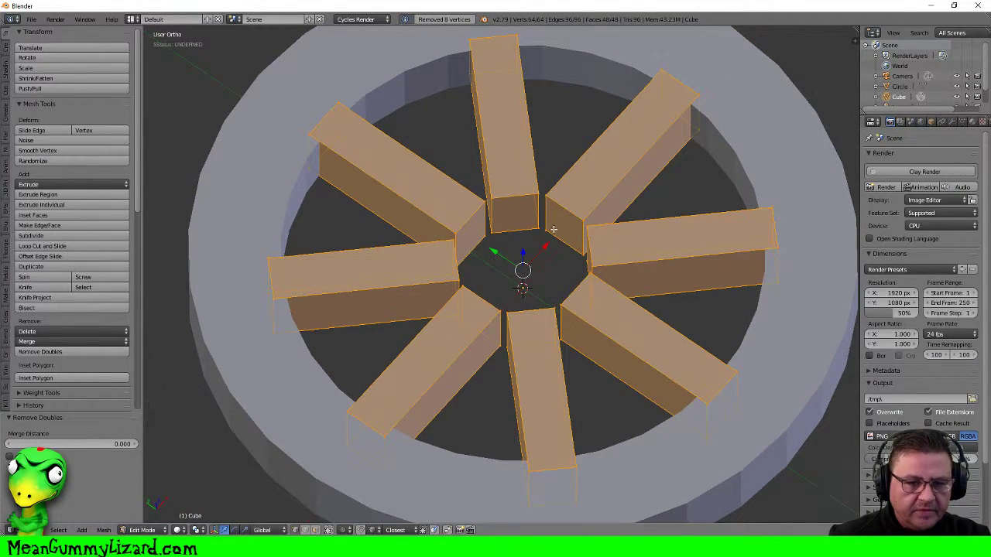
Close the first two gaps between neighbouring spokes' inner ends with faces built from four corner vertices each
right_click(550, 230)
shift+right_click(539, 230)
shift+right_click(538, 198)
shift+right_click(552, 193)
key(f)
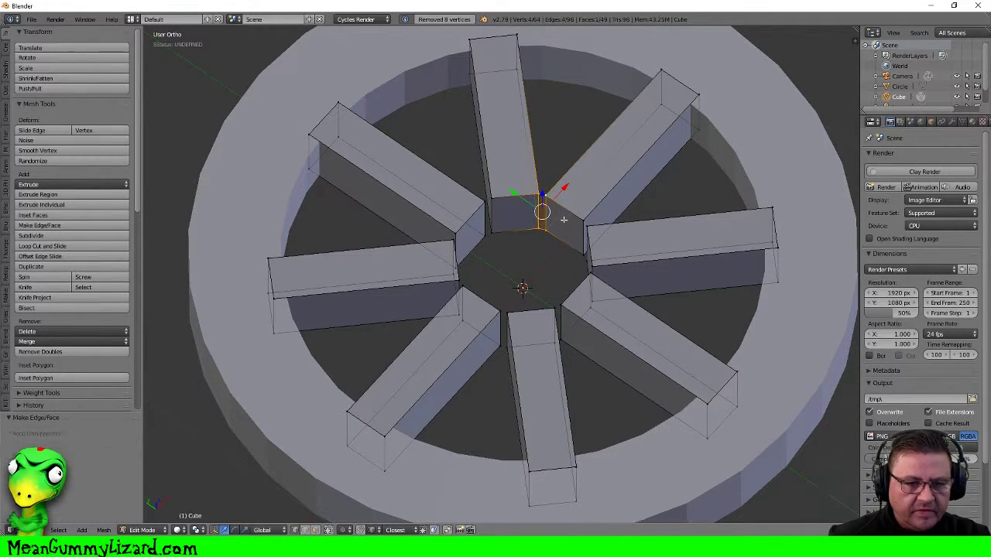
right_click(584, 219)
shift+right_click(590, 228)
middle_drag(572, 242, 616, 239)
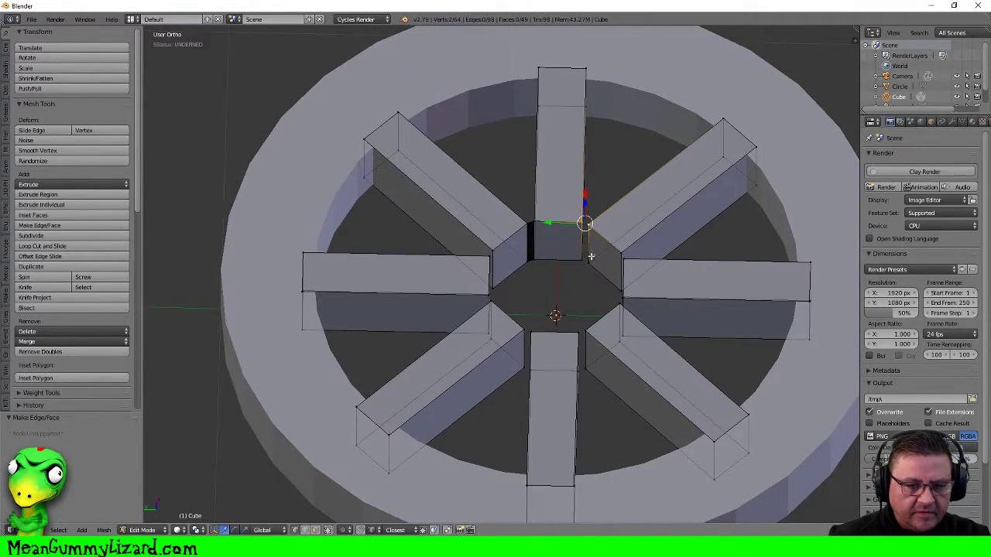
key(f)
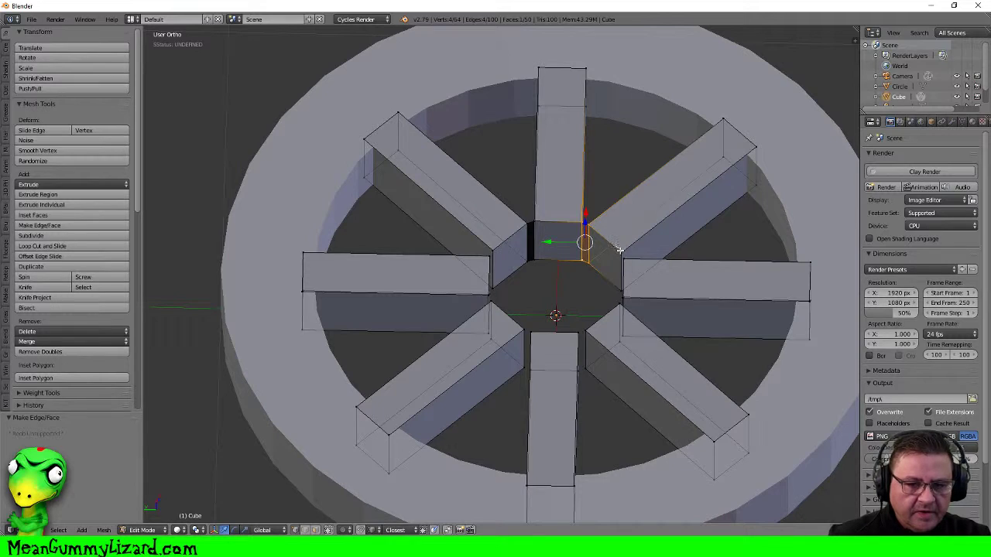
Close the third gap between the spokes' inner ends with a four-vertex face
right_click(619, 250)
shift+right_click(624, 259)
key(f)
middle_drag(640, 284, 682, 273)
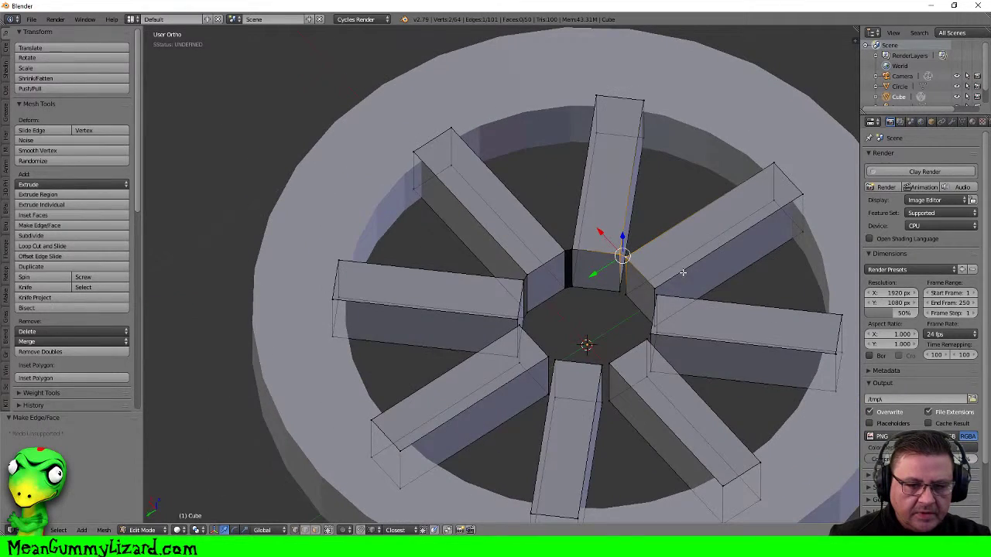
right_click(623, 293)
shift+right_click(627, 259)
shift+right_click(617, 253)
key(f)
middle_drag(651, 261, 685, 265)
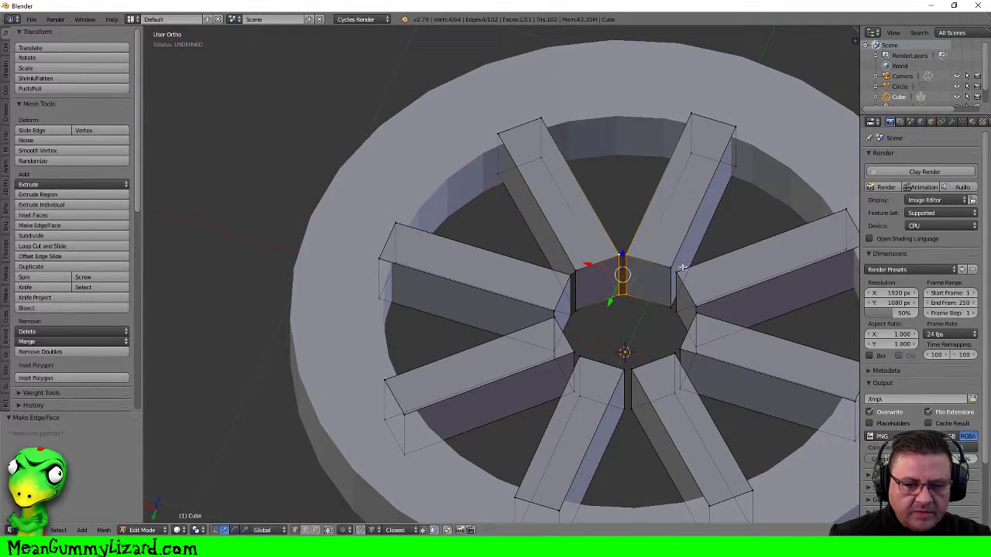
Fill the fourth and fifth gaps around the hub with faces joining the adjacent spoke corners
right_click(672, 268)
shift+right_click(672, 305)
shift+right_click(678, 310)
key(f)
middle_drag(693, 313, 824, 274)
shift+middle_drag(824, 274, 733, 307)
right_click(633, 280)
shift+right_click(632, 313)
key(f)
Fill the sixth and seventh gaps around the hub with faces joining the adjacent spoke corners
right_click(682, 293)
shift+right_click(688, 303)
shift+right_click(681, 335)
shift+right_click(688, 339)
key(f)
middle_drag(667, 284, 751, 289)
right_click(732, 297)
shift+right_click(743, 302)
shift+right_click(741, 334)
shift+right_click(734, 331)
key(f)
Fill the last remaining gap between the spokes' inner ends with a four-vertex face
middle_drag(718, 298, 690, 284)
right_click(697, 288)
shift+right_click(706, 291)
shift+right_click(700, 326)
shift+right_click(706, 327)
key(f)
middle_drag(710, 280, 535, 253)
key(space)
key(Escape)
alt+right_click(682, 193)
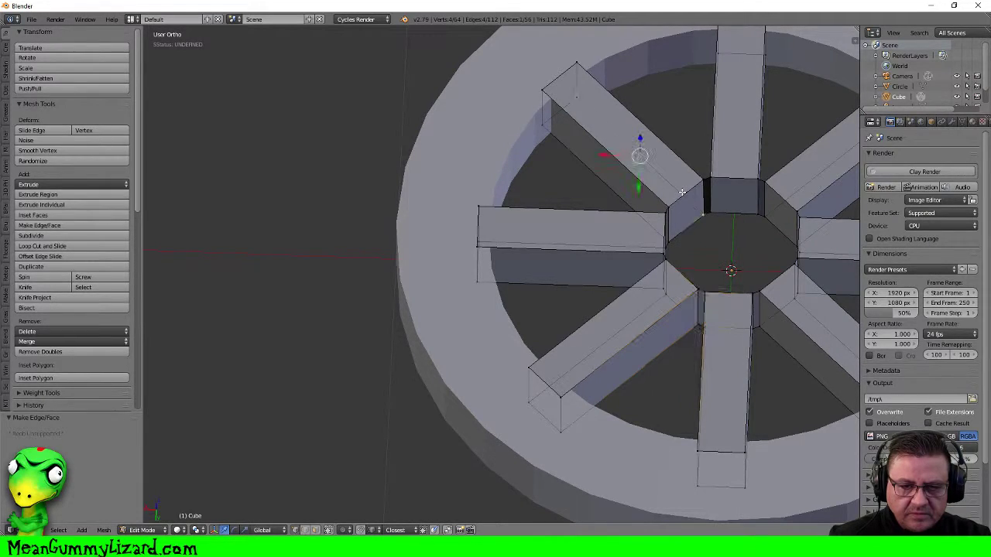
right_click(685, 193)
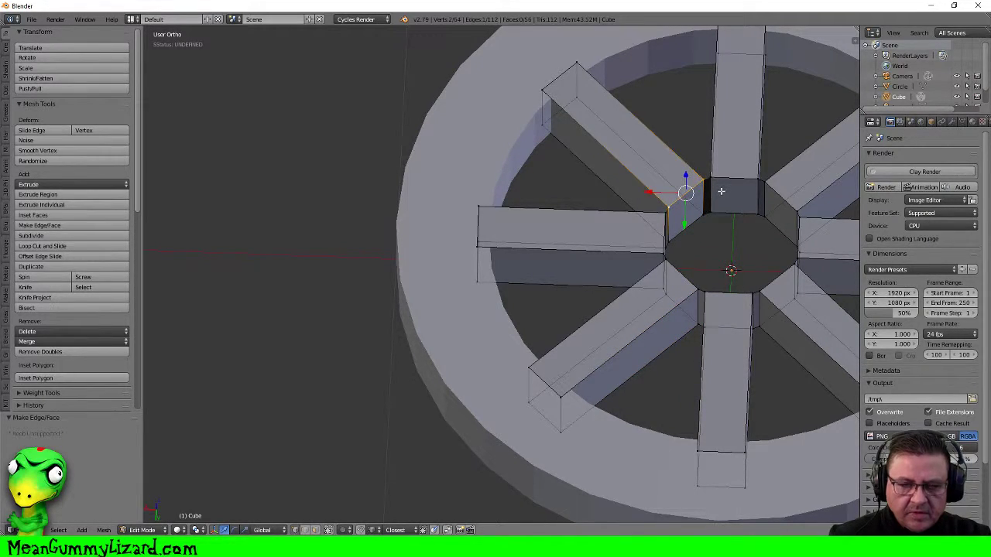
Remove doubles from the whole joined spoke mesh, recalculate its normals and leave Edit Mode
key(a)
key(w)
click(721, 192)
middle_drag(722, 193, 658, 243)
scroll(675, 232, up, 3)
middle_drag(745, 217, 607, 297)
key(ctrl+n)
key(Tab)
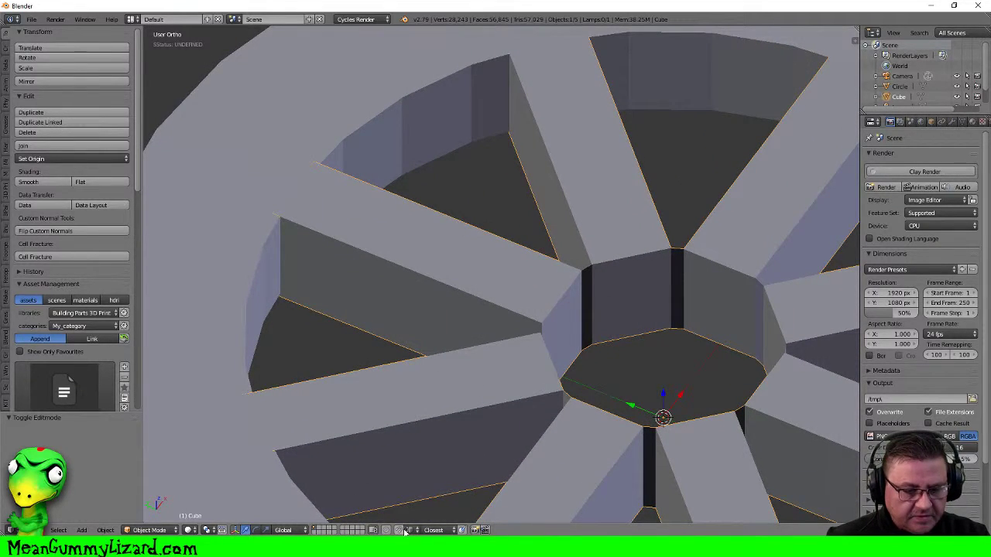
In face select mode, select the eight spokes' inner end faces around the hub and delete them with Only Faces
key(Tab)
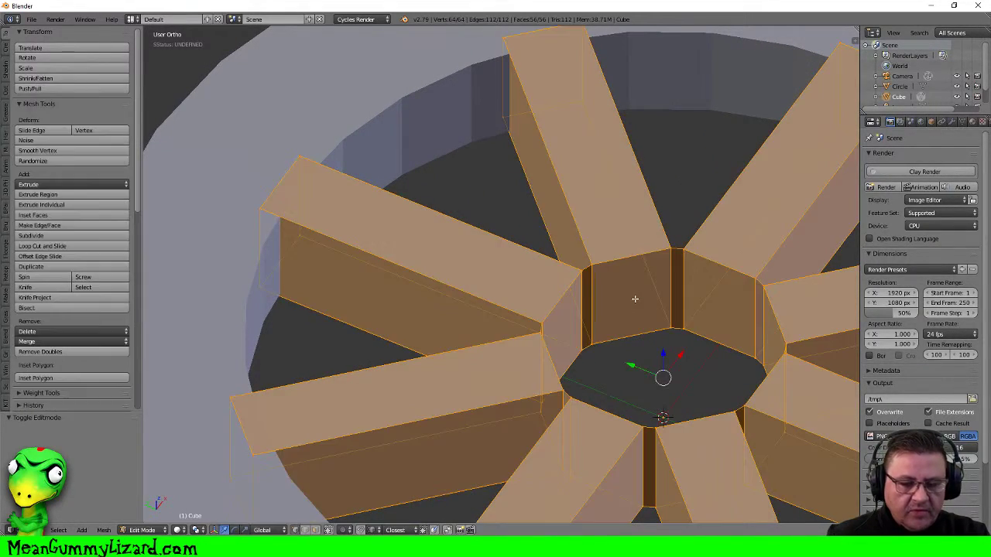
click(316, 530)
right_click(625, 282)
shift+right_click(726, 298)
mouse_move(711, 328)
middle_down()
mouse_move(761, 295)
mouse_move(588, 249)
mouse_move(629, 233)
mouse_move(622, 195)
mouse_move(646, 217)
middle_up()
shift+right_click(630, 259)
shift+right_click(646, 217)
middle_drag(582, 218, 661, 195)
shift+right_click(580, 166)
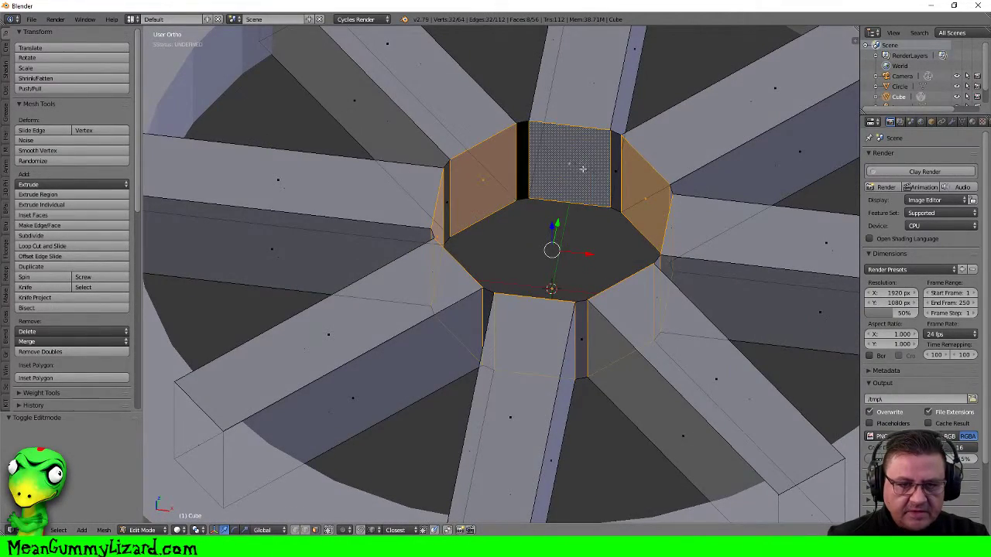
key(x)
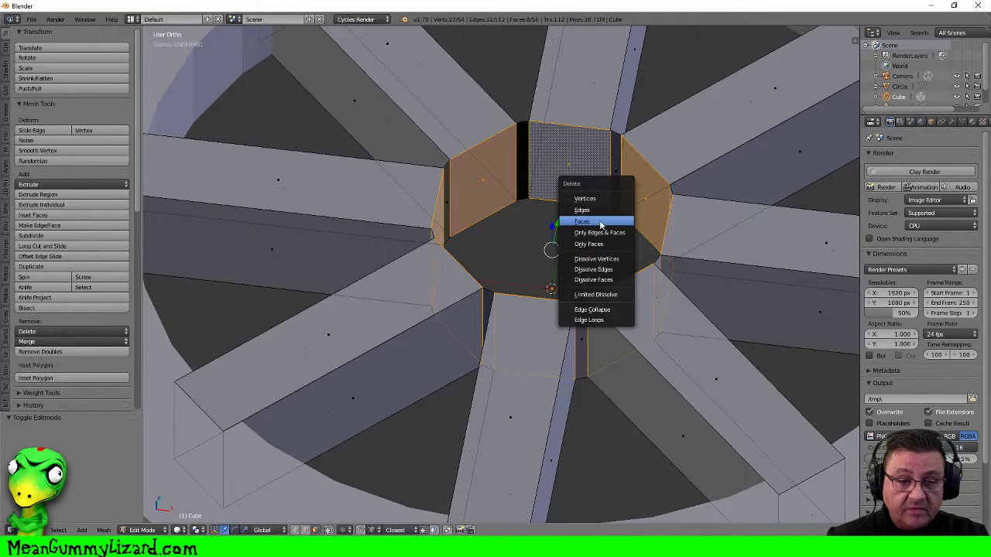
click(597, 244)
Turn on backface culling to examine the face directions of the ring and spokes, and turn it off again
middle_drag(598, 244, 535, 173)
scroll(547, 178, down, 4)
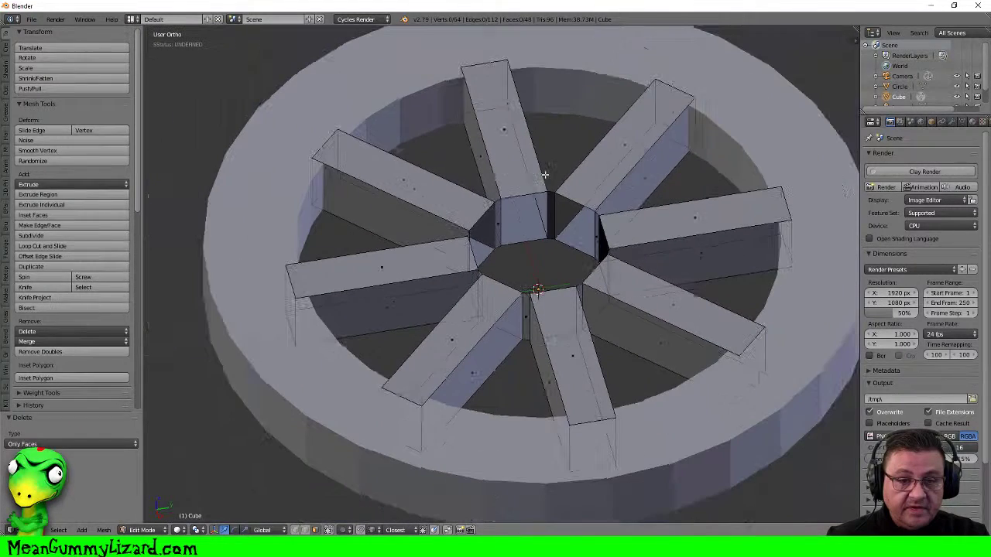
key(n)
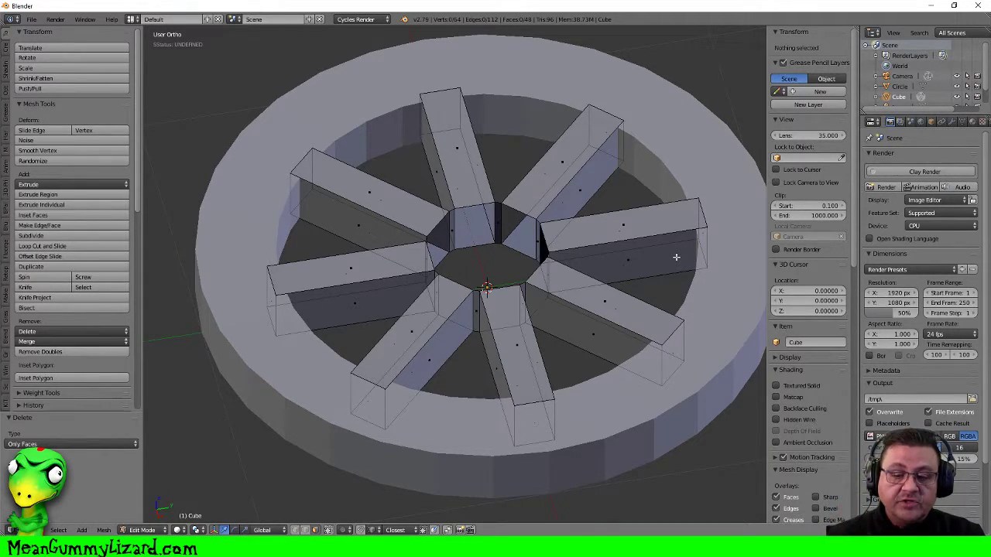
click(776, 409)
middle_drag(648, 339, 669, 292)
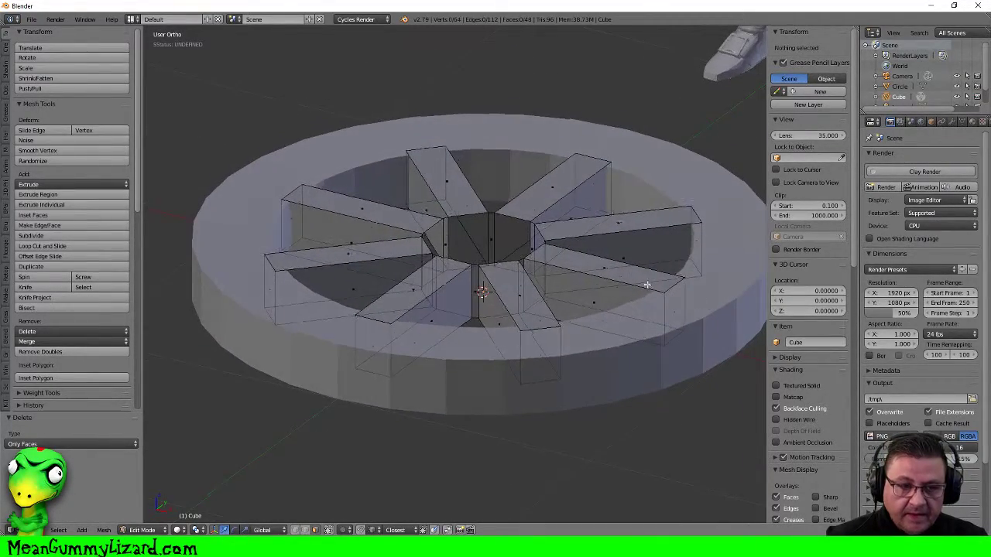
mouse_move(493, 230)
middle_down()
mouse_move(505, 224)
mouse_move(499, 207)
mouse_move(466, 239)
mouse_move(526, 194)
mouse_move(632, 248)
mouse_move(538, 229)
middle_up()
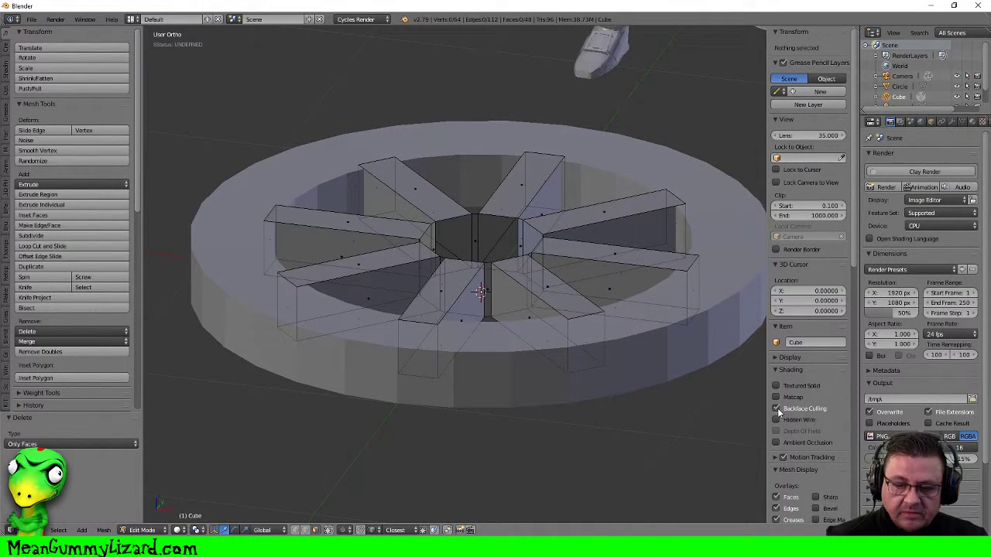
click(779, 412)
middle_drag(586, 256, 545, 253)
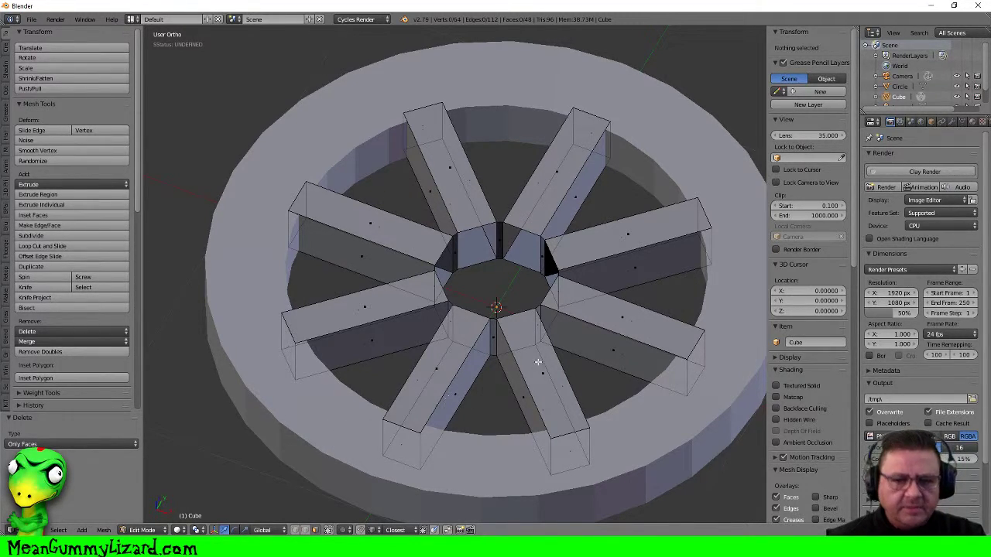
Close the hub's upper and lower openings between the spokes with one face each and leave Edit Mode
shift+middle_drag(573, 266, 543, 272)
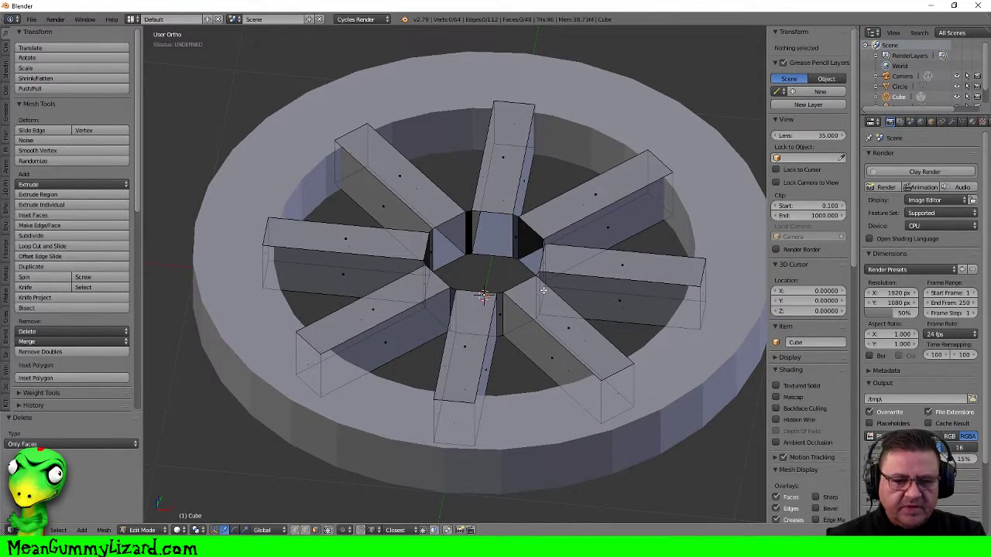
middle_drag(555, 276, 584, 288)
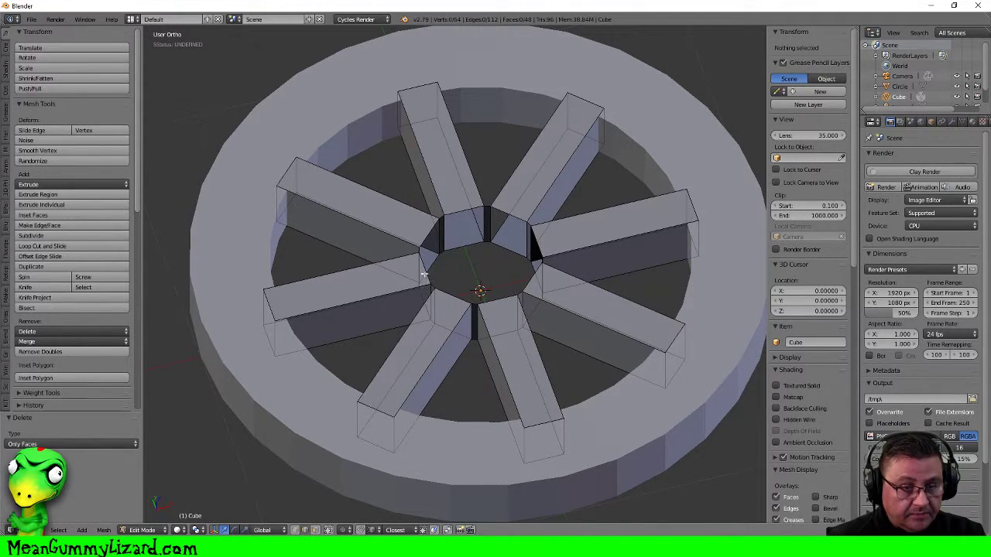
right_click(475, 245)
key(f)
middle_drag(555, 279, 491, 268)
alt+right_click(498, 265)
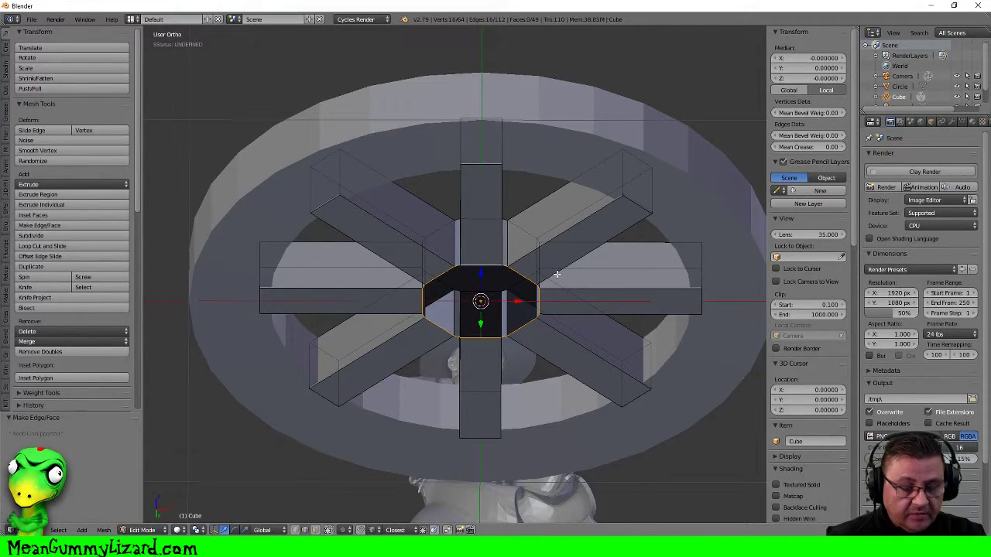
key(f)
key(Tab)
Select the spokes and ring together and move them about -3.569 along Y, away from the scale figure
middle_drag(548, 212, 533, 297)
scroll(526, 277, down, 5)
key(KP_7)
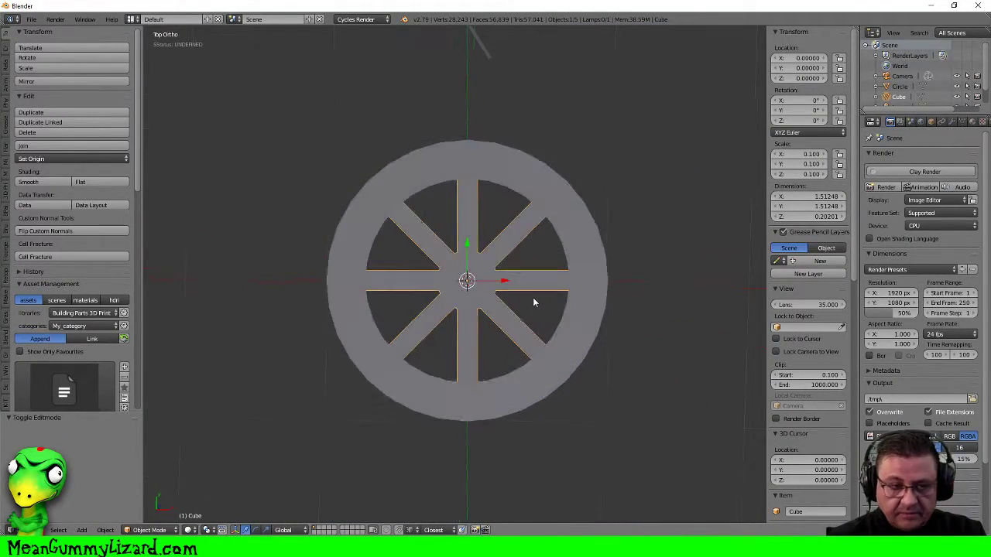
scroll(533, 297, down, 5)
middle_drag(511, 264, 444, 243)
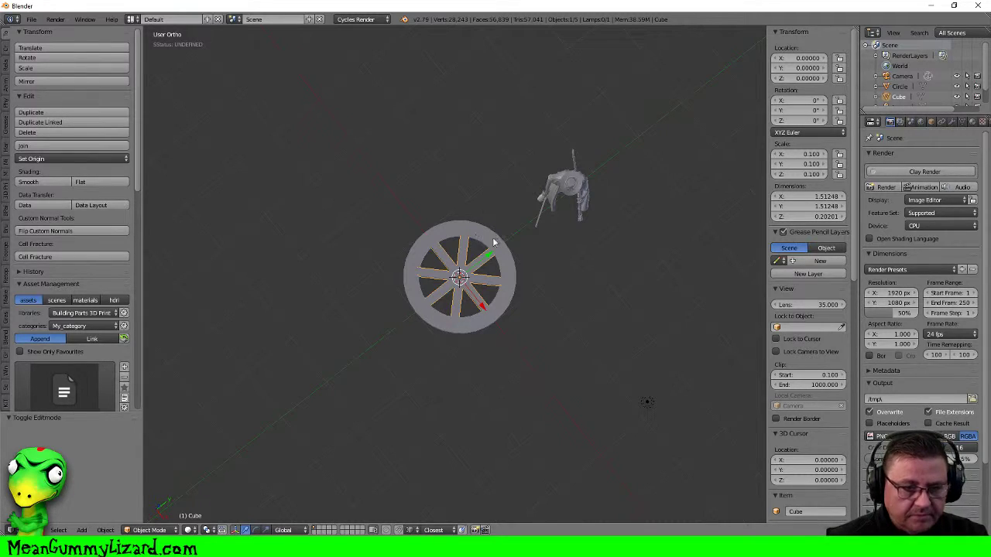
shift+drag(489, 256, 425, 298)
right_click(425, 297)
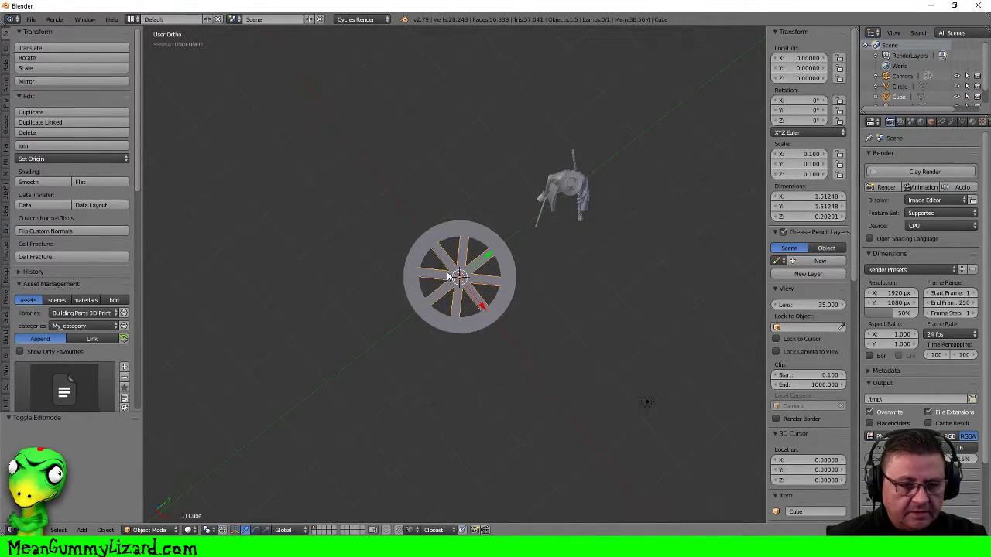
shift+right_click(474, 235)
drag(489, 256, 358, 327)
key(KP_Decimal)
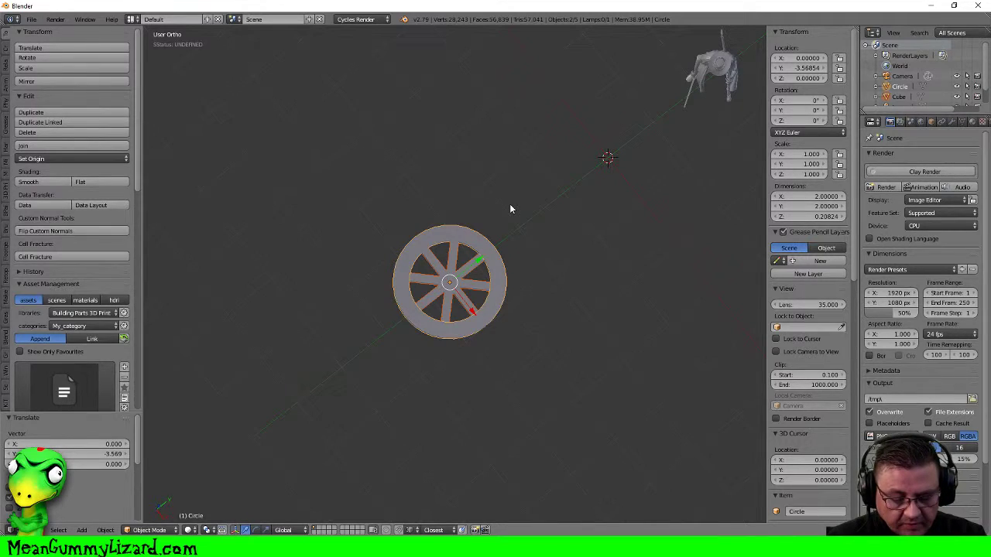
Duplicate the ring and spokes in place and move the copies to the last layer
key(shift+d)
right_click(509, 209)
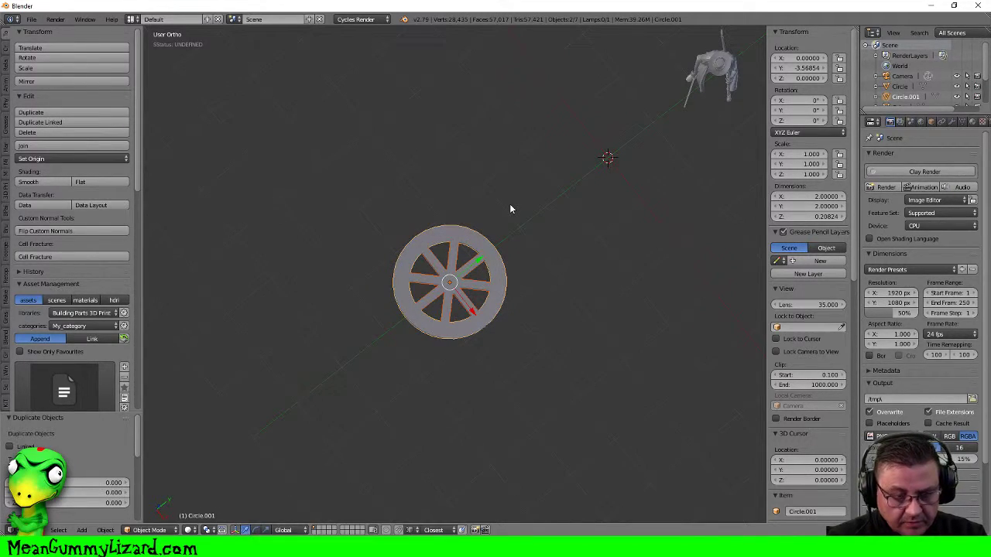
key(m)
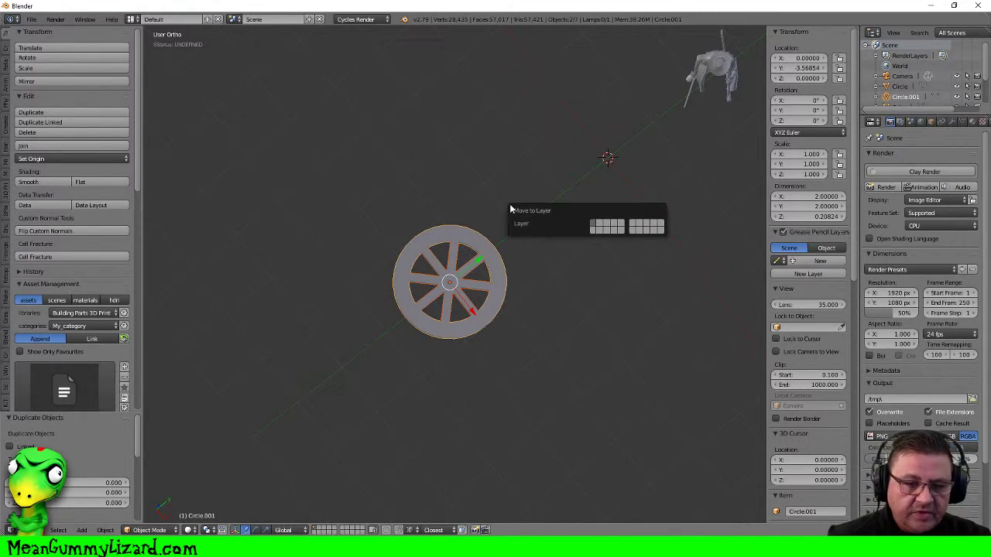
click(658, 229)
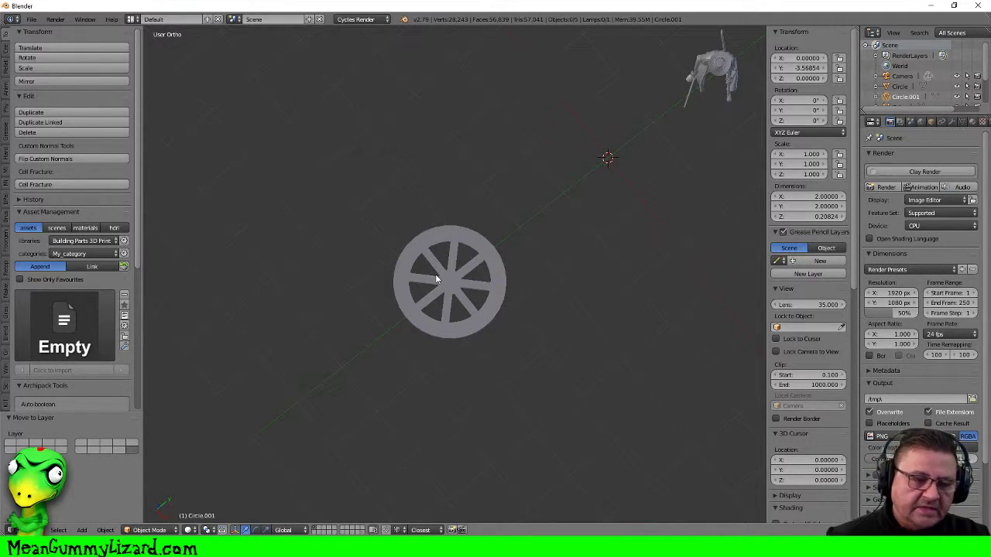
middle_drag(471, 287, 502, 280)
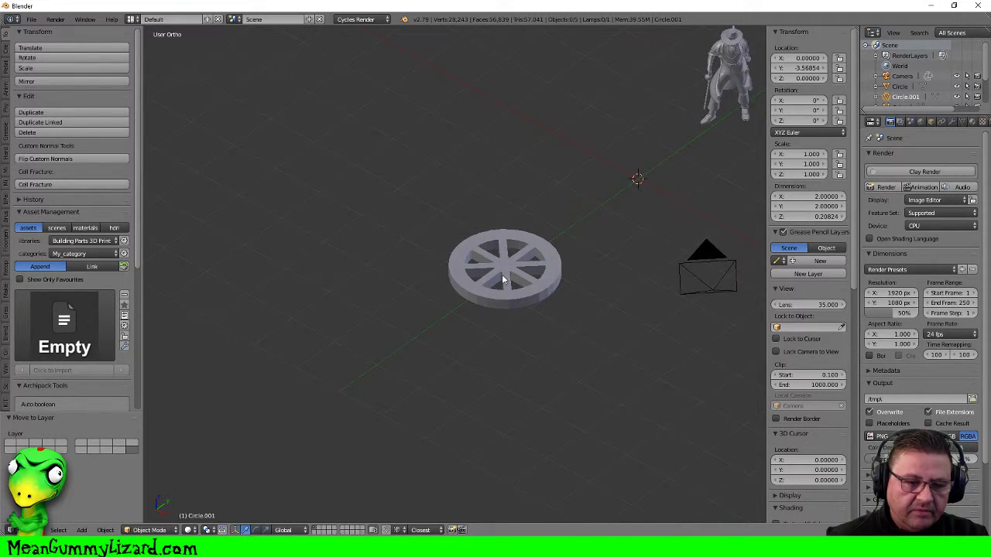
scroll(502, 276, up, 5)
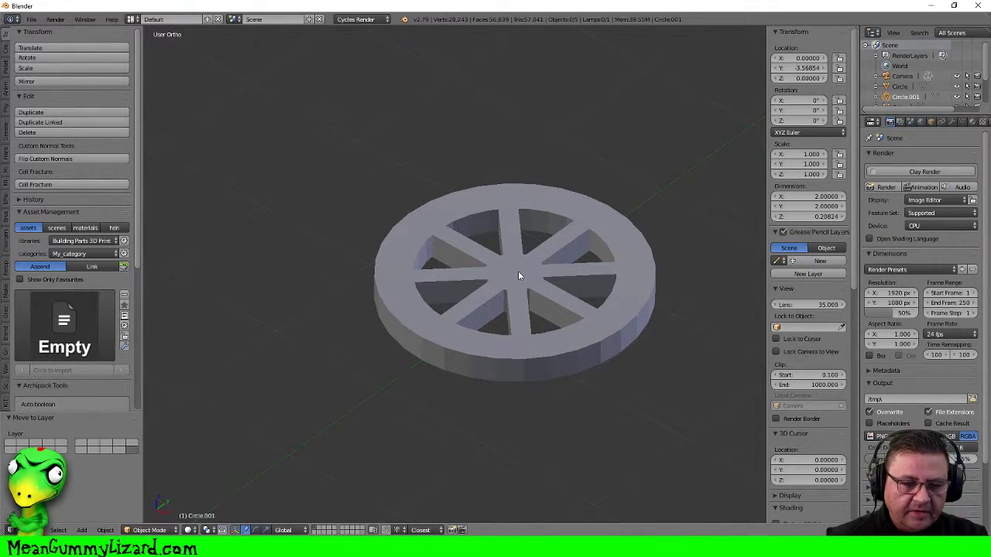
right_click(518, 271)
key(Tab)
right_click(536, 283)
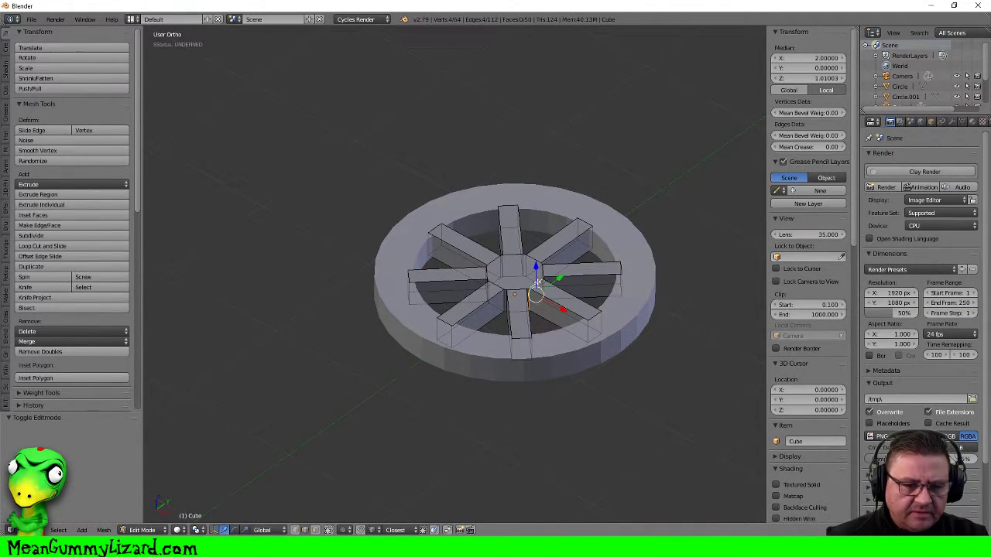
key(Tab)
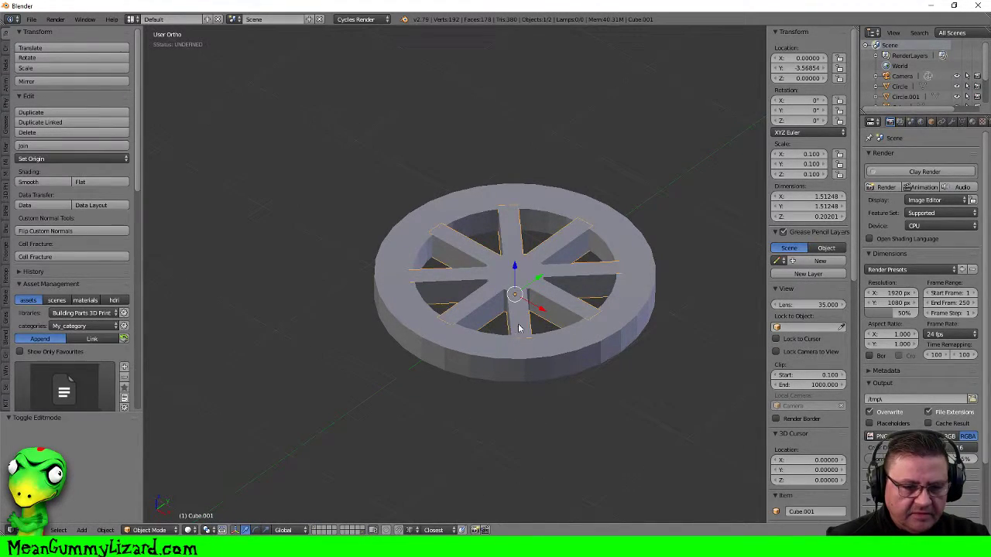
Delete the duplicated ring and spokes on the last layer
shift+right_click(513, 354)
key(Delete)
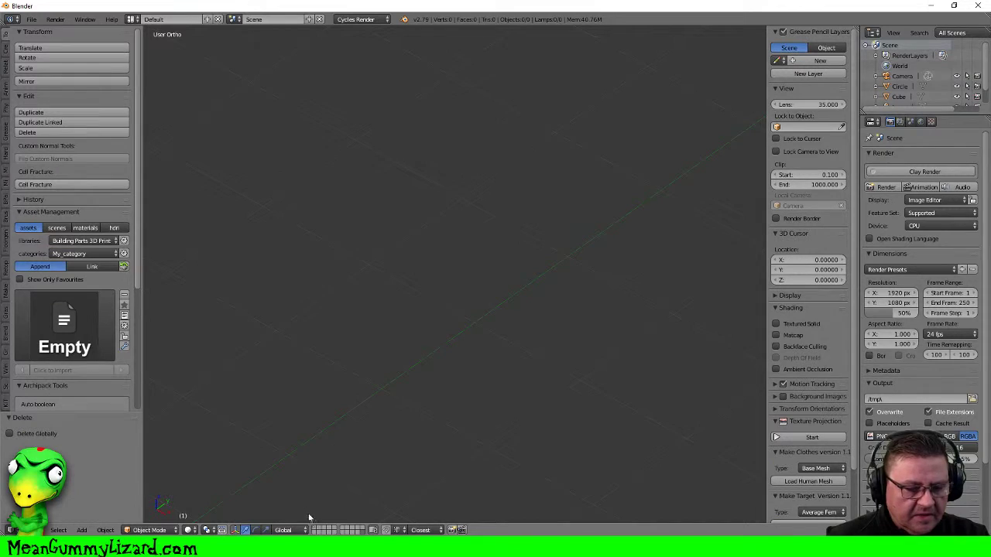
Return to the first layer and, in the spokes' Edit Mode, inset the hub's upper face by 0.352
right_click(474, 299)
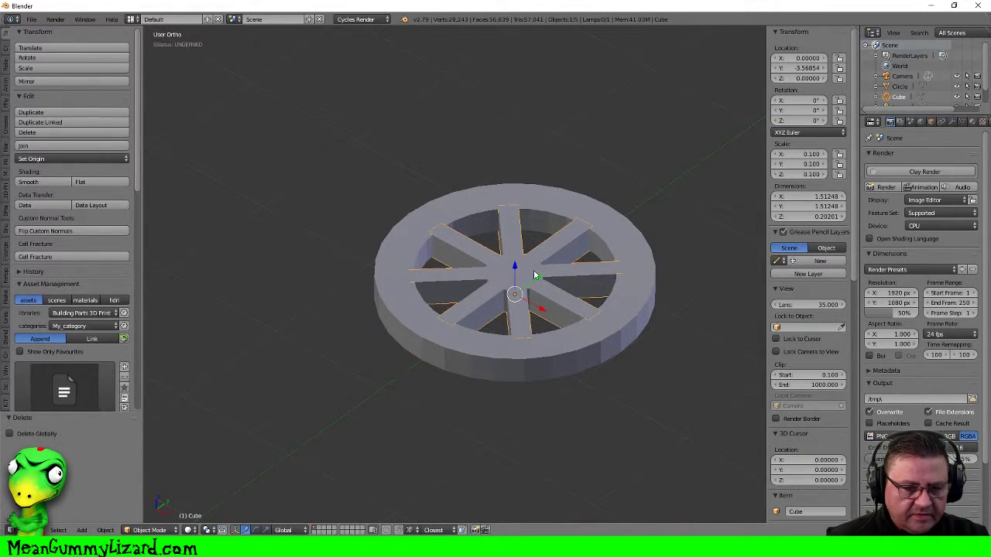
key(Tab)
click(316, 531)
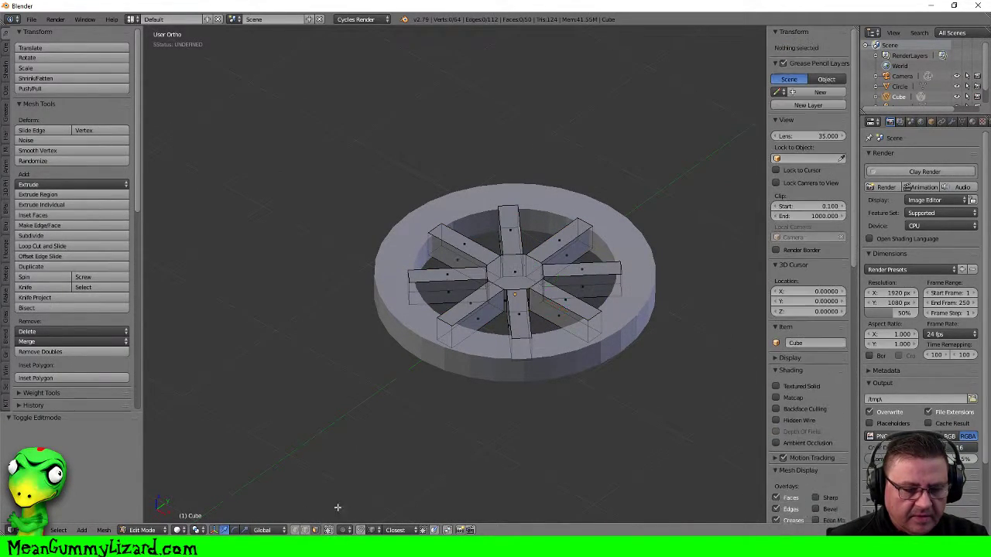
right_click(520, 267)
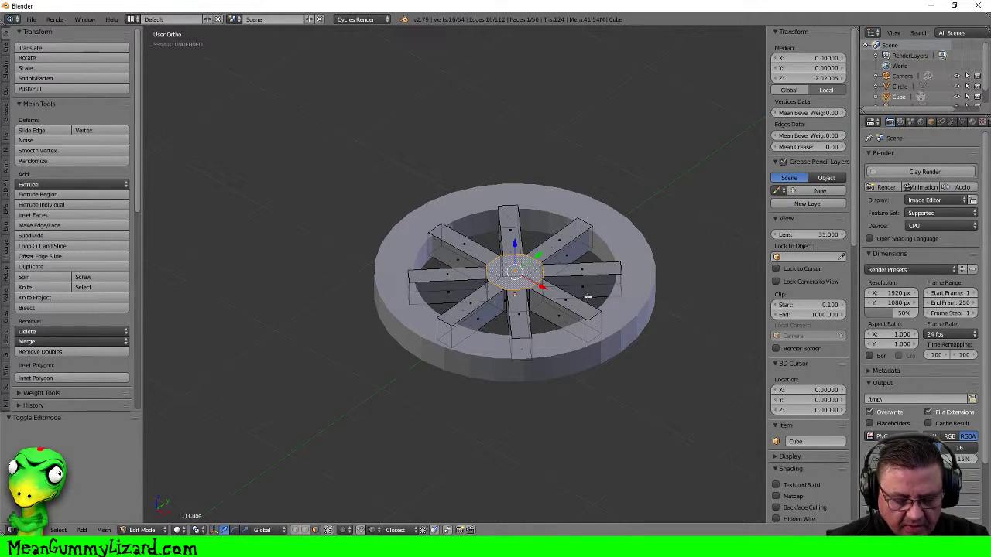
key(i)
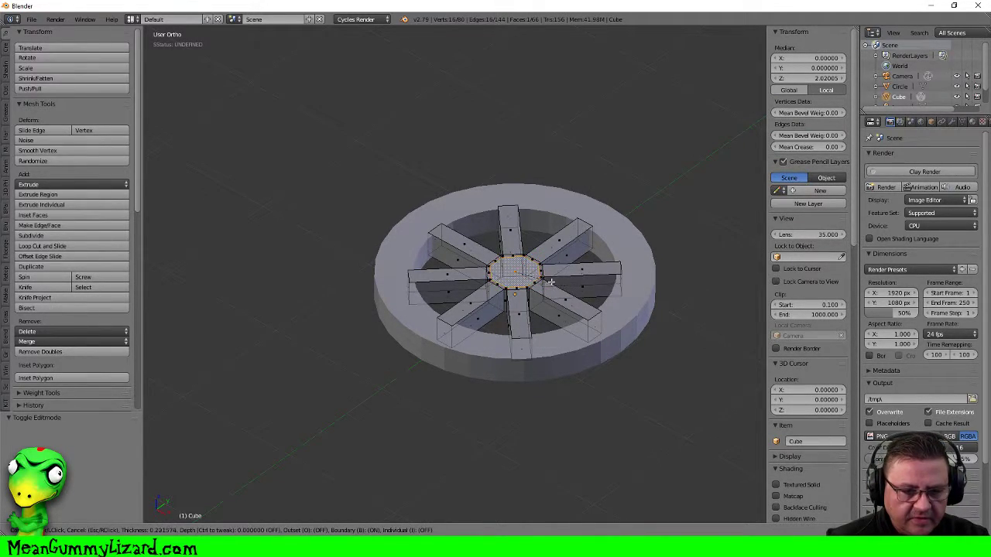
click(543, 278)
Extrude the inset hub face up 0.070, scale it to 0.791 and raise it to about local Z 2.959, forming a tapered hub
key(e)
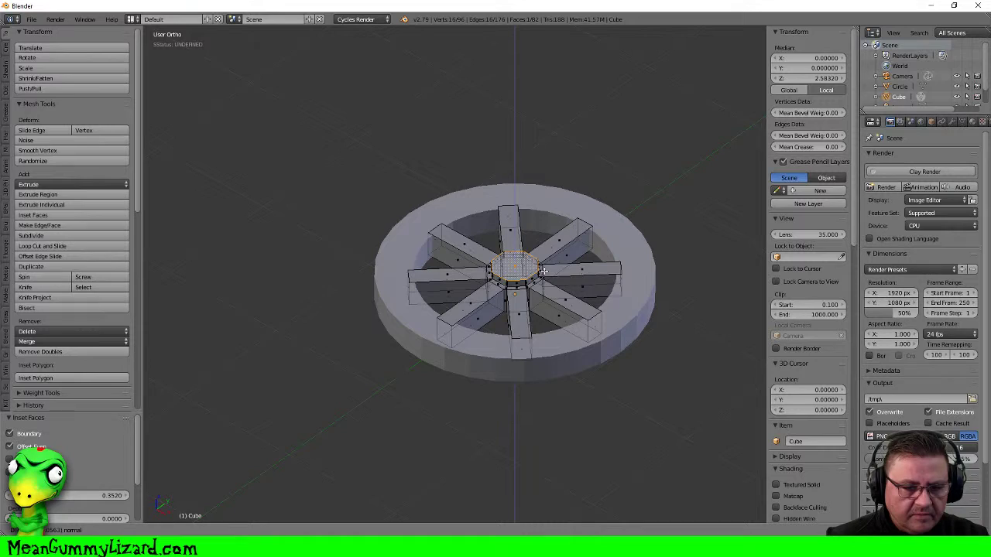
click(545, 271)
key(s)
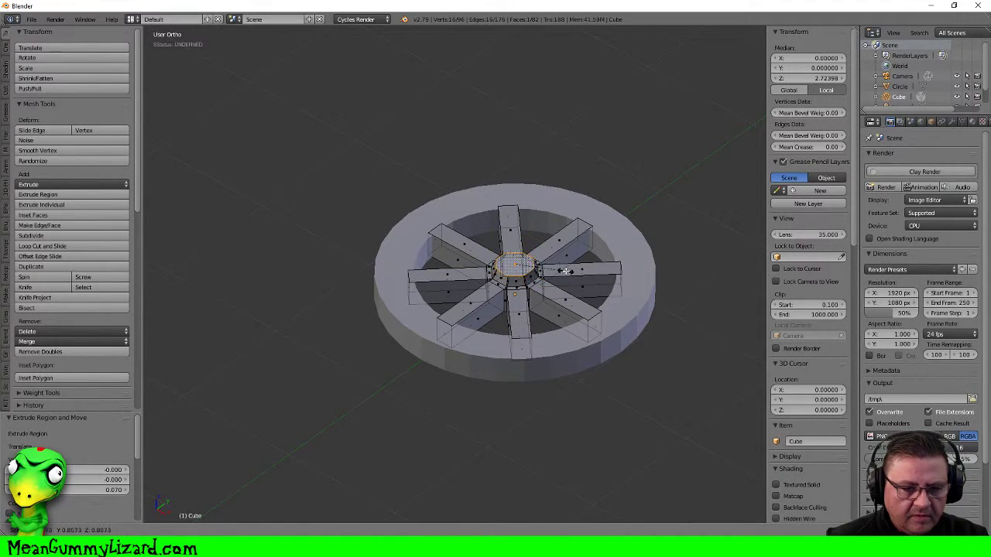
click(561, 271)
key(g)
key(z)
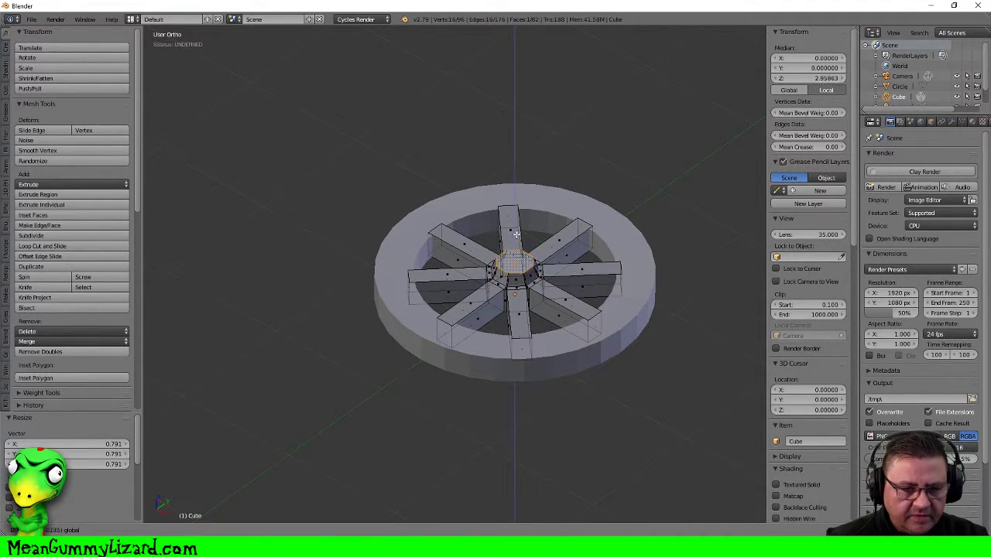
click(516, 234)
key(Tab)
Add the ring to the selected spokes and move the whole wheel to the last layer
middle_drag(588, 248, 627, 294)
middle_drag(515, 285, 547, 273)
scroll(548, 273, down, 3)
shift+right_click(499, 346)
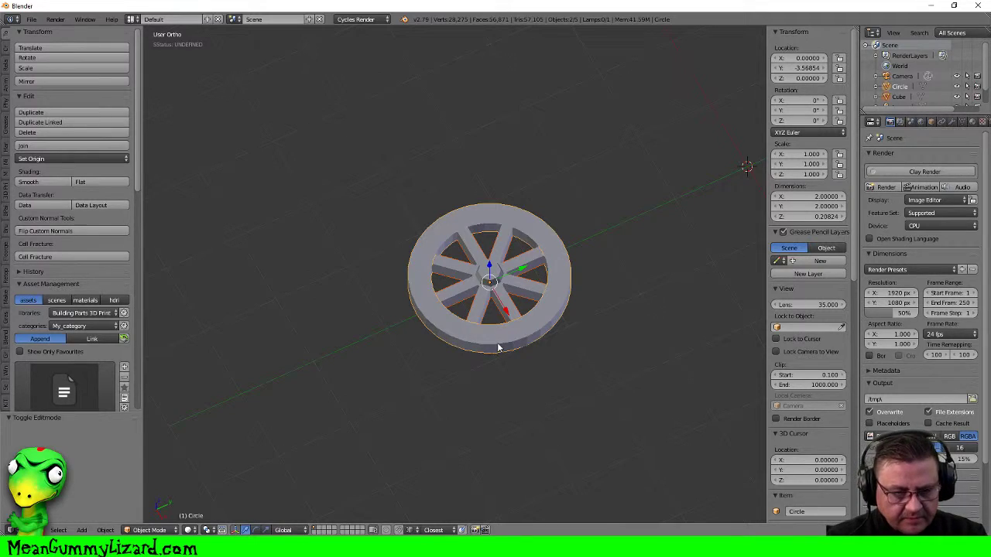
key(m)
click(652, 370)
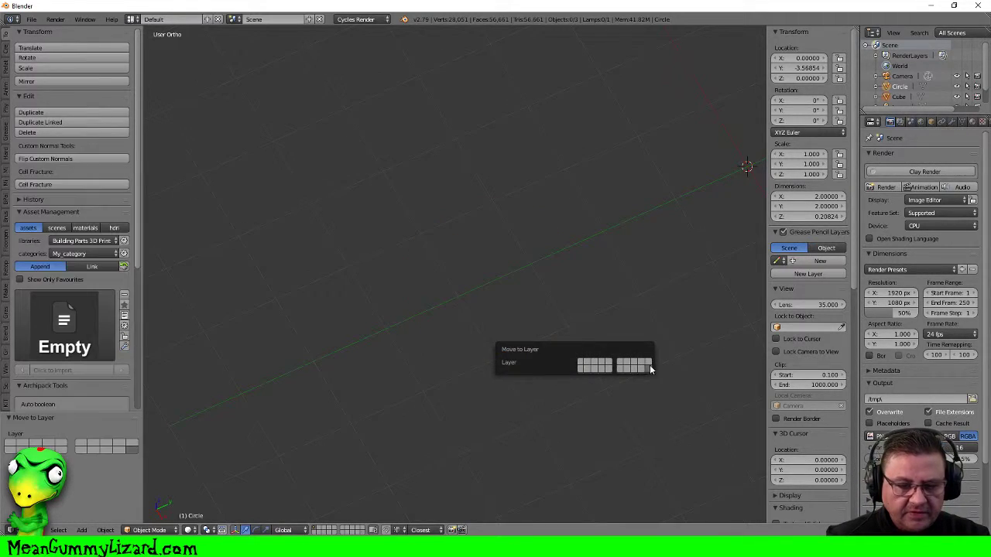
Show the last layer, duplicate the wheel in place and move the copy to the first layer
click(361, 532)
key(Tab)
key(Tab)
key(shift+d)
right_click(492, 325)
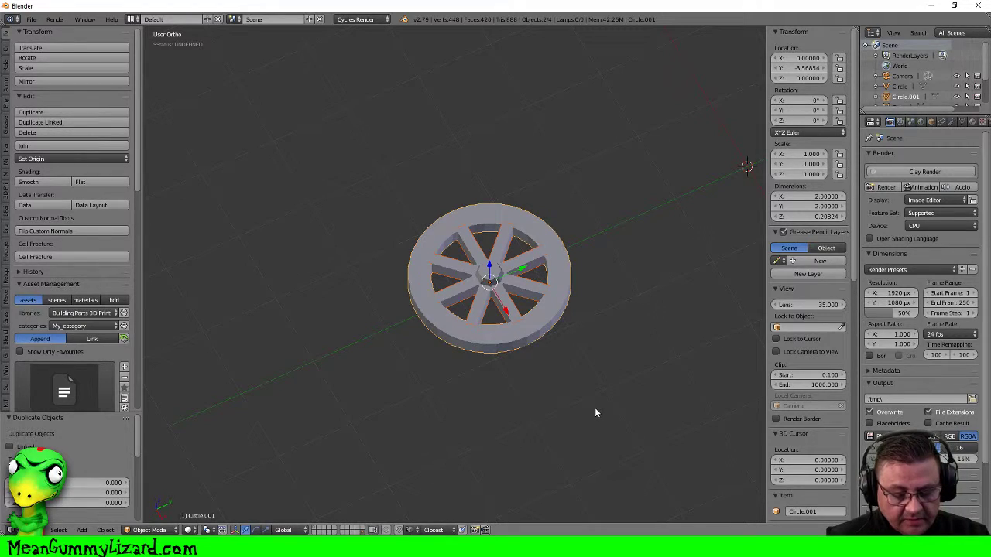
key(m)
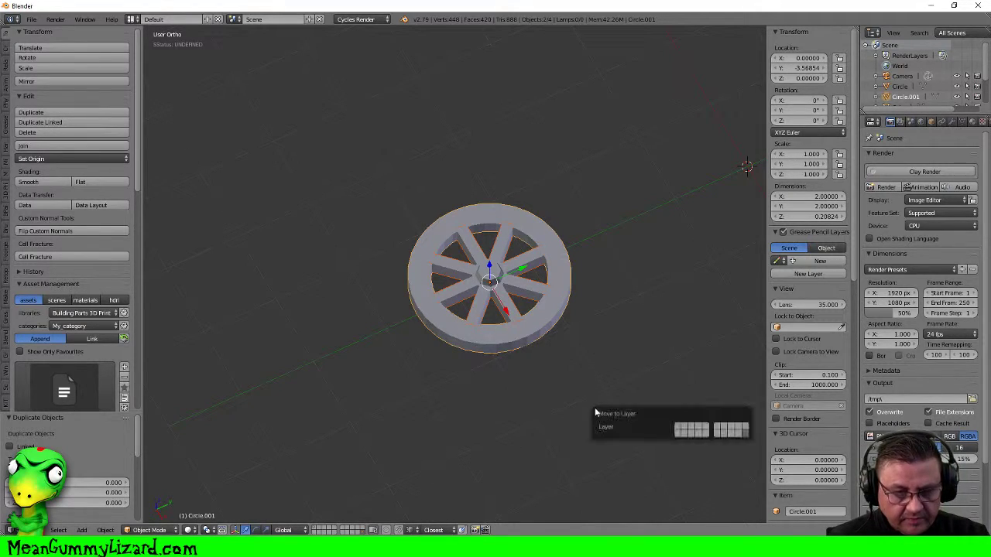
click(677, 430)
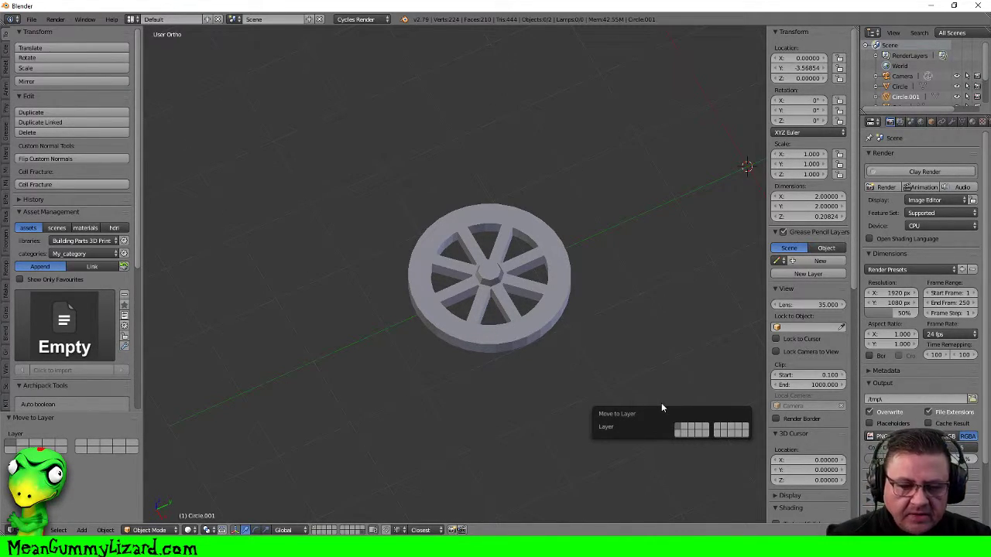
From the top view, add a mesh plane at the world origin, beyond the wheel along Y
middle_drag(563, 297, 576, 271)
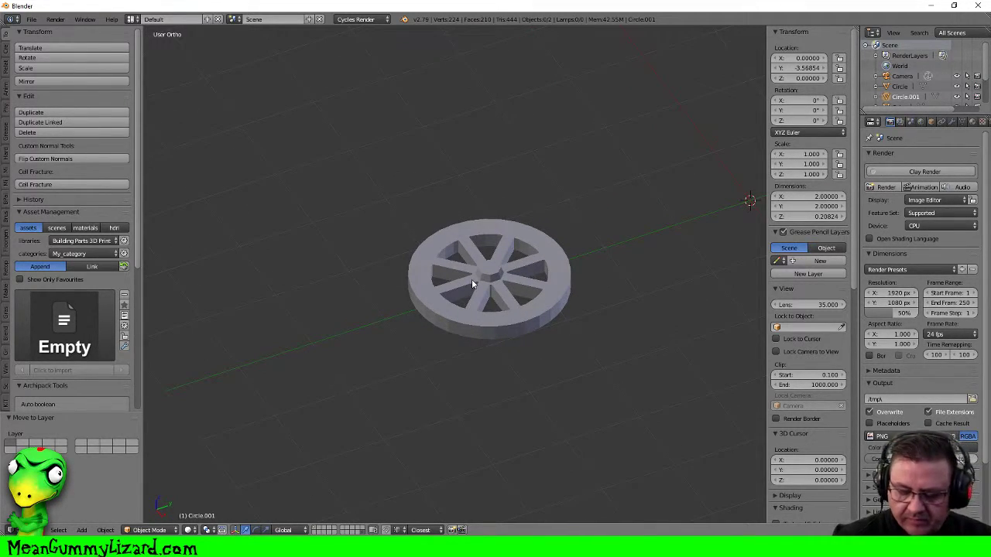
key(KP_7)
shift+middle_drag(494, 189, 388, 154)
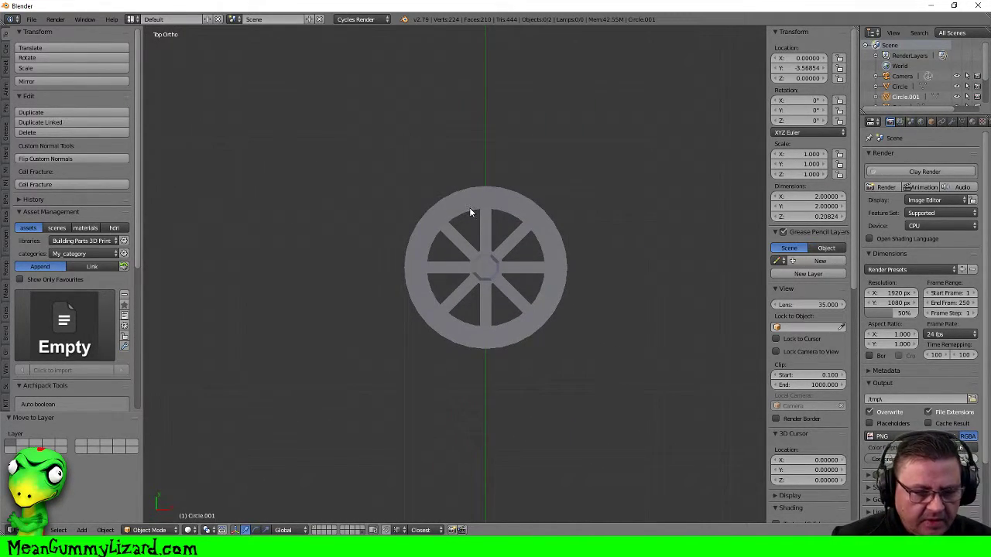
right_click(473, 204)
shift+right_click(484, 262)
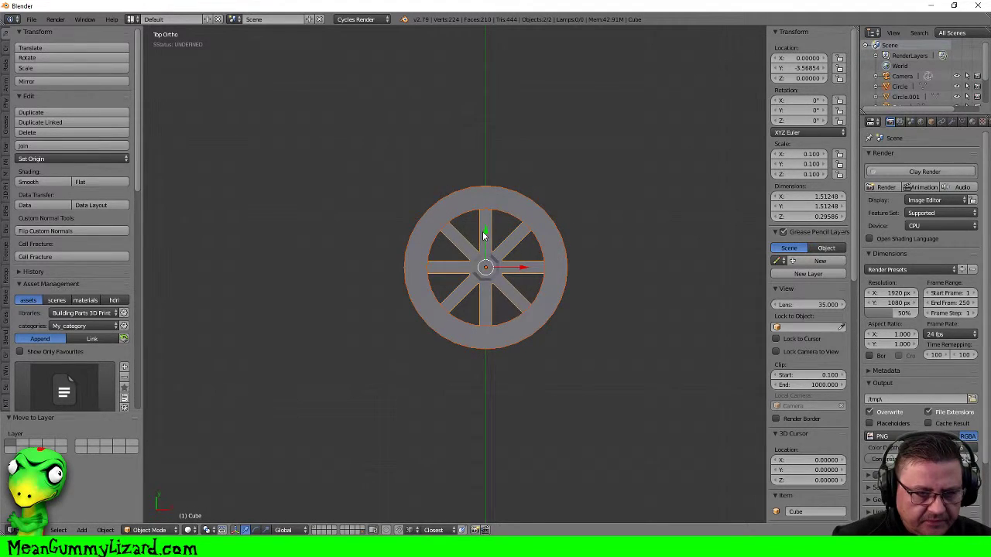
shift+middle_drag(531, 160, 539, 378)
key(shift+a)
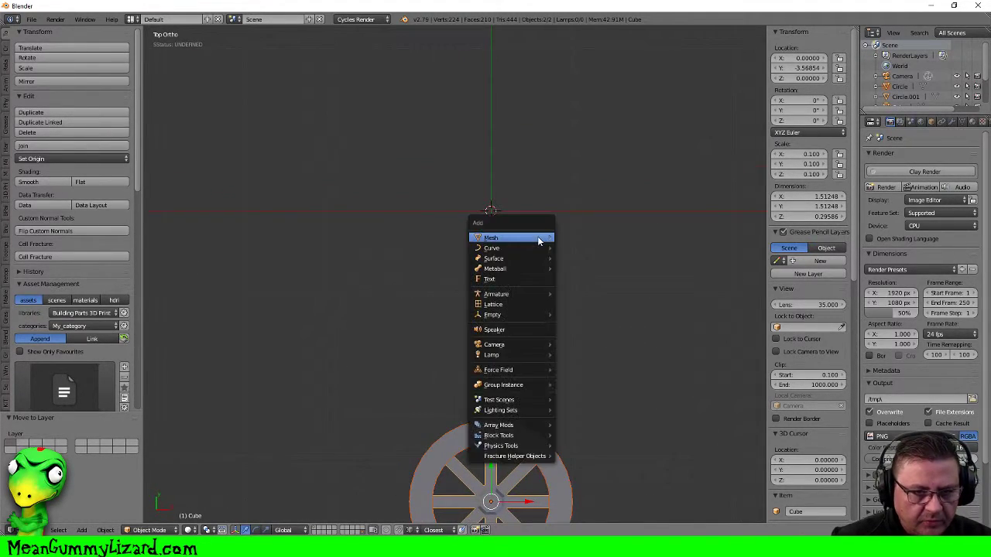
mouse_move(537, 237)
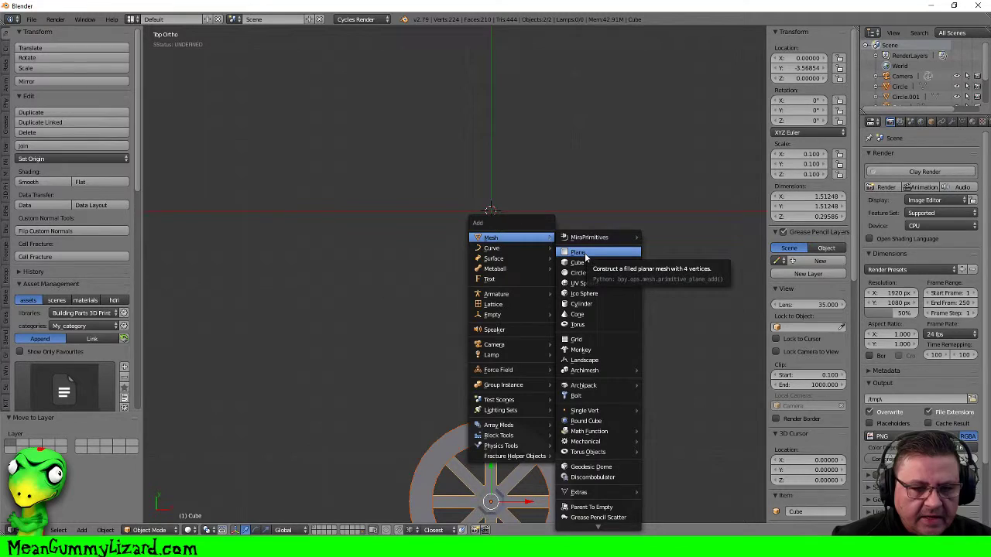
click(581, 253)
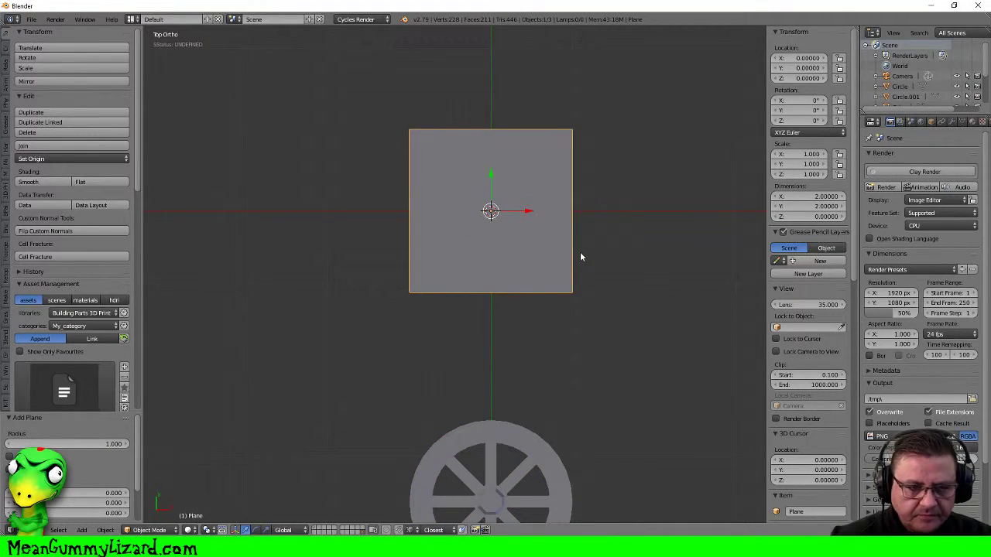
Select both wheel parts on the last layer and rotate them 90° about the X axis
middle_drag(569, 279, 462, 197)
shift+right_click(288, 261)
shift+right_click(269, 246)
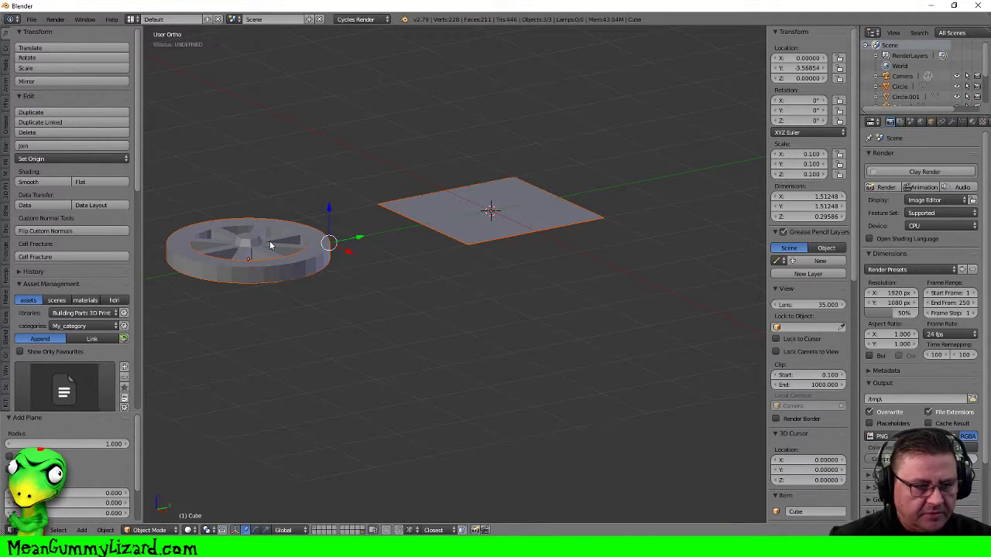
right_click(271, 255)
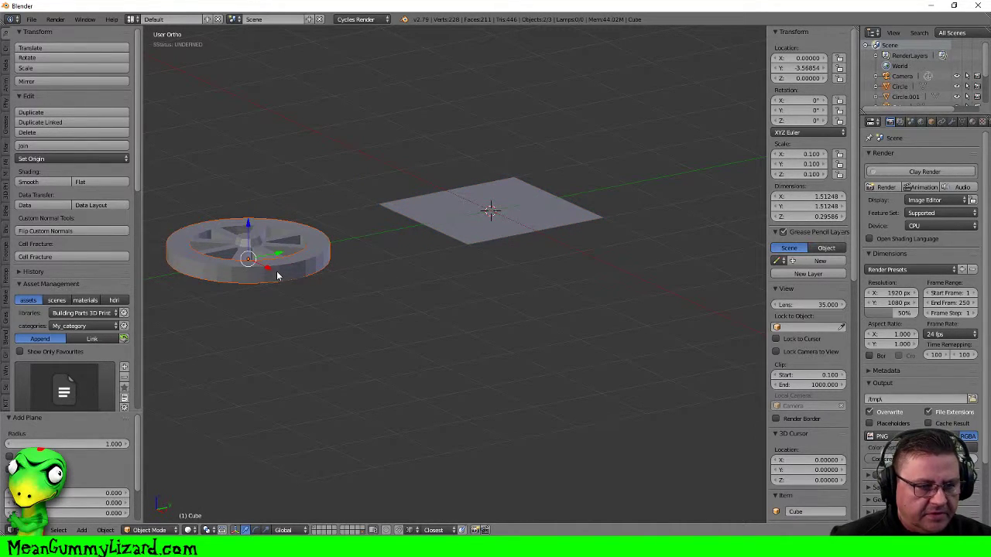
key(s)
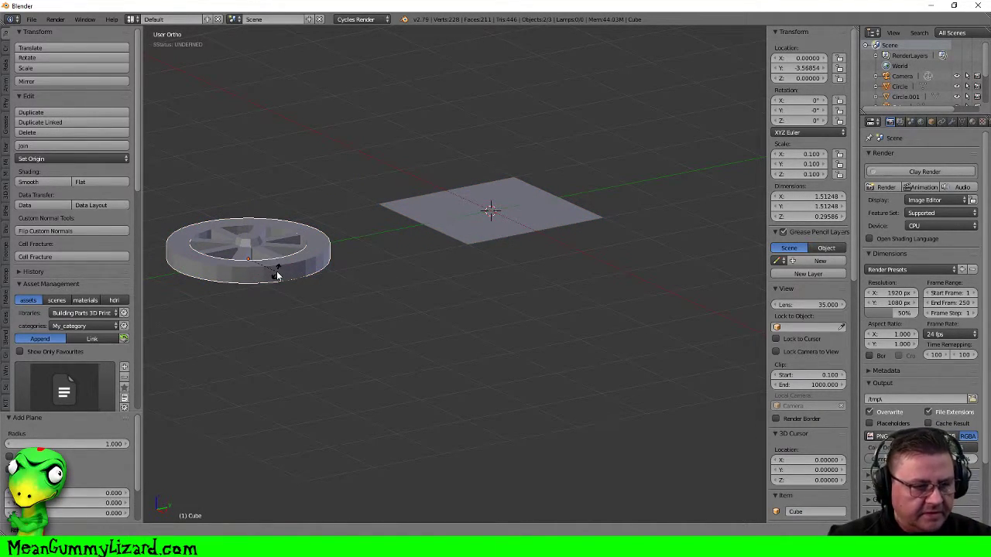
text(x90)
key(Return)
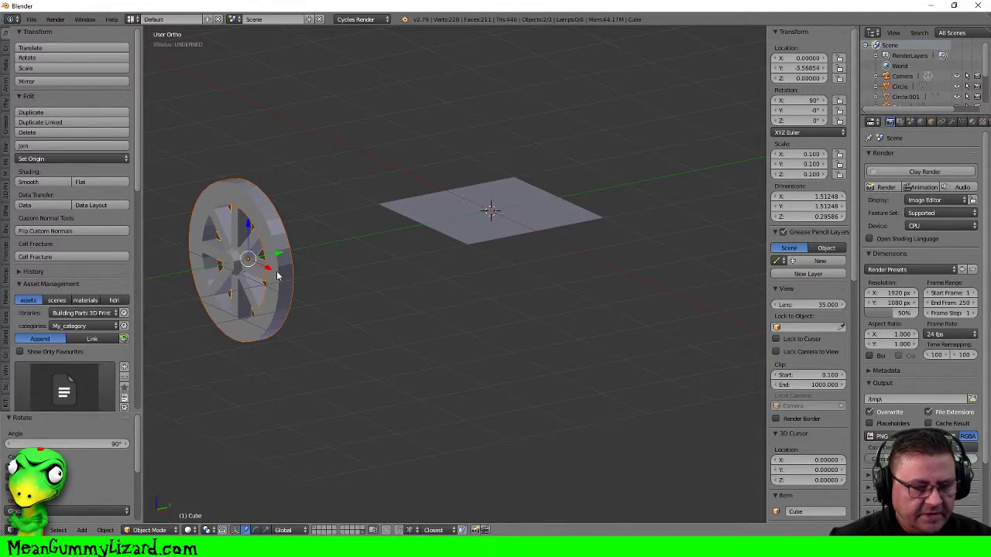
Move the upright wheel 2.309 along Y toward the plane, and compare the first layer with the last one
key(g)
key(y)
click(441, 237)
middle_drag(496, 233, 425, 233)
scroll(519, 233, down, 9)
middle_drag(510, 237, 548, 242)
click(315, 530)
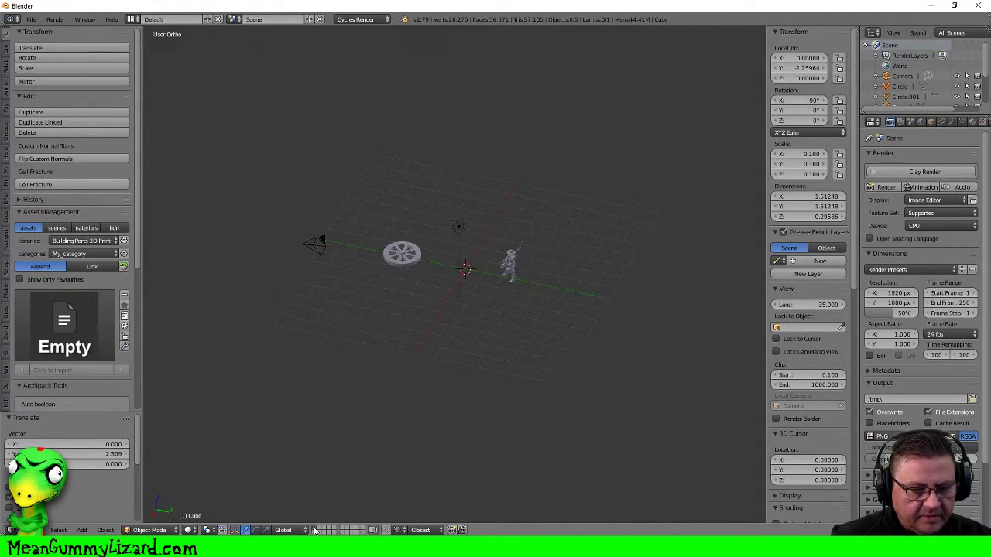
click(359, 532)
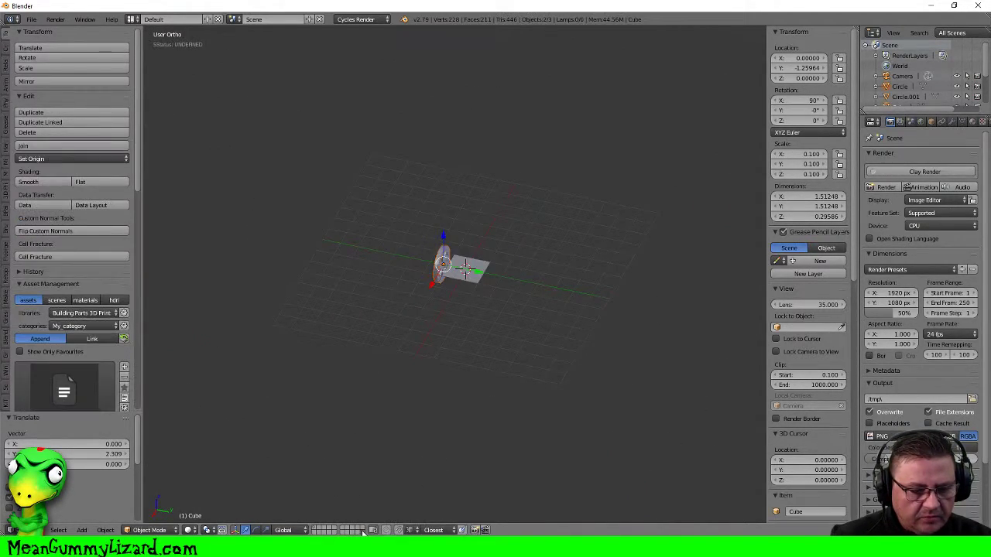
Undo the rotation and Y move of the wheel on the last layer, back to the newly added plane
key(ctrl+z)
key(ctrl+z)
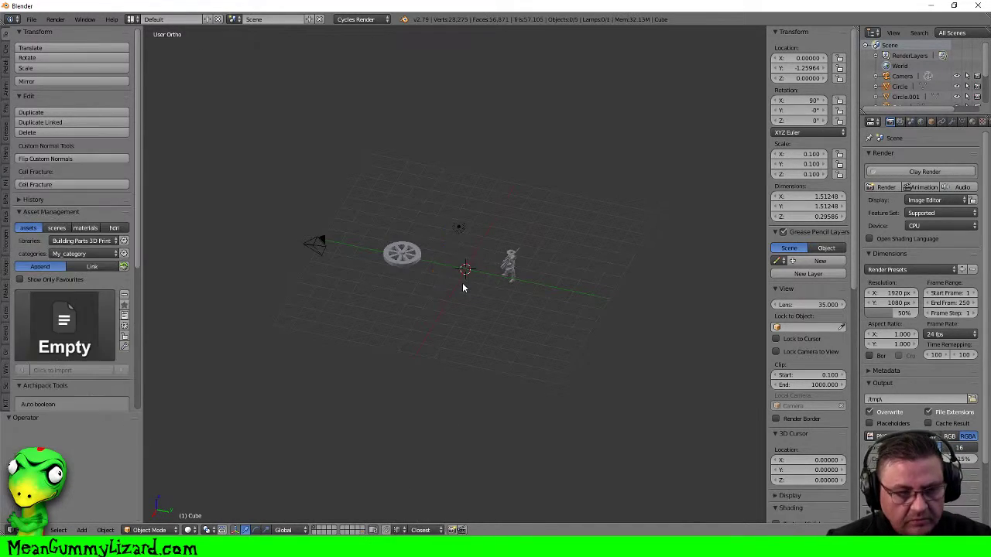
right_click(462, 282)
right_click(438, 273)
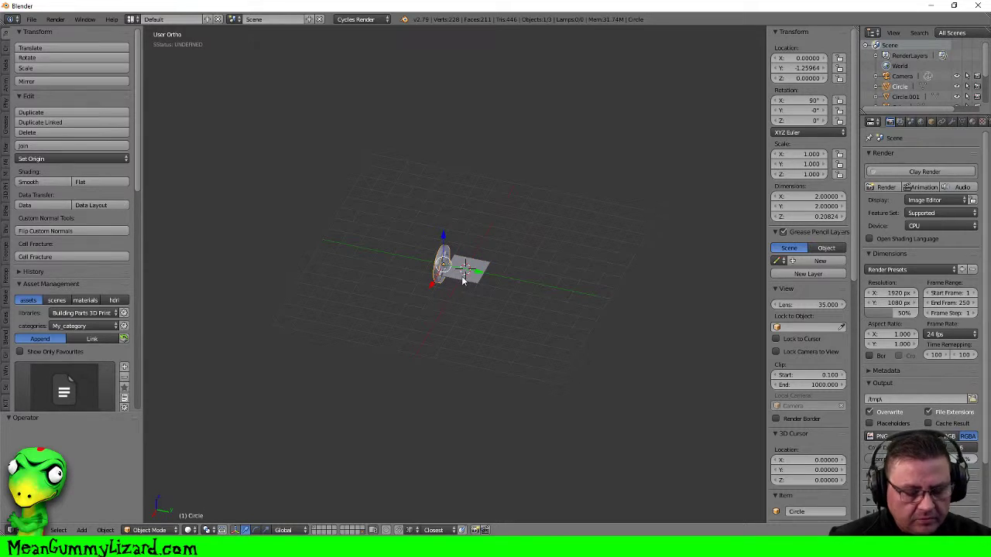
right_click(464, 285)
key(ctrl+z)
key(ctrl+z)
key(ctrl+z)
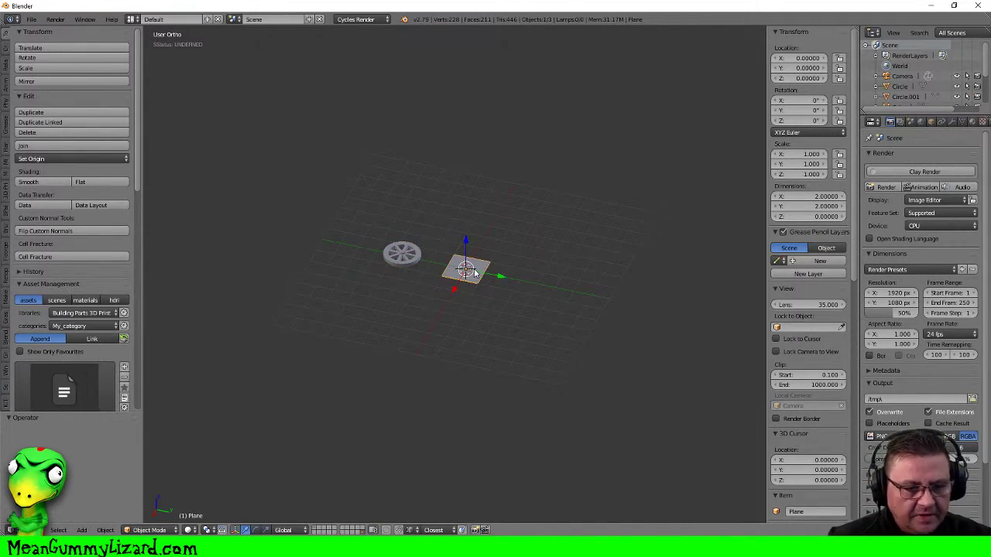
Move the plane to the first layer and show that layer
key(m)
key(1)
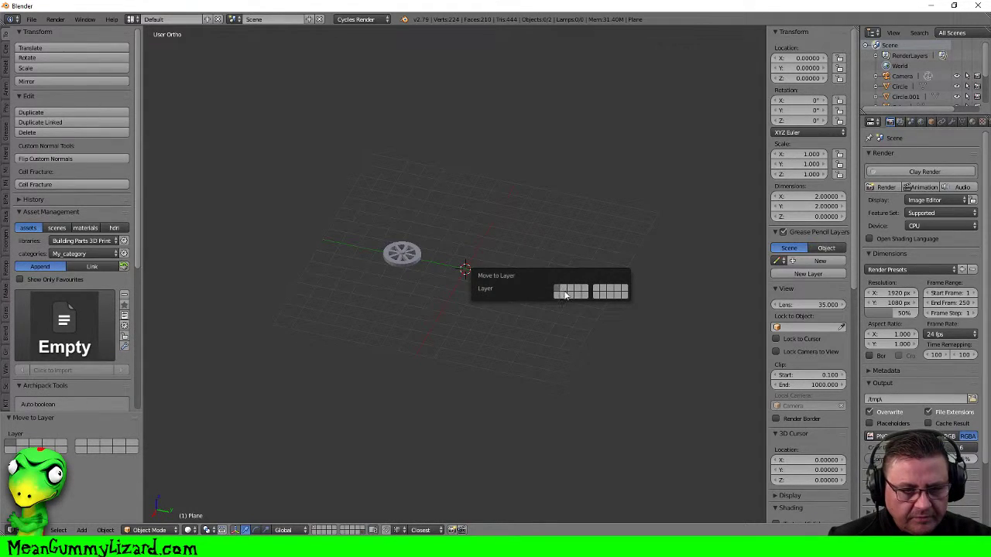
click(315, 529)
Select both parts of the wheel copy on the first layer and stand it upright with a 90° rotation about X
middle_drag(459, 265, 494, 265)
right_click(389, 280)
right_click(408, 280)
key(r)
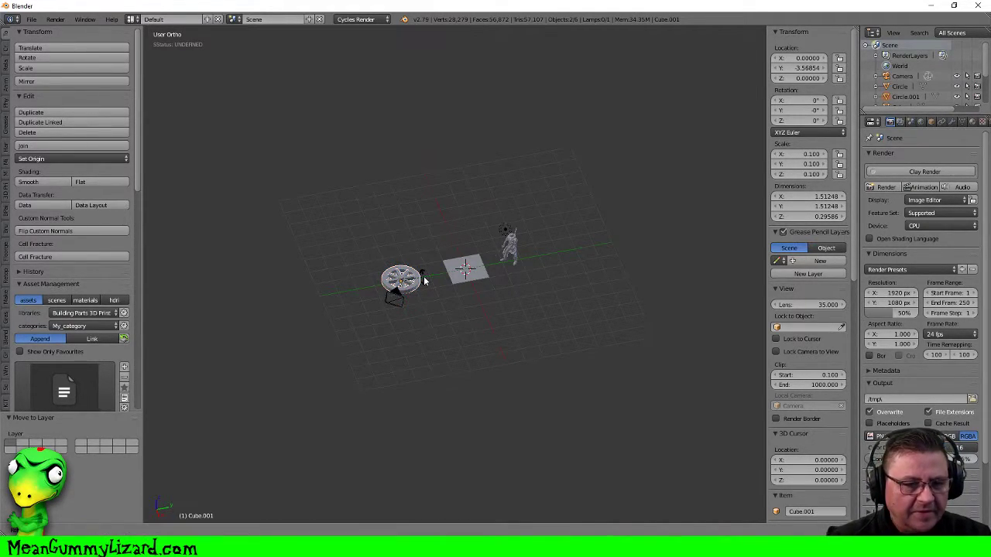
key(Return)
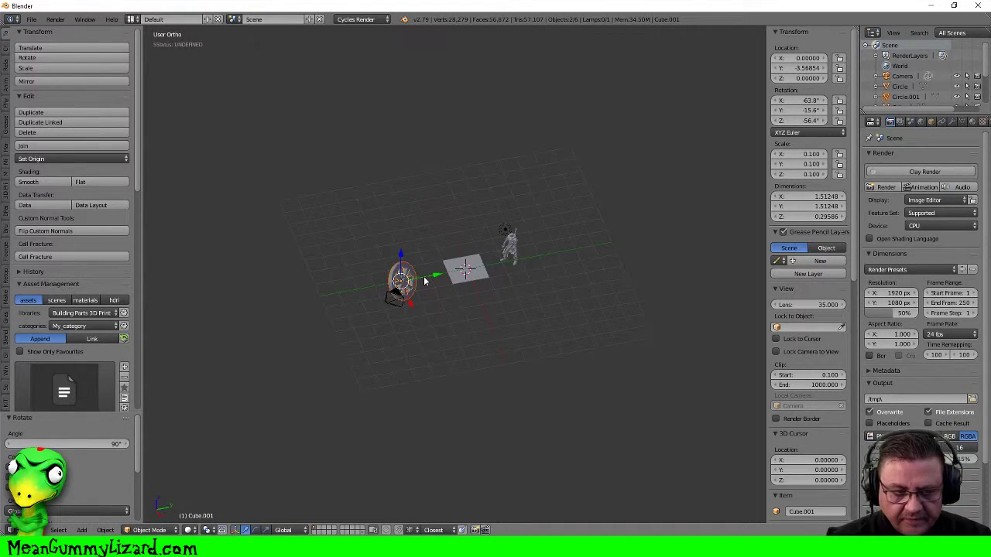
key(x)
key(Escape)
key(alt+r)
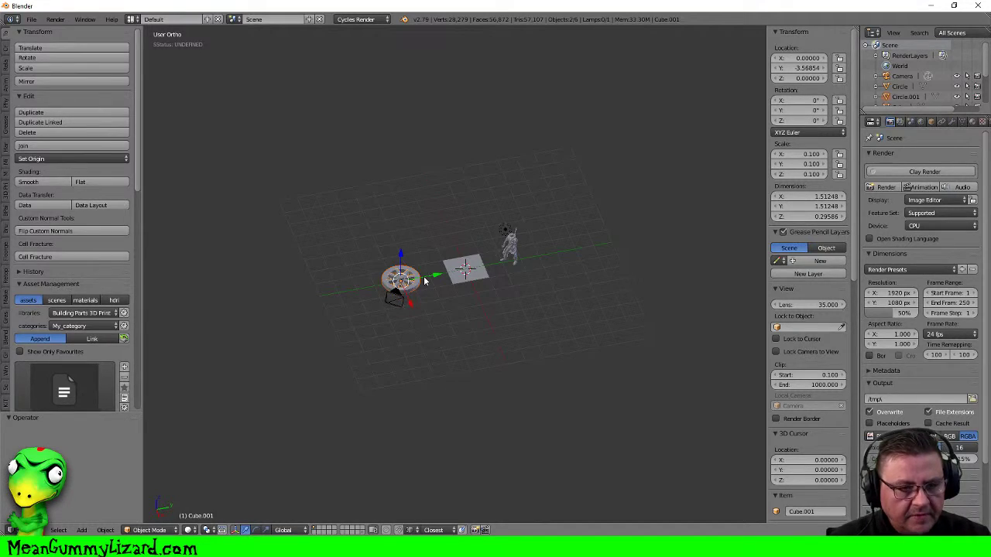
text(rx90)
key(Return)
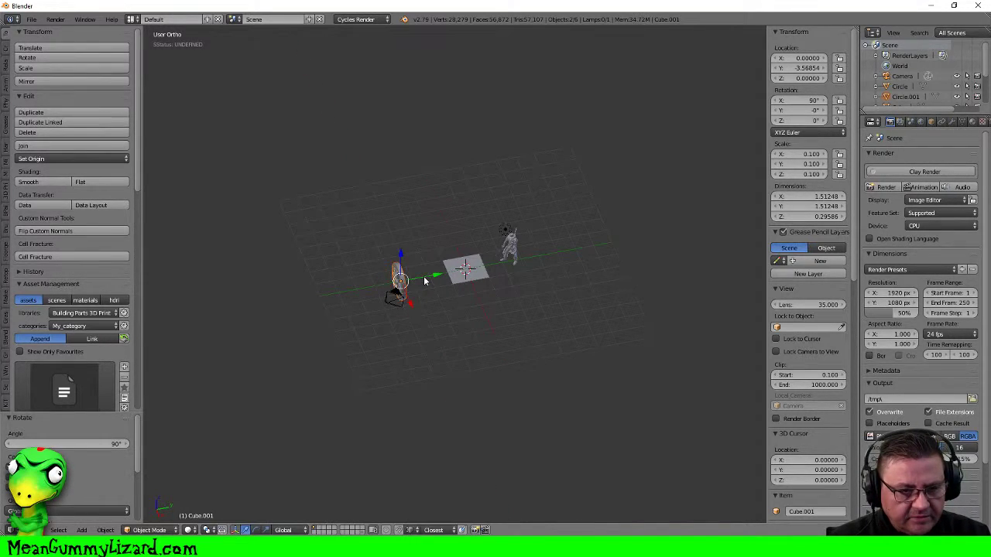
Move the upright wheel copy 2.430 along Y so it sits beside the plane's edge
key(g)
key(y)
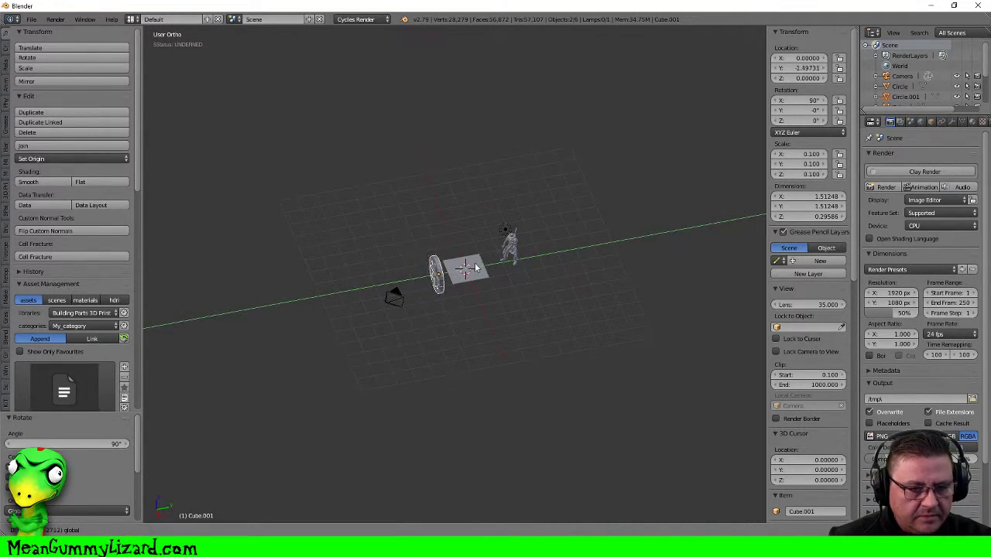
click(478, 265)
Select the plane and stretch it along X by a factor of 1.595
middle_drag(479, 266, 529, 217)
scroll(484, 299, up, 6)
right_click(529, 217)
middle_drag(571, 152, 524, 169)
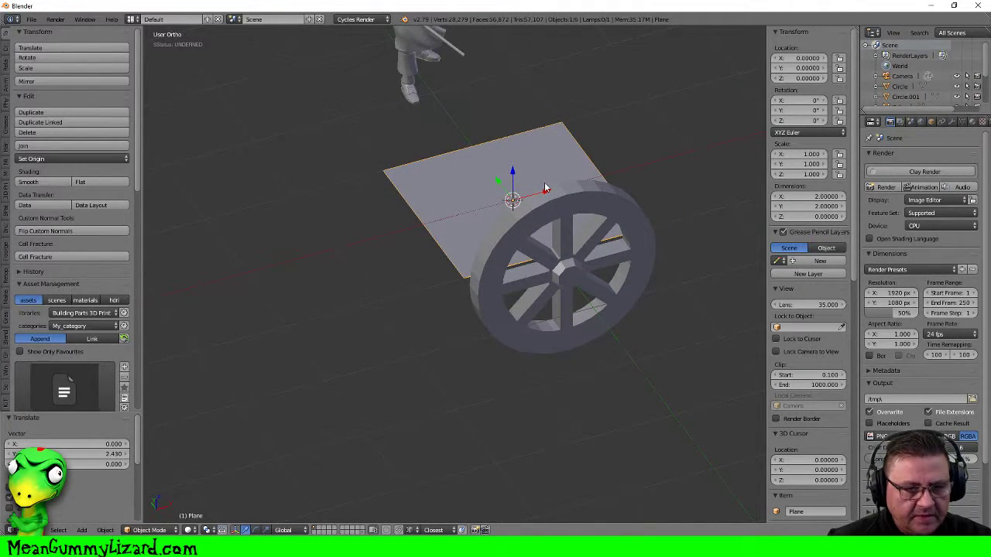
key(s)
key(x)
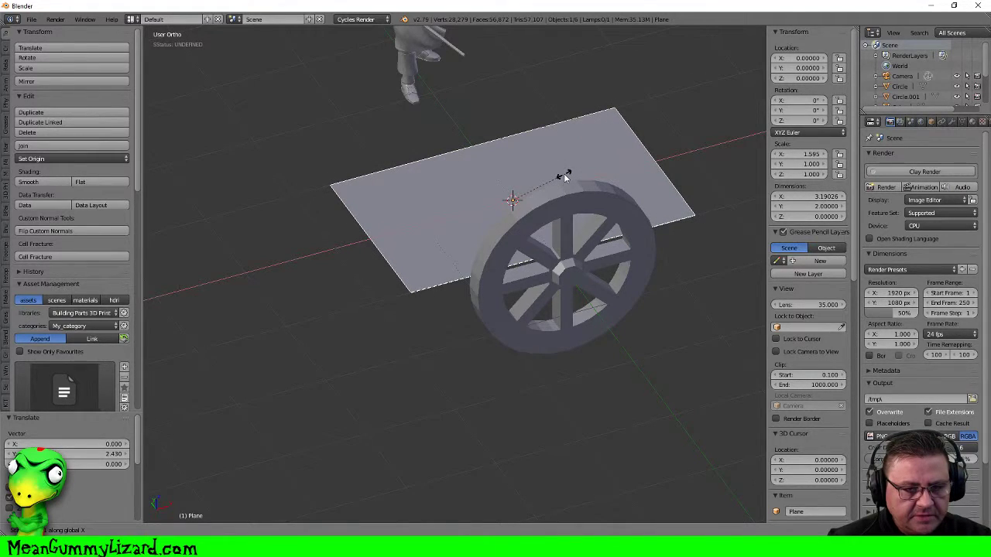
click(563, 175)
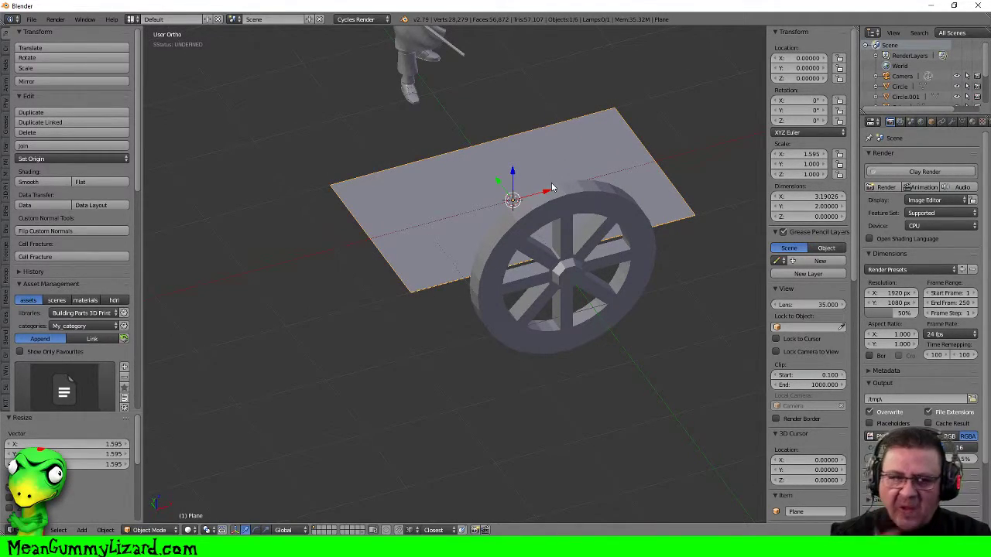
middle_drag(552, 187, 650, 164)
right_click(629, 188)
right_click(655, 193)
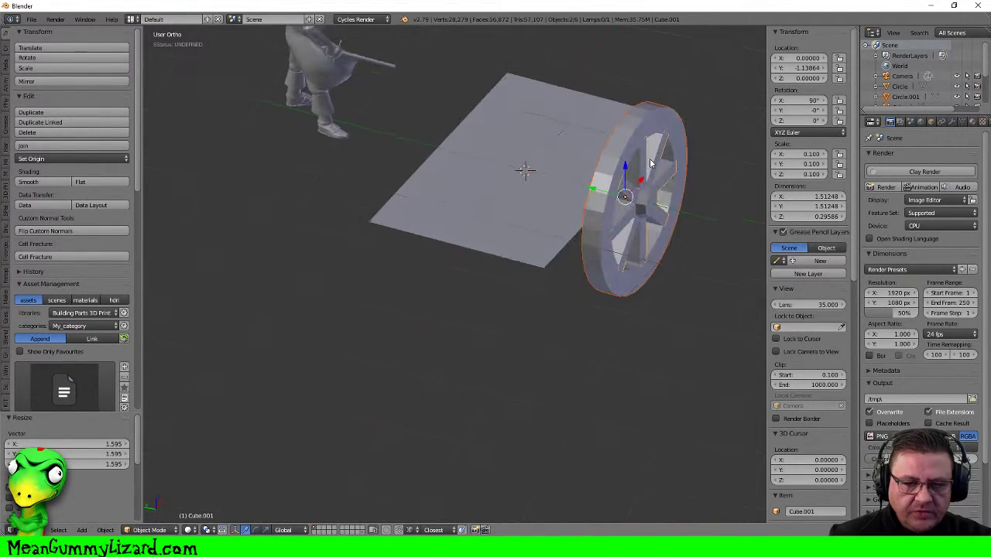
scroll(593, 161, down, 3)
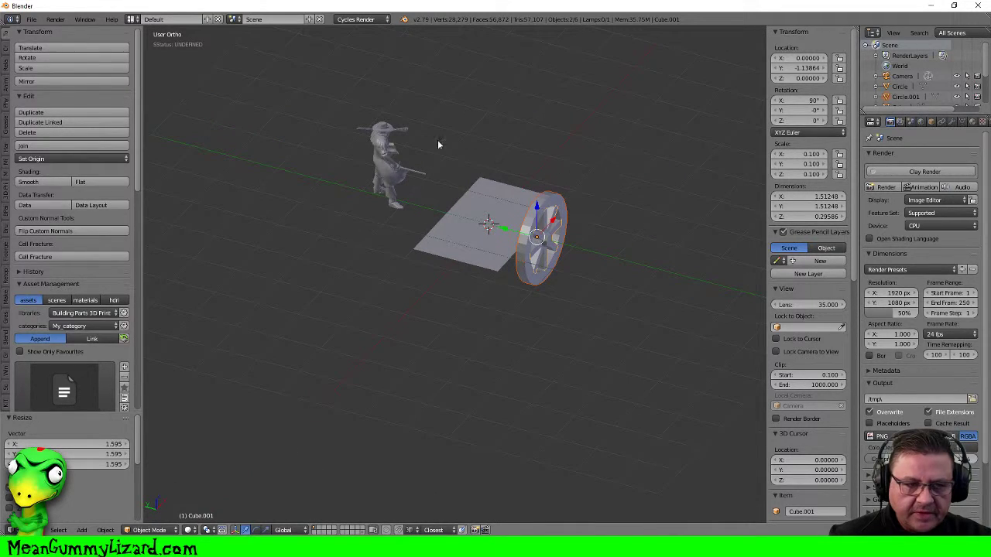
Append the object Coffin_1_closed from carriage.blend in the Carriage folder of Gothic Cementery
click(31, 19)
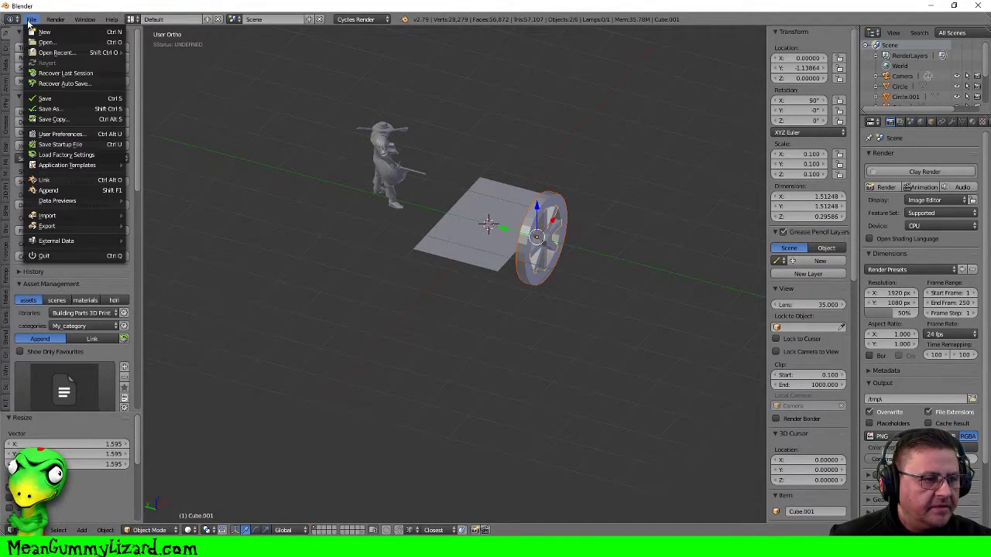
click(92, 192)
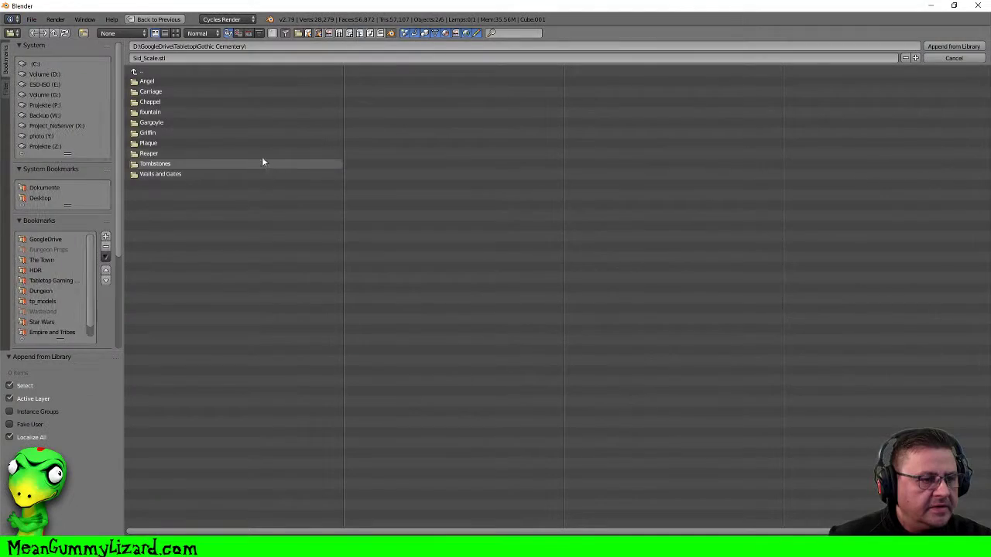
click(172, 91)
double_click(163, 112)
double_click(155, 159)
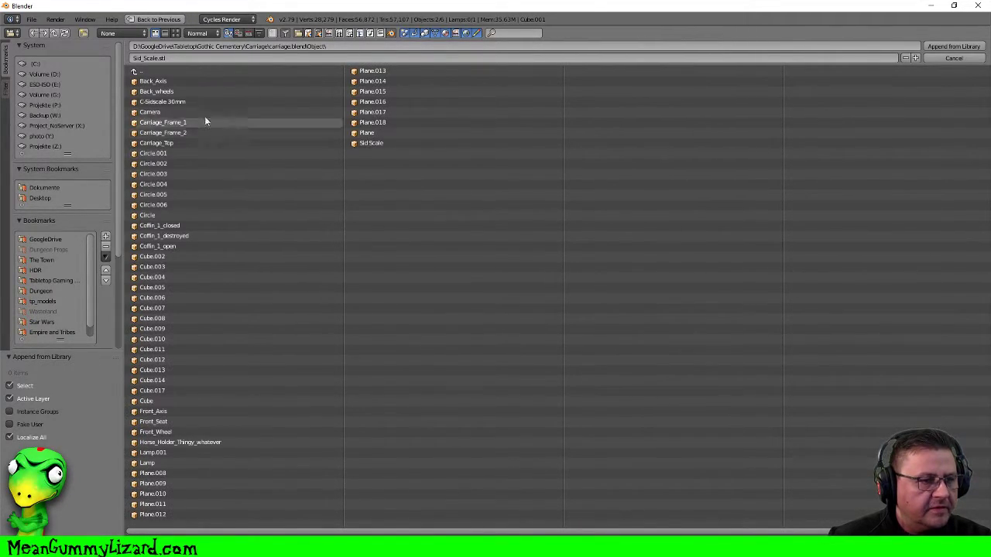
click(167, 225)
click(942, 48)
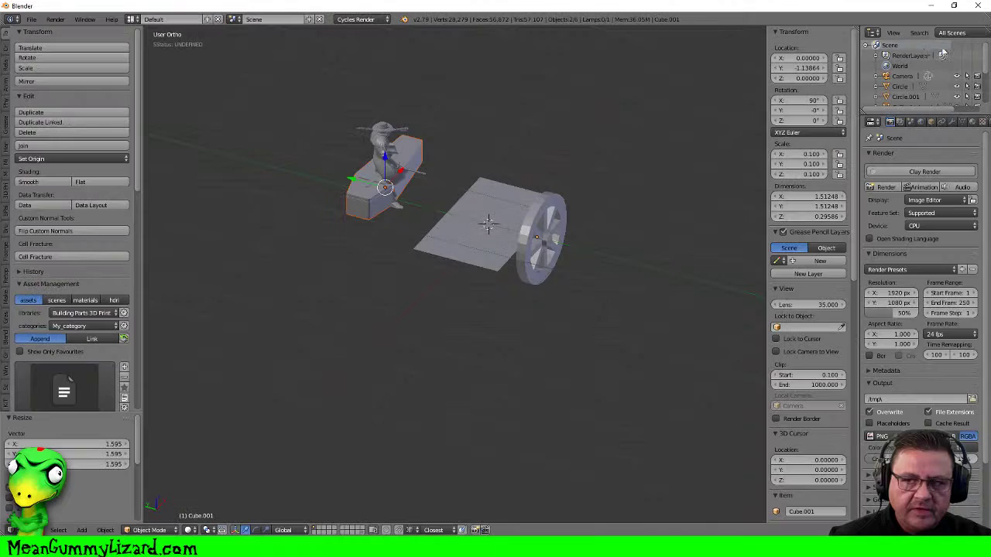
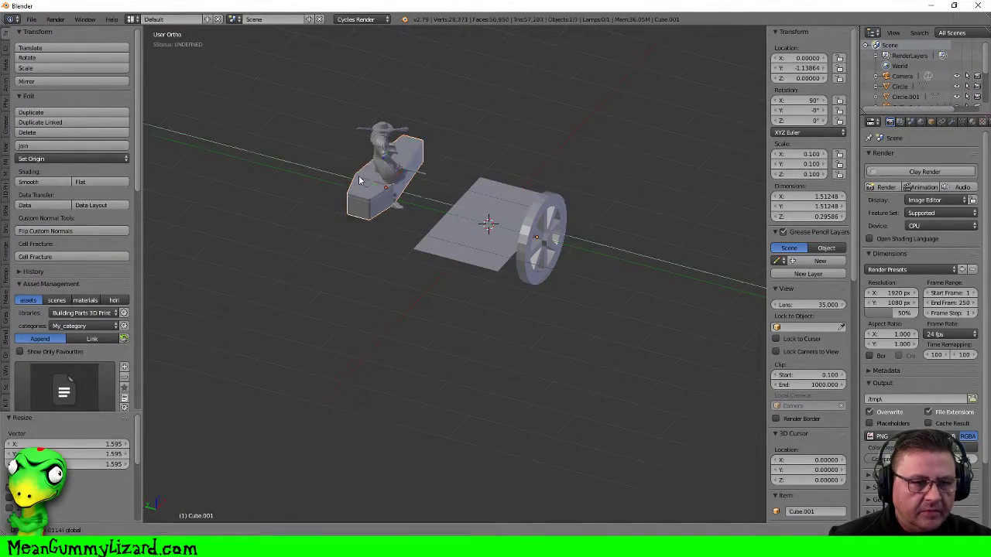
Move the coffin -2.504 along Y and -0.308 along X so it rests over the plane
drag(356, 179, 447, 215)
middle_drag(447, 215, 519, 221)
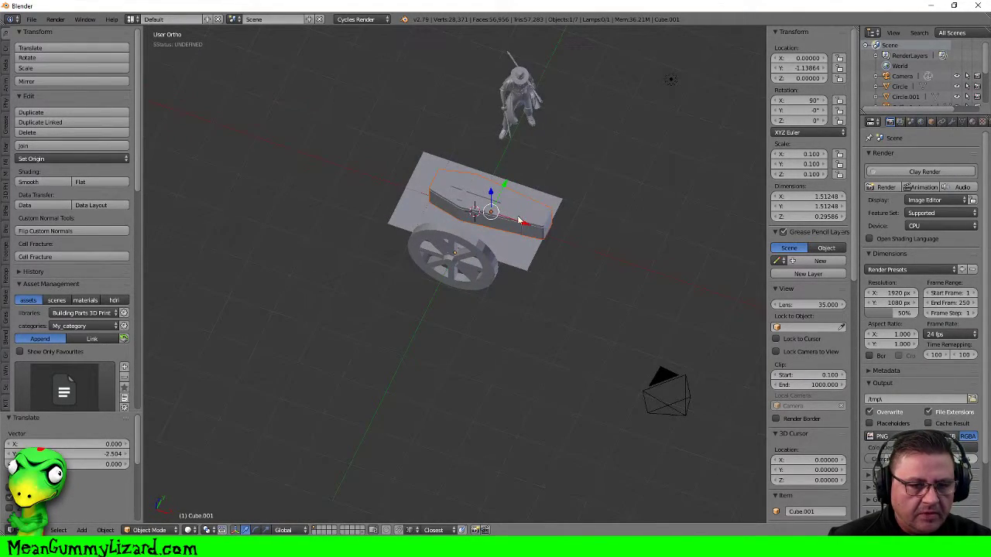
drag(525, 227, 568, 212)
Select the plane and narrow it along Y to a scale of 0.686
middle_drag(568, 212, 508, 197)
right_click(509, 198)
key(s)
key(y)
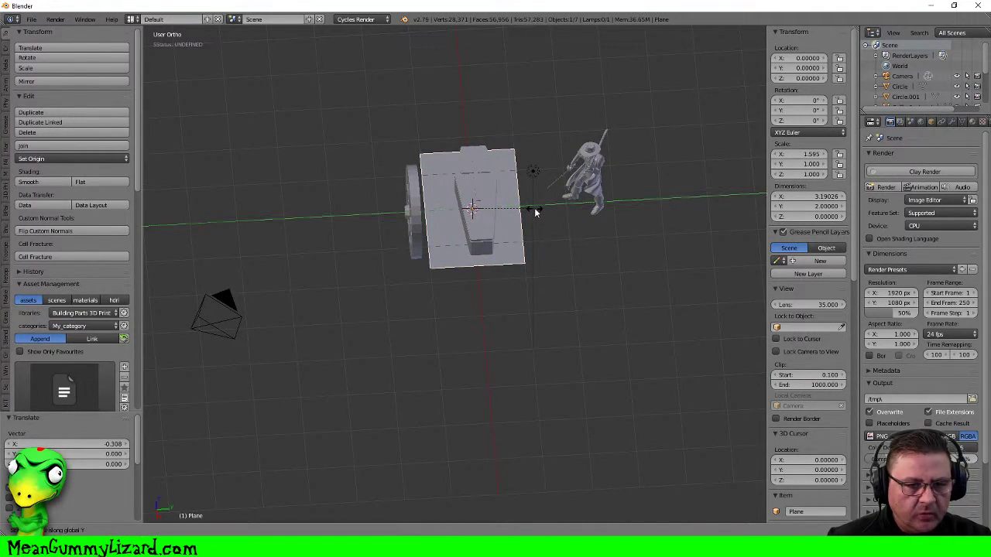
click(515, 209)
Select the coffin and shift it -0.088 along Y to centre it on the narrowed plane
right_click(483, 190)
drag(513, 206, 508, 205)
mouse_move(472, 208)
middle_down()
mouse_move(581, 192)
mouse_move(512, 208)
mouse_move(481, 203)
middle_up()
Select the plane and, in Edit Mode, extrude its face down about 0.180 into a slab
key(KP_1)
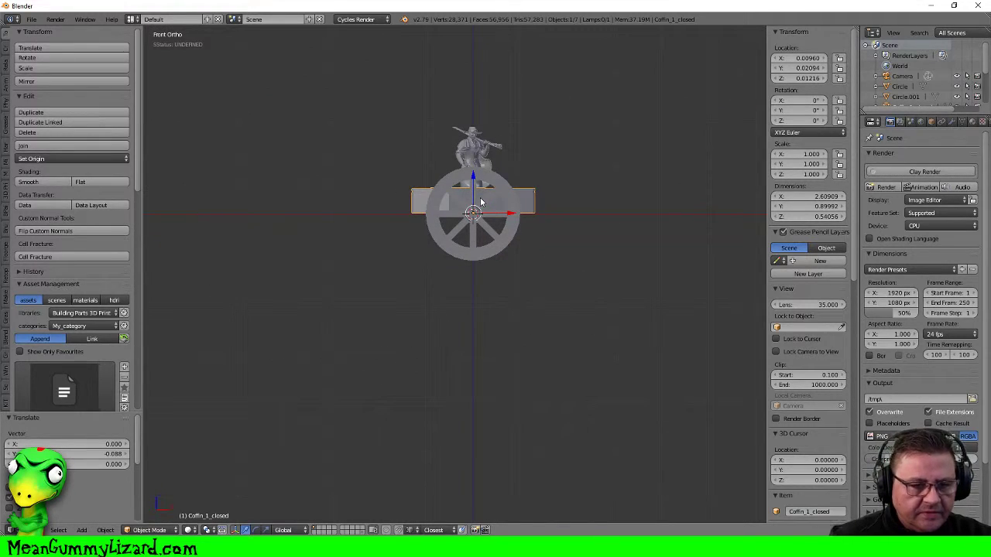
right_click(428, 217)
middle_drag(435, 209, 511, 219)
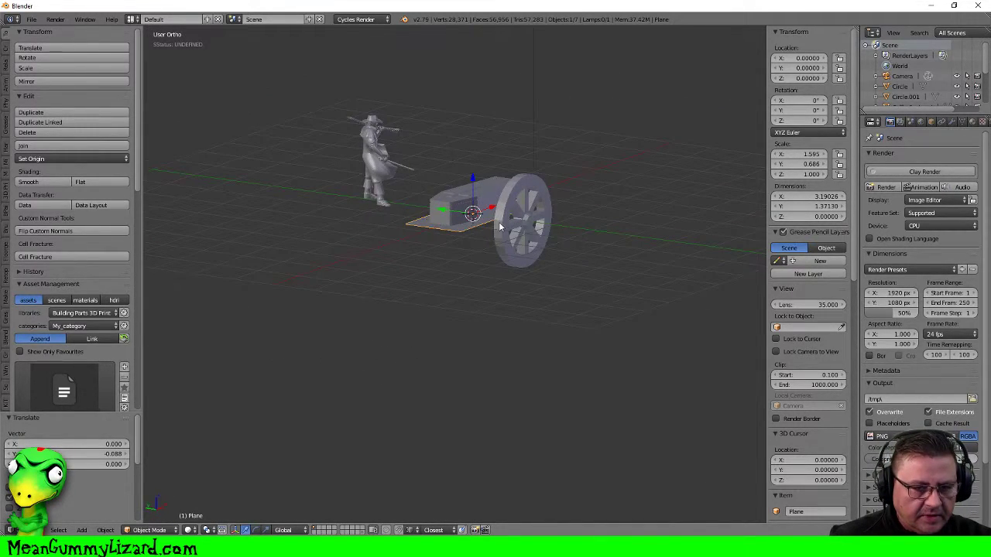
key(Tab)
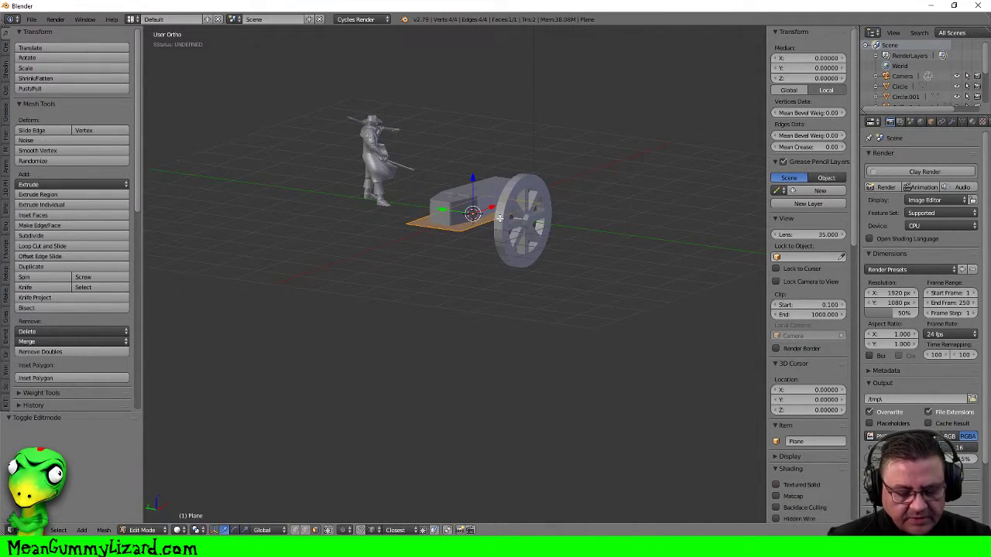
key(e)
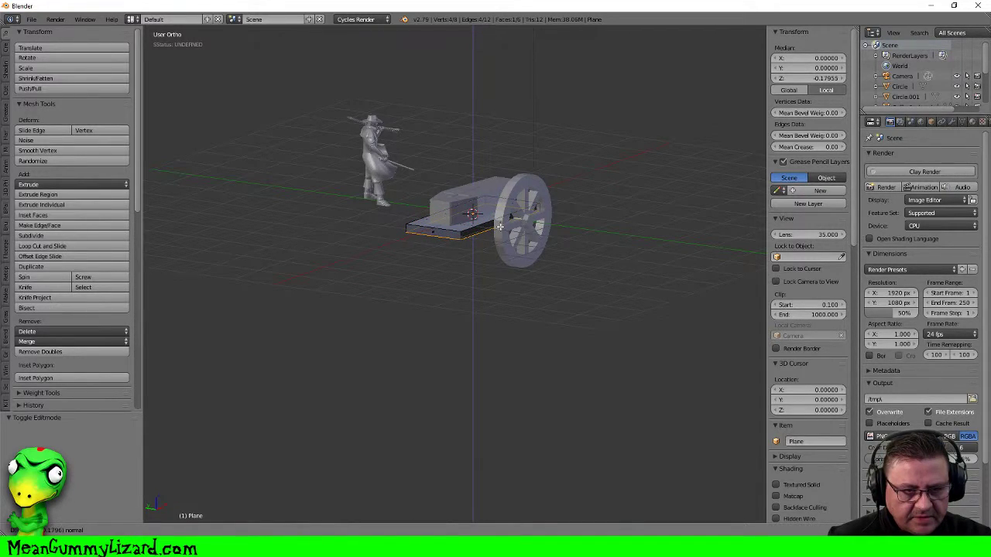
click(500, 226)
Select all of the slab's geometry and recalculate its normals
middle_drag(501, 226, 374, 268)
key(a)
key(ctrl+n)
Add one centred loop cut running lengthwise through the slab and look at it from the top
scroll(503, 259, up, 5)
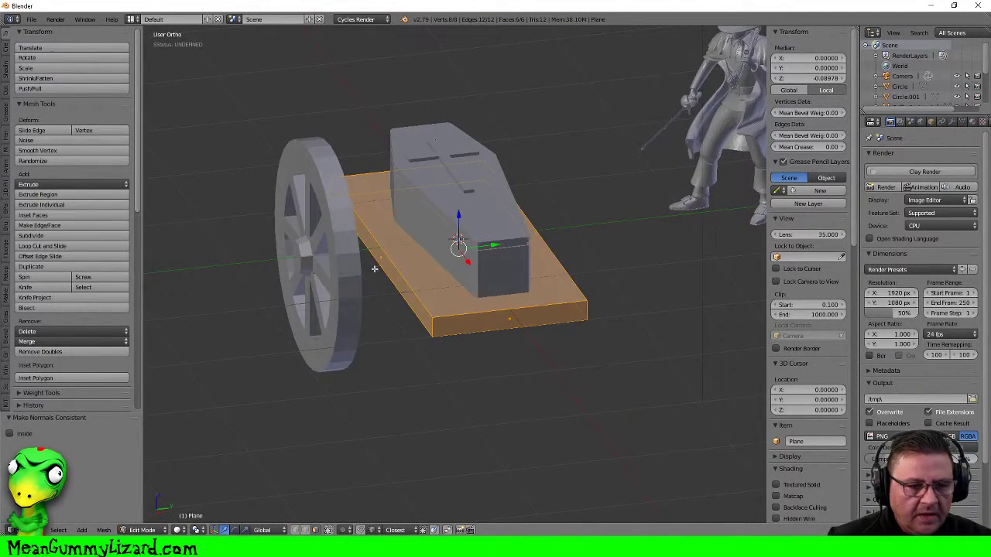
key(ctrl+r)
click(459, 320)
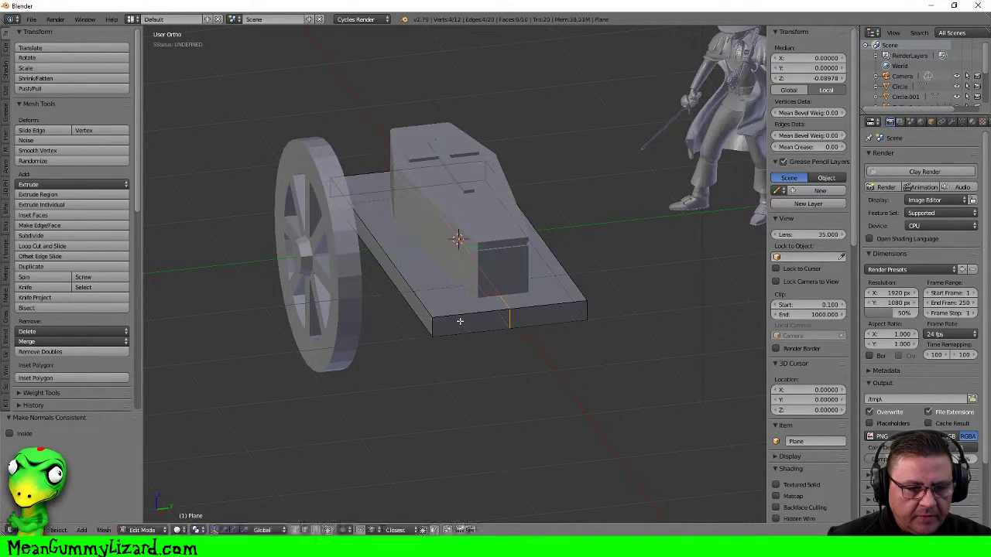
right_click(455, 321)
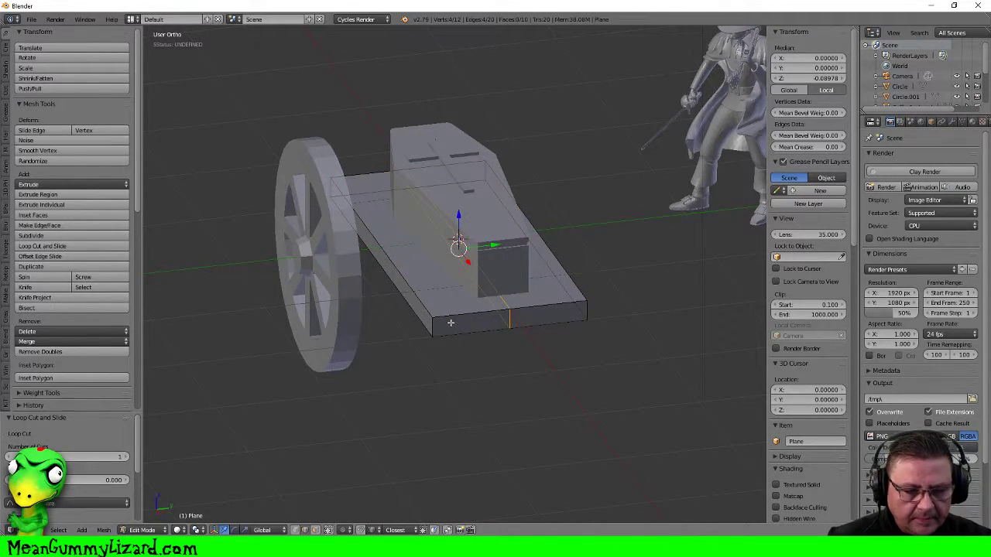
key(KP_7)
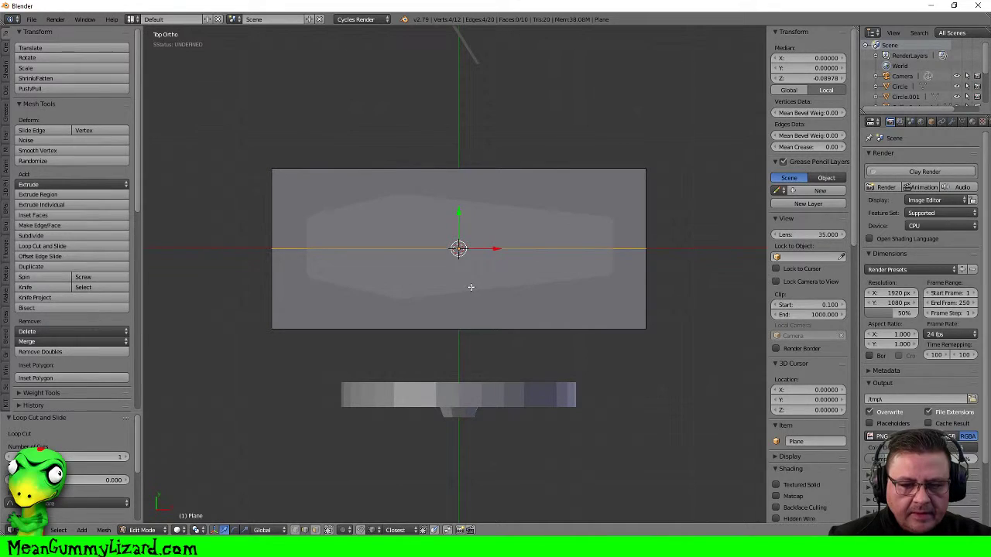
Move the slab's lengthwise cut close to one long side and add a second lengthwise loop cut near the opposite side
drag(458, 210, 459, 252)
key(ctrl+r)
click(638, 264)
click(654, 234)
middle_drag(655, 234, 622, 159)
shift+middle_drag(421, 244, 561, 125)
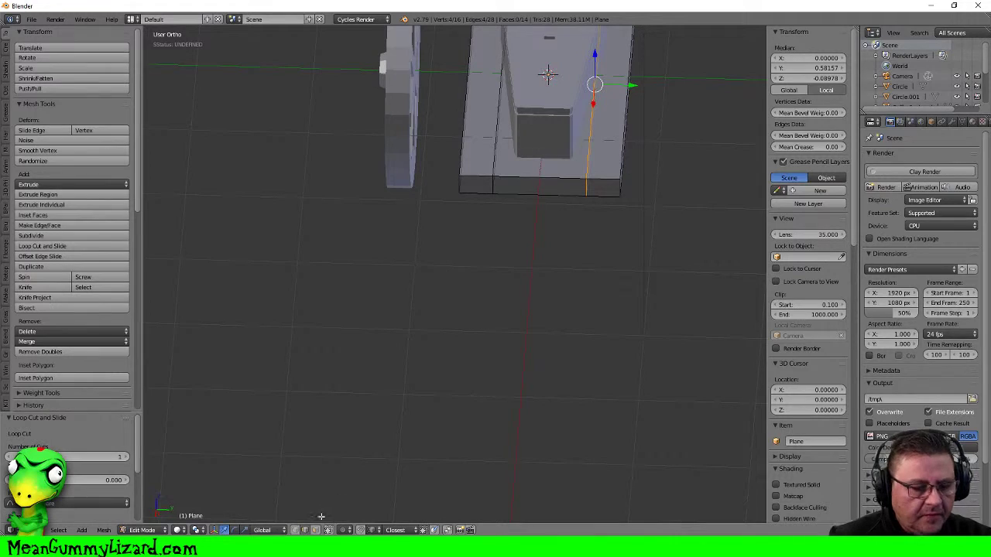
Select the two outer end faces on one short side of the slab and extrude them outwards about 1.170
click(316, 530)
click(473, 187)
shift+click(602, 187)
middle_drag(602, 186, 501, 243)
key(KP_7)
key(e)
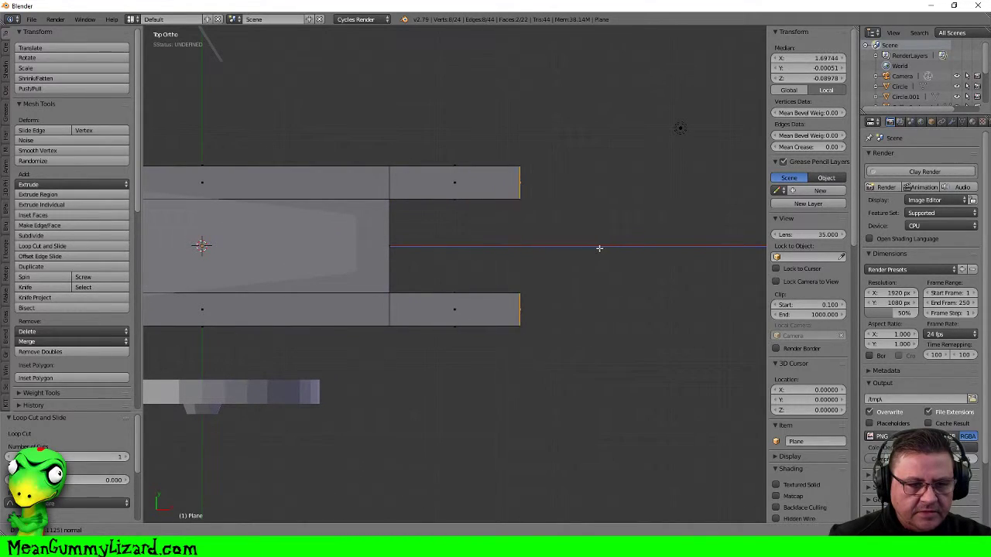
click(604, 246)
scroll(559, 189, down, 5)
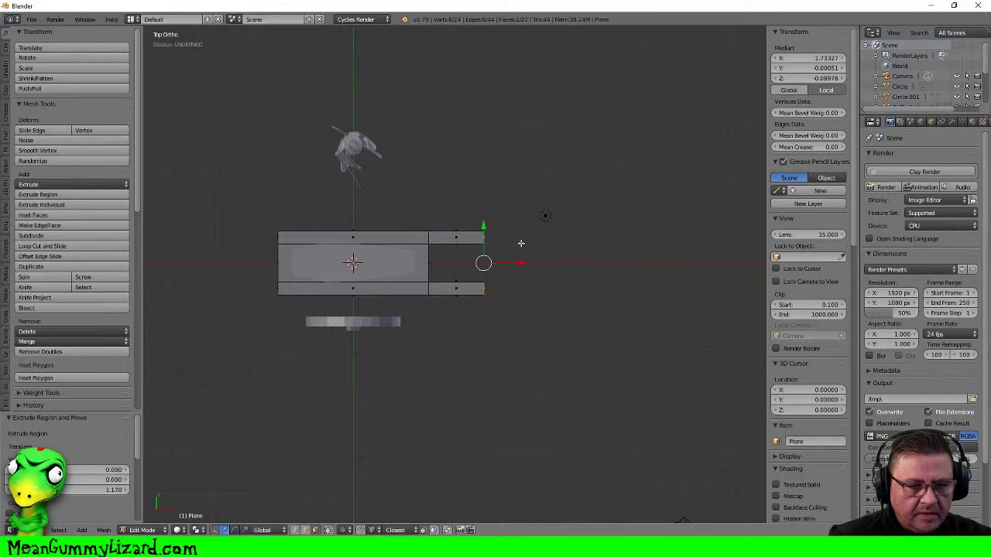
Inset the end faces of both extruded beams by about 0.036
middle_drag(571, 243, 469, 157)
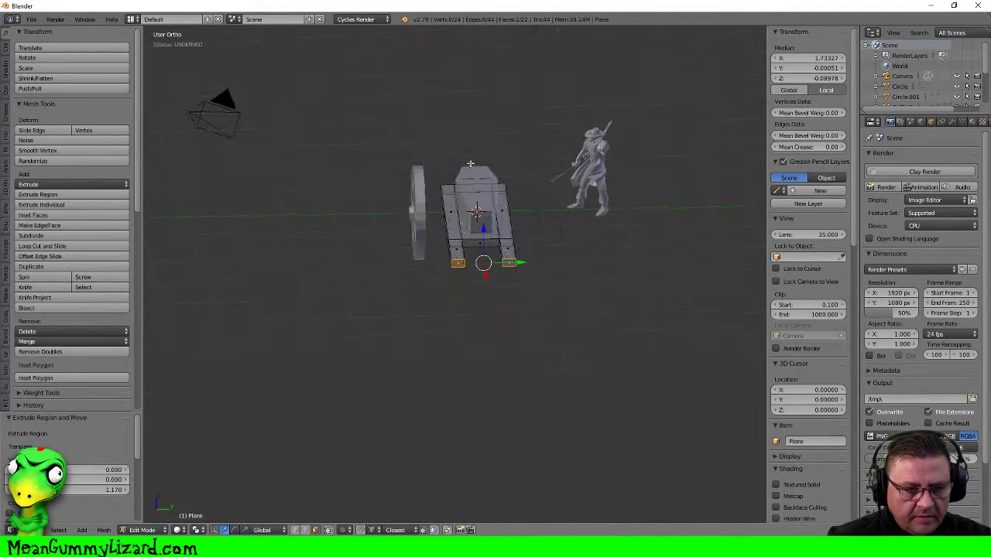
scroll(517, 268, up, 4)
key(i)
click(534, 200)
middle_drag(534, 200, 550, 212)
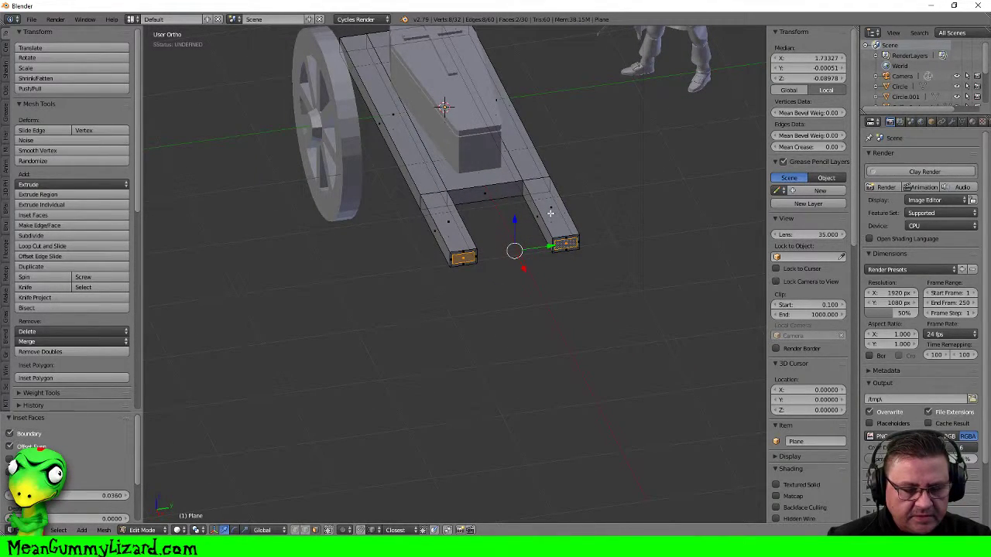
Set the pivot point to Individual Origins and scale the two inset faces to about 0.649
click(202, 530)
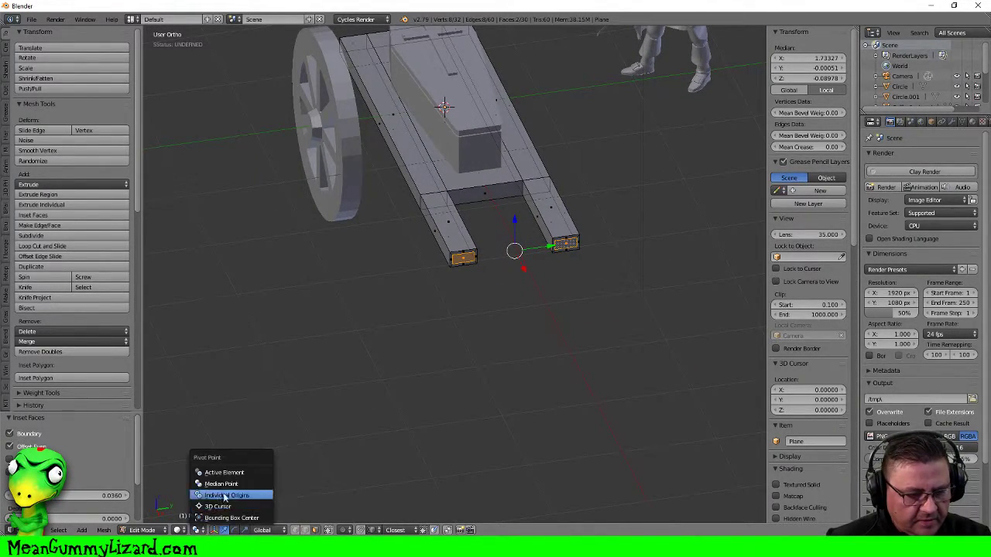
click(224, 498)
key(g)
key(y)
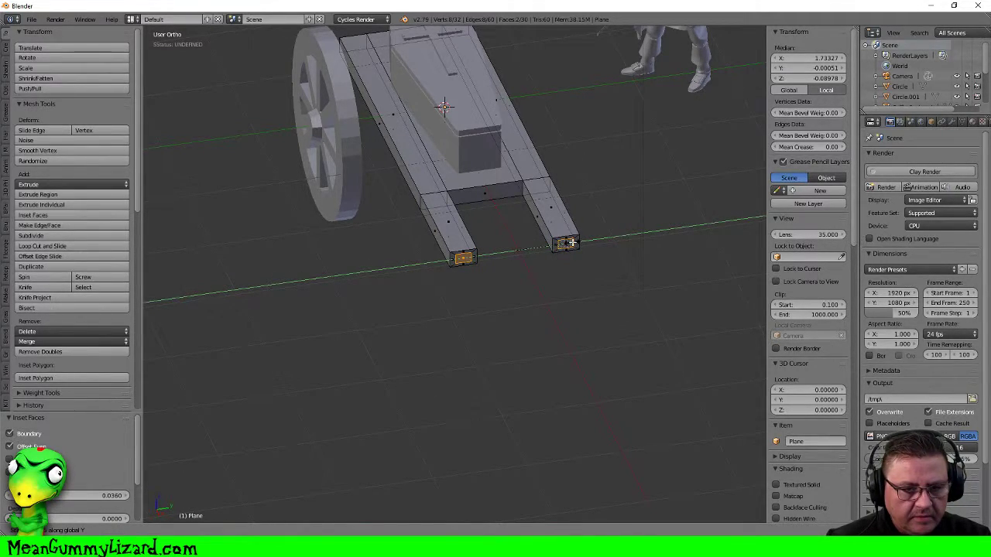
click(568, 243)
Extrude the two reduced end faces about 1.835 to form thin pulling shafts
middle_drag(523, 226, 577, 232)
key(e)
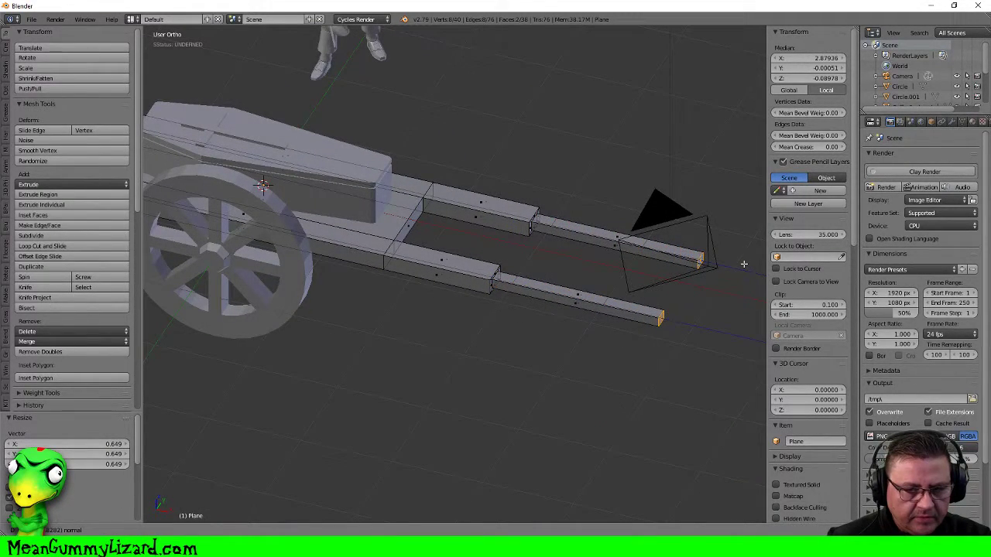
click(743, 264)
scroll(591, 229, down, 3)
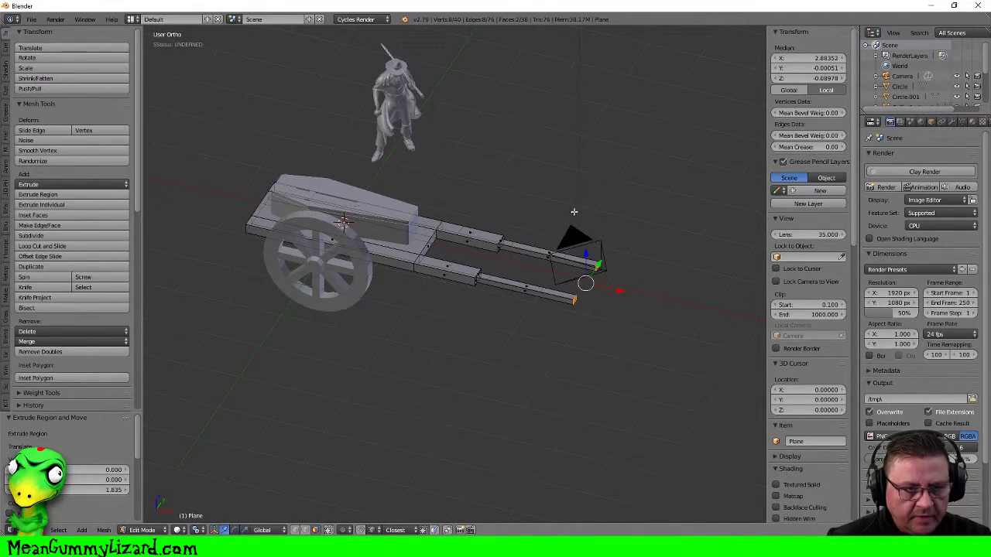
In Object Mode, move the scale figure about 4.349 along X and -2.380 along Y to the shaft ends and check it from the front
key(Tab)
right_click(380, 114)
key(KP_7)
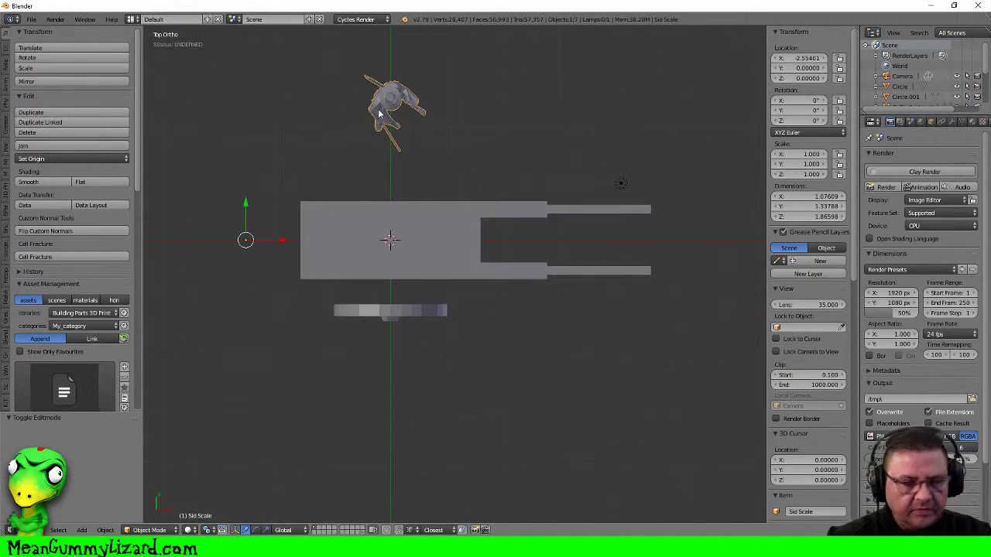
key(g)
click(627, 246)
middle_drag(628, 246, 679, 145)
key(KP_1)
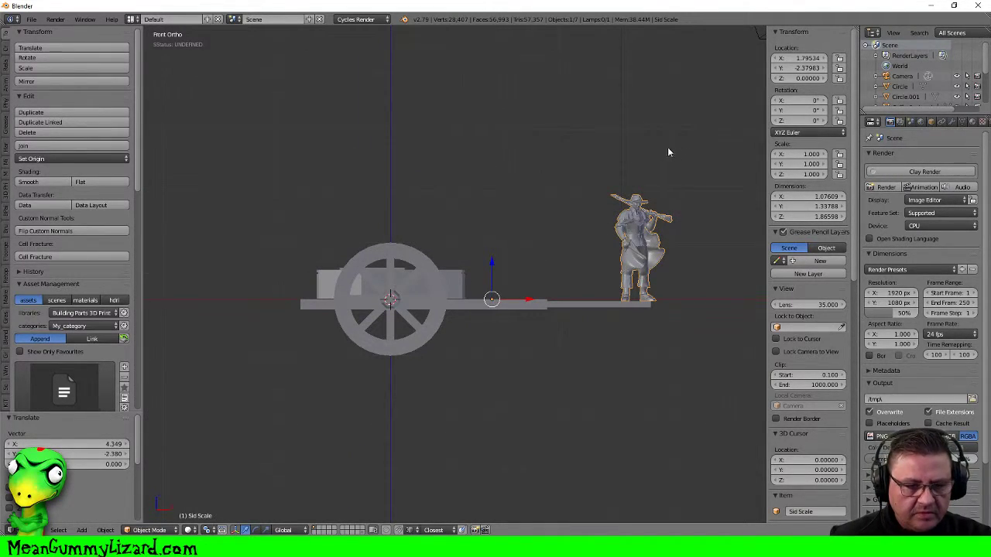
Add the coffin, the carriage bed and the wheel to the selection
shift+right_click(471, 277)
shift+right_click(476, 305)
shift+right_click(437, 323)
key(g)
key(z)
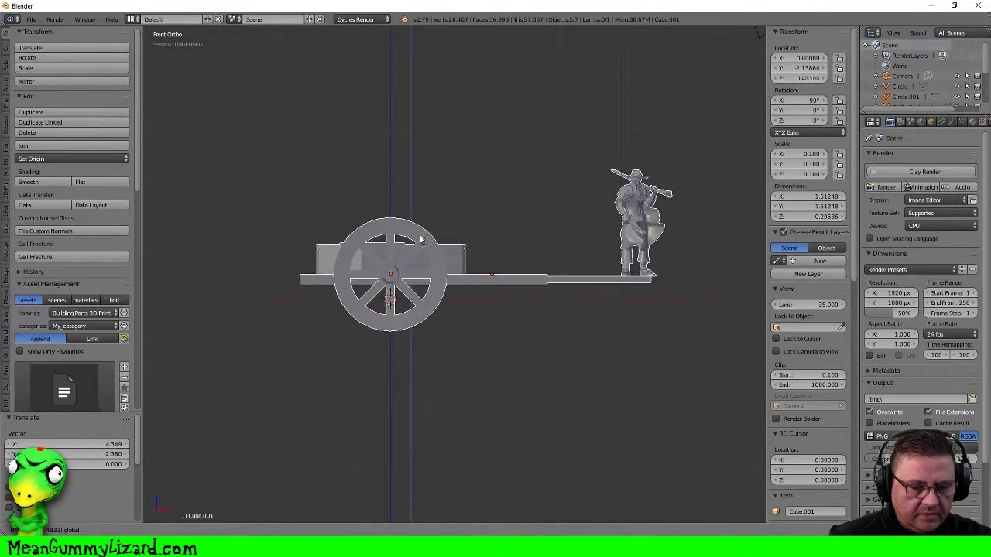
right_click(450, 242)
Deselect the scale figure, raise the coffin, bed and wheel about 1.003 along Z to ground level, and inspect the proportions
shift+right_click(651, 239)
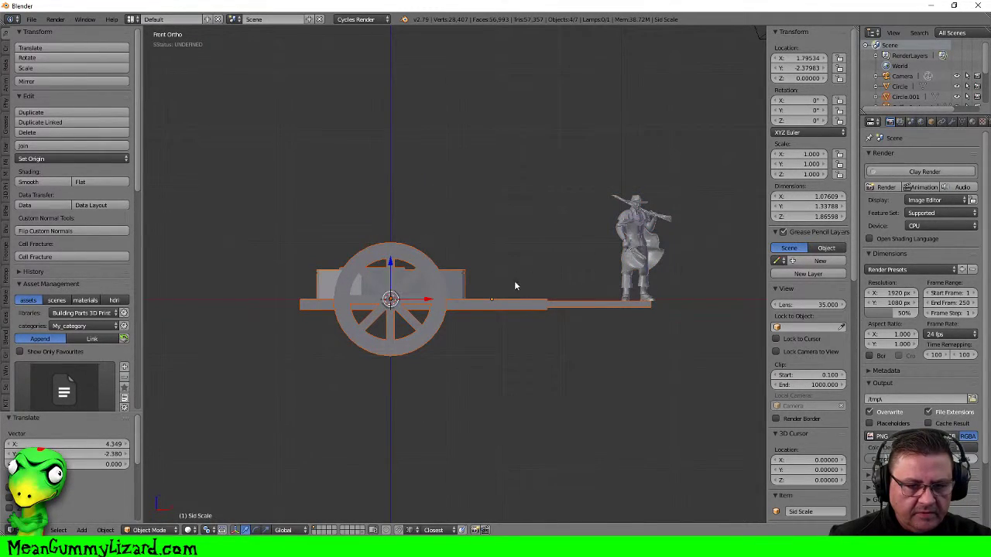
key(g)
key(z)
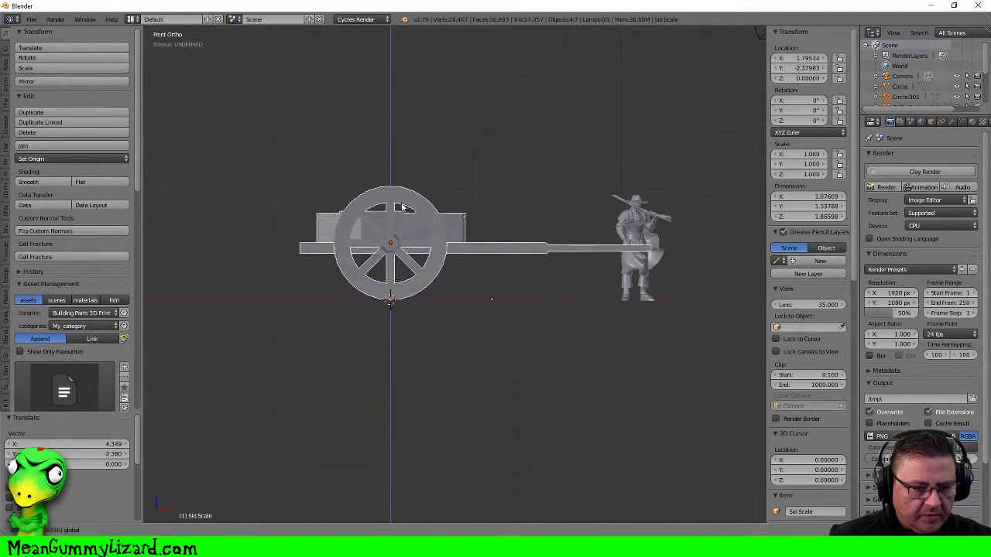
click(402, 205)
middle_drag(402, 205, 544, 219)
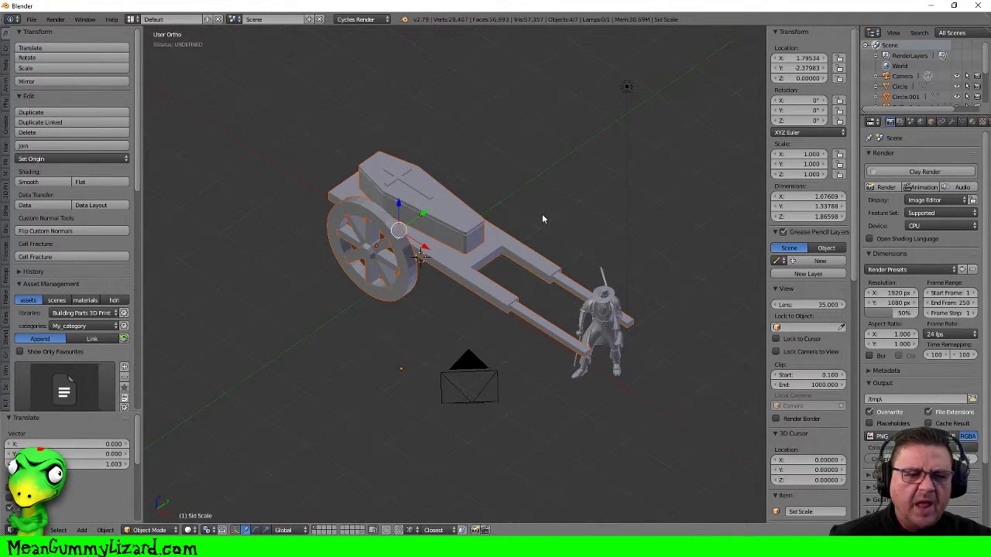
middle_drag(470, 224, 399, 221)
middle_drag(495, 194, 518, 170)
Make the carriage bed the only selected object and open it in Edit Mode
key(Tab)
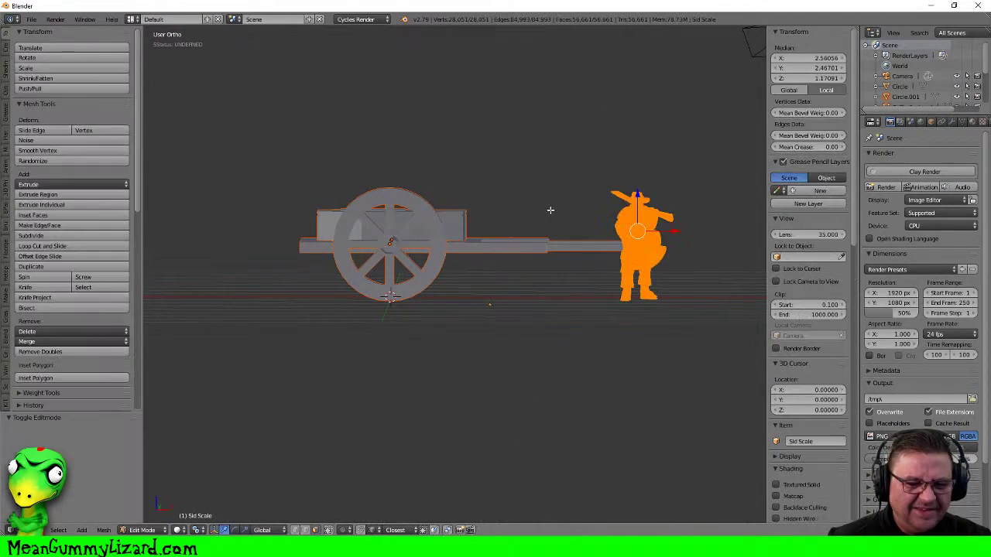
key(Tab)
right_click(535, 246)
key(Tab)
Select only the vertices of the thin shafts, move them -0.857 along X to shorten the thick beams, and return to Object Mode
key(a)
key(b)
drag(506, 213, 680, 283)
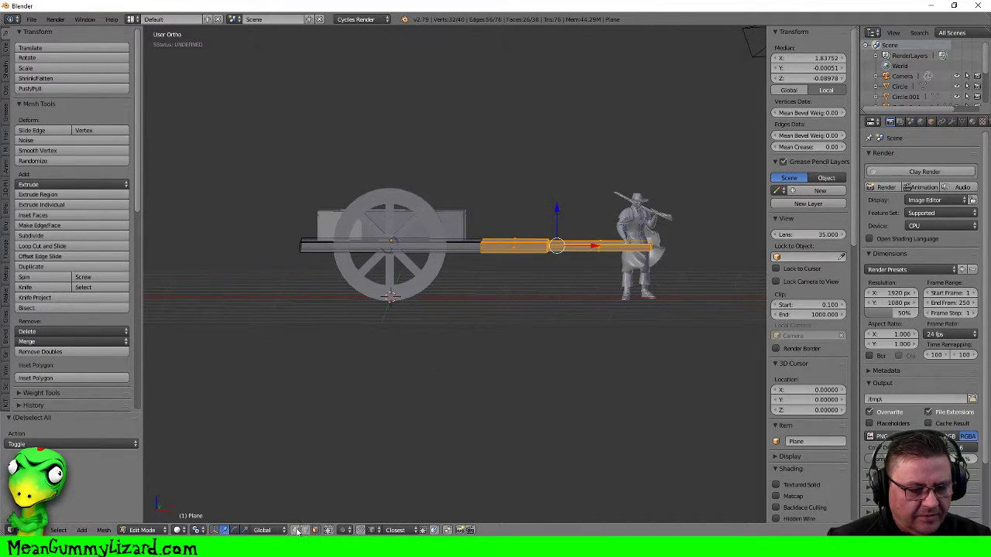
key(a)
key(b)
drag(521, 214, 673, 276)
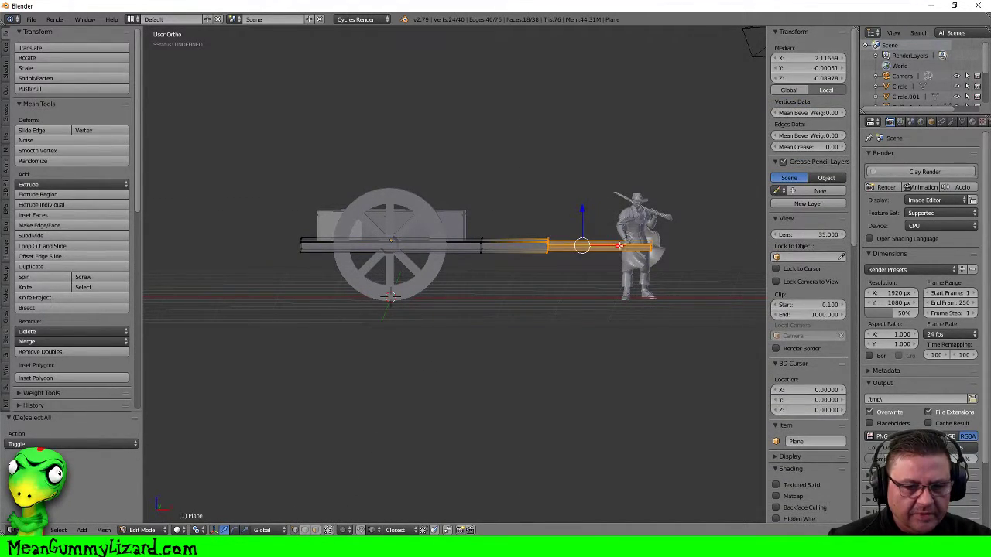
key(g)
key(x)
click(571, 242)
middle_drag(531, 221, 553, 210)
key(KP_1)
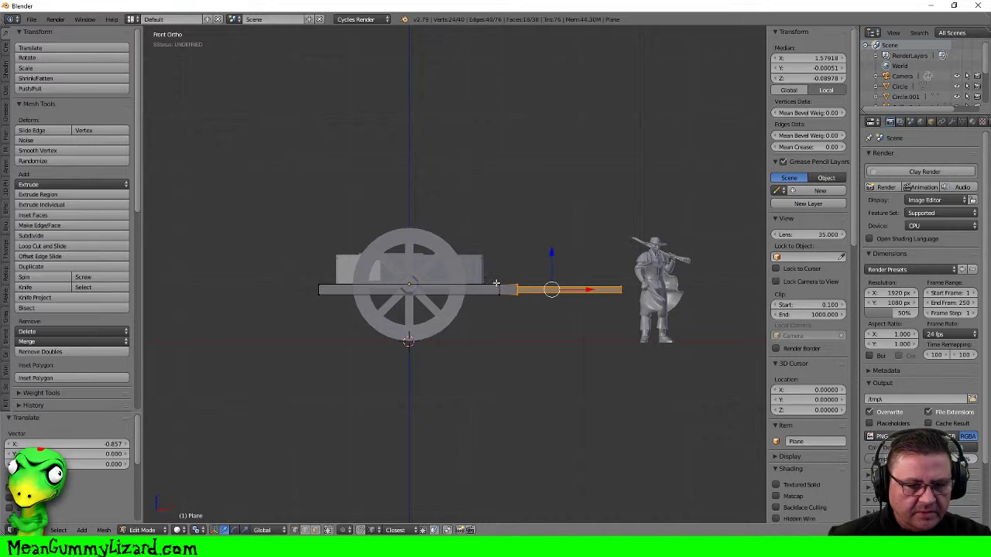
key(Tab)
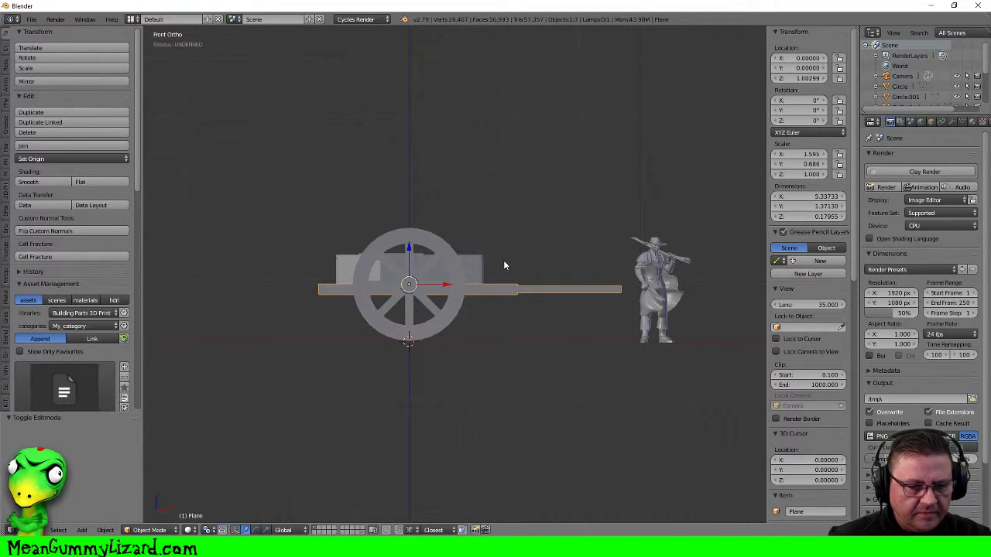
Select the wheel and scale it uniformly to about 0.897 in the front view
mouse_move(464, 252)
middle_down()
mouse_move(485, 248)
mouse_move(452, 252)
middle_up()
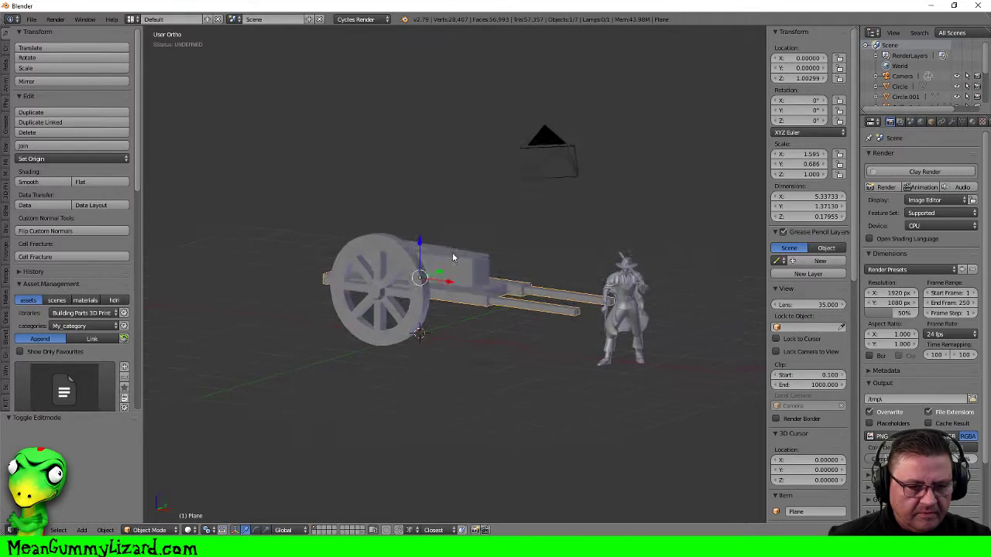
right_click(398, 279)
key(KP_1)
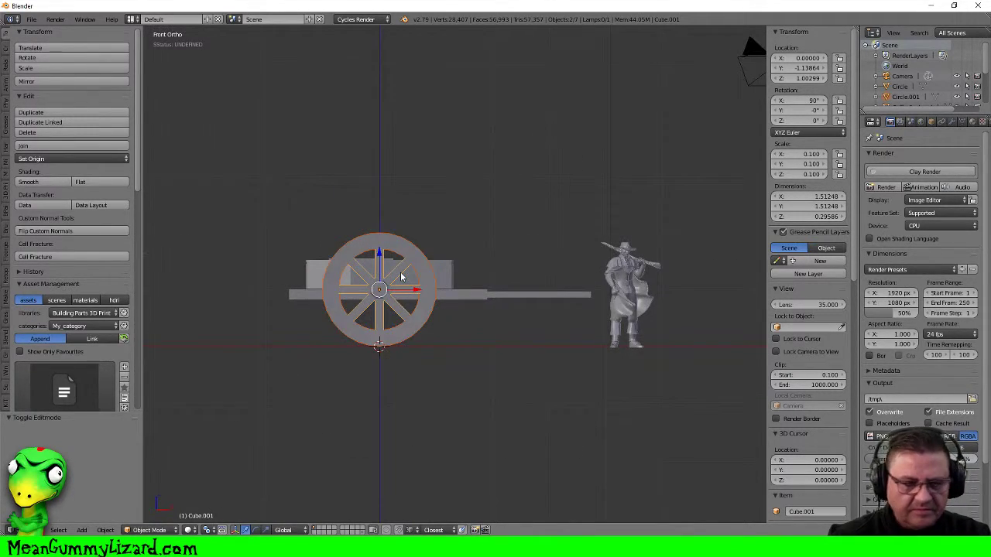
key(s)
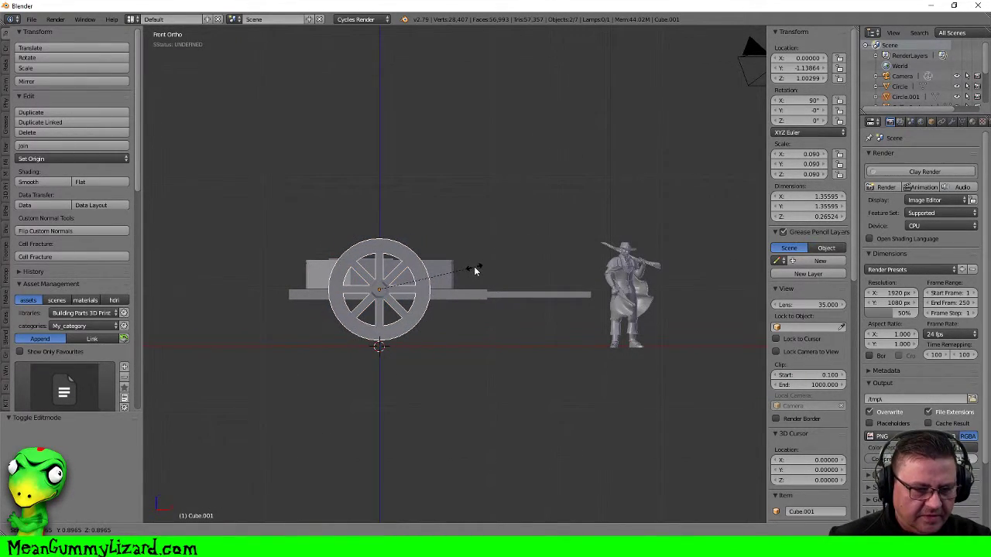
click(474, 267)
Lower the wheel about 0.119 along Z to the ground line and inspect the carriage from several angles
key(g)
key(z)
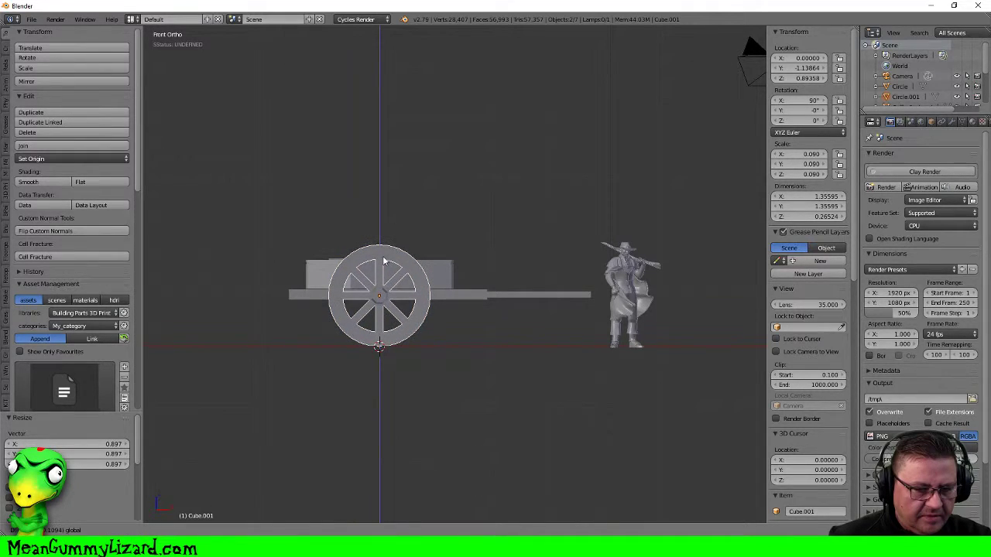
click(384, 262)
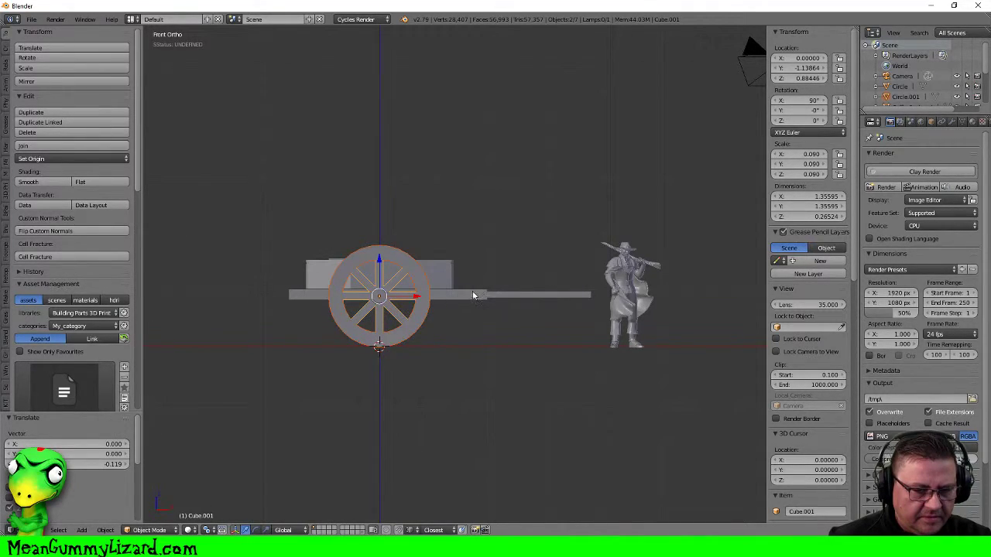
middle_drag(456, 280, 353, 294)
middle_drag(338, 296, 432, 281)
scroll(418, 288, up, 4)
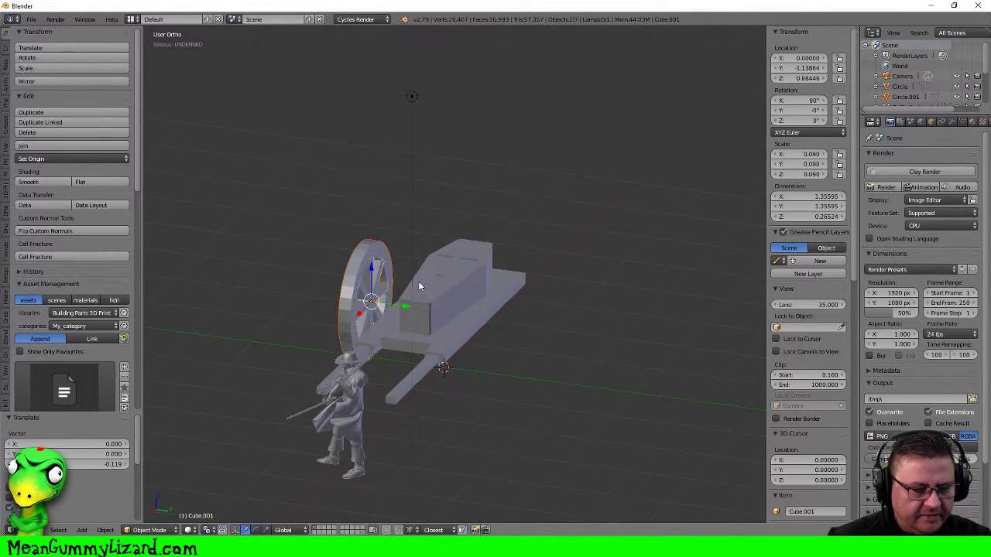
Select the carriage bed in the top view and turn on Ambient Occlusion for the viewport shading
middle_drag(421, 295, 534, 340)
key(KP_7)
key(Tab)
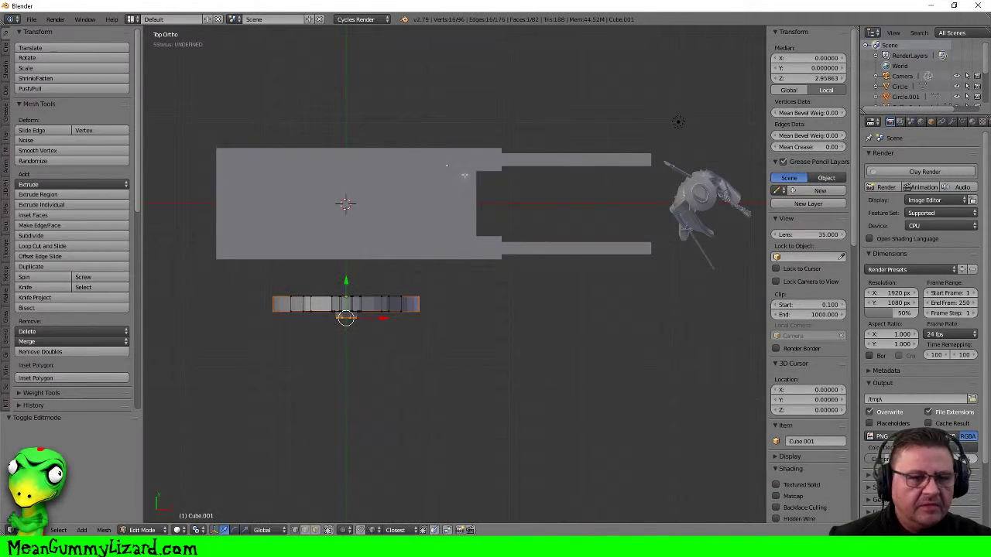
key(Tab)
right_click(479, 161)
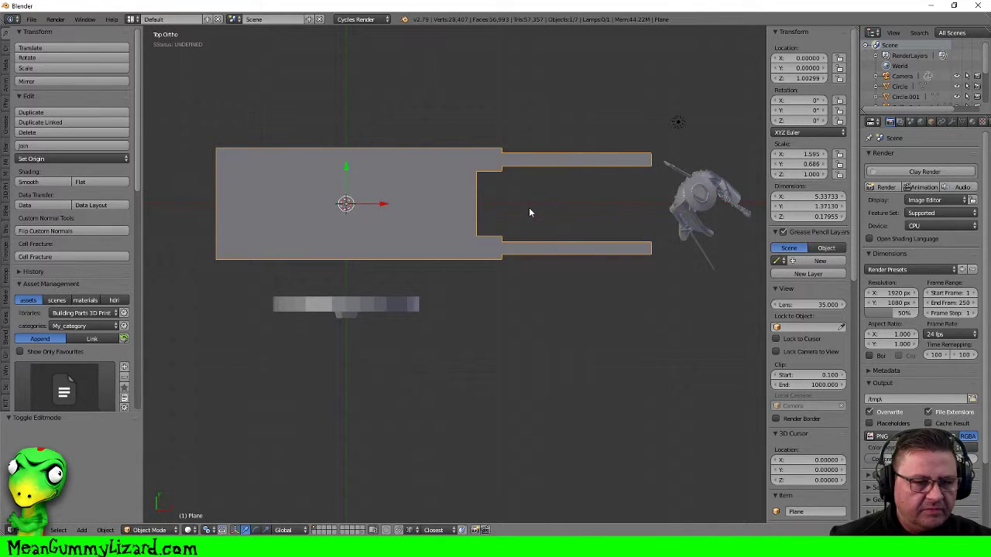
key(s)
click(530, 212)
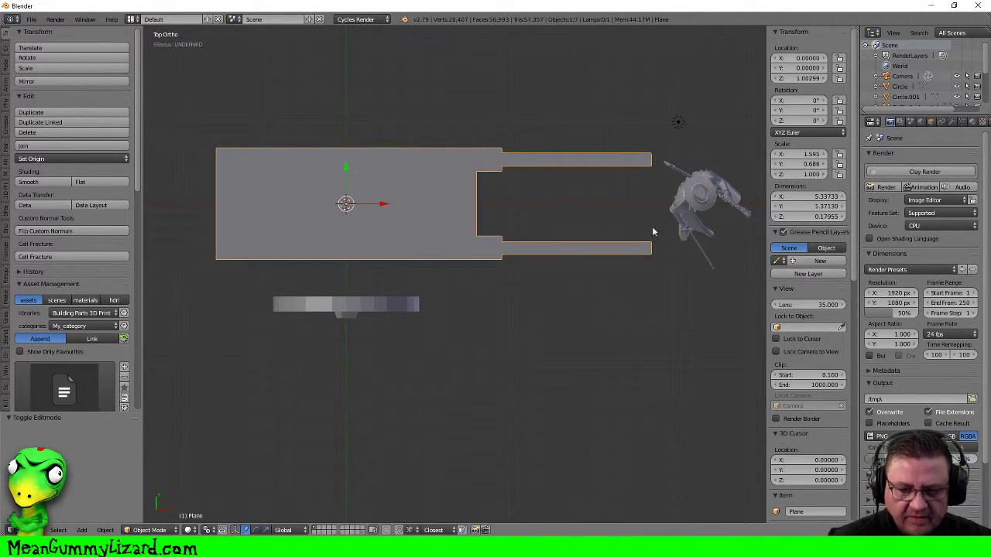
scroll(811, 375, down, 6)
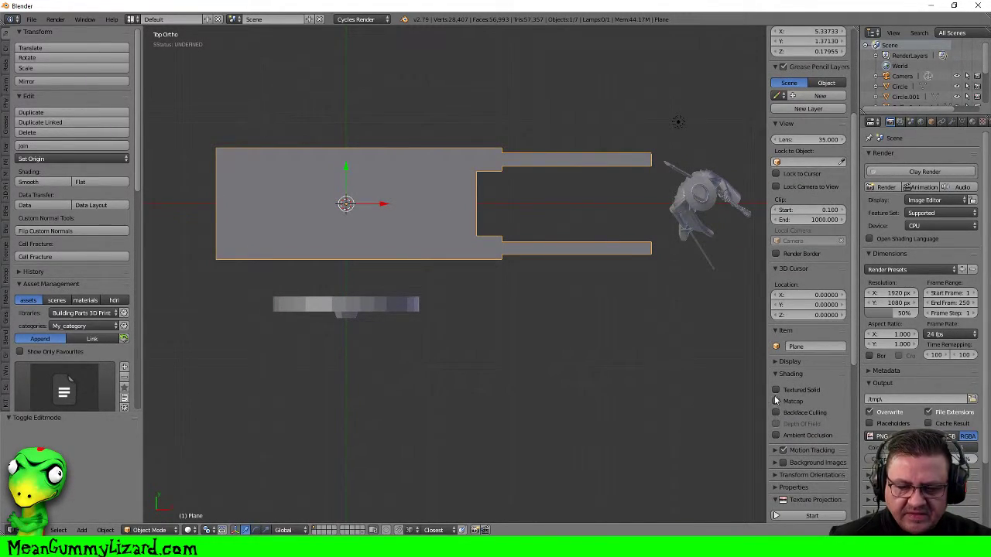
click(775, 435)
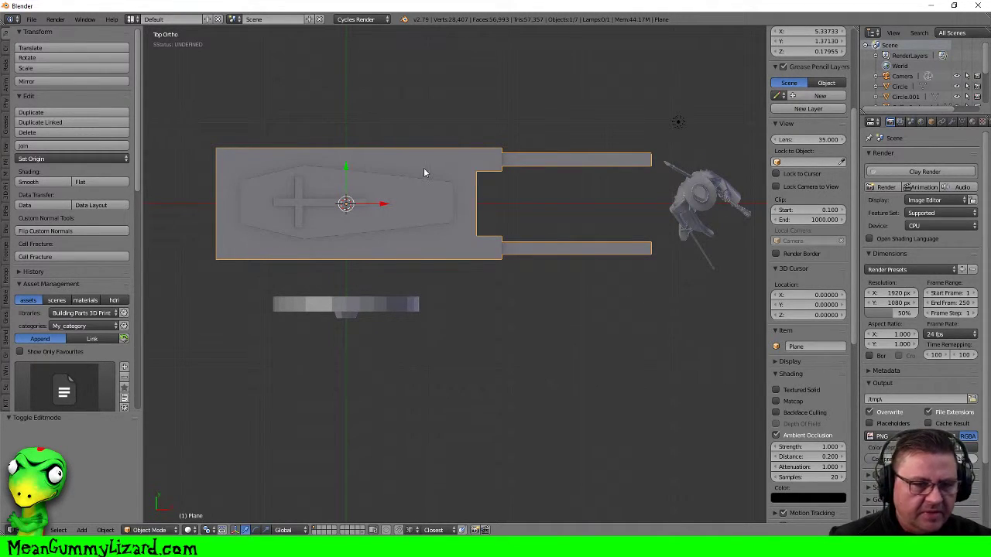
In Edit Mode, select the shafts and the bed's front-end vertices and move them about -0.266 along X to shorten the bed
key(Tab)
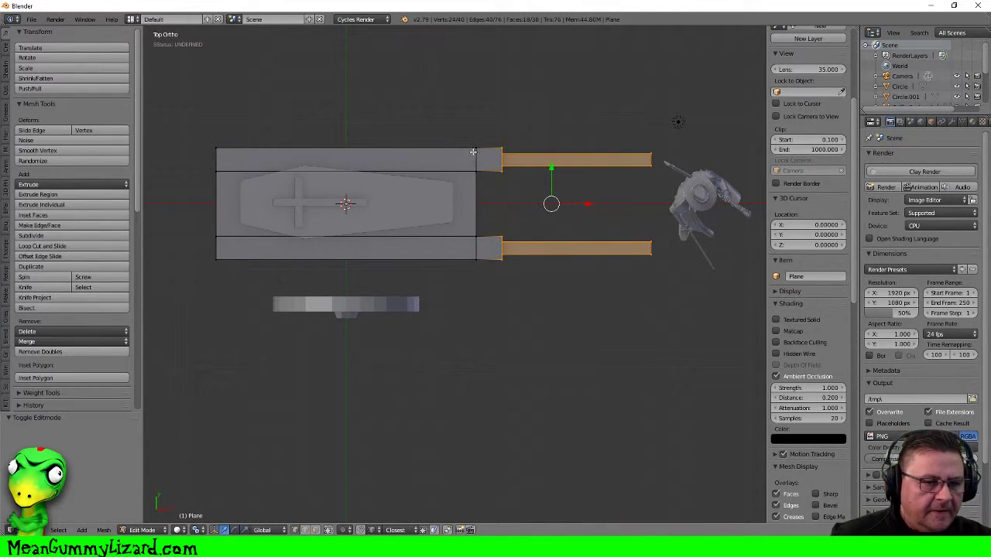
key(a)
key(b)
drag(454, 119, 663, 274)
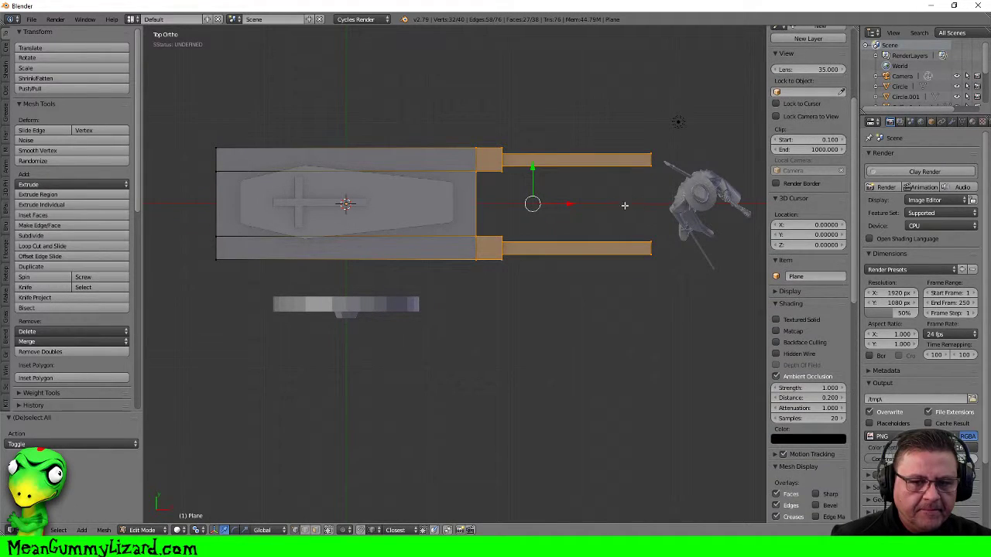
key(g)
key(x)
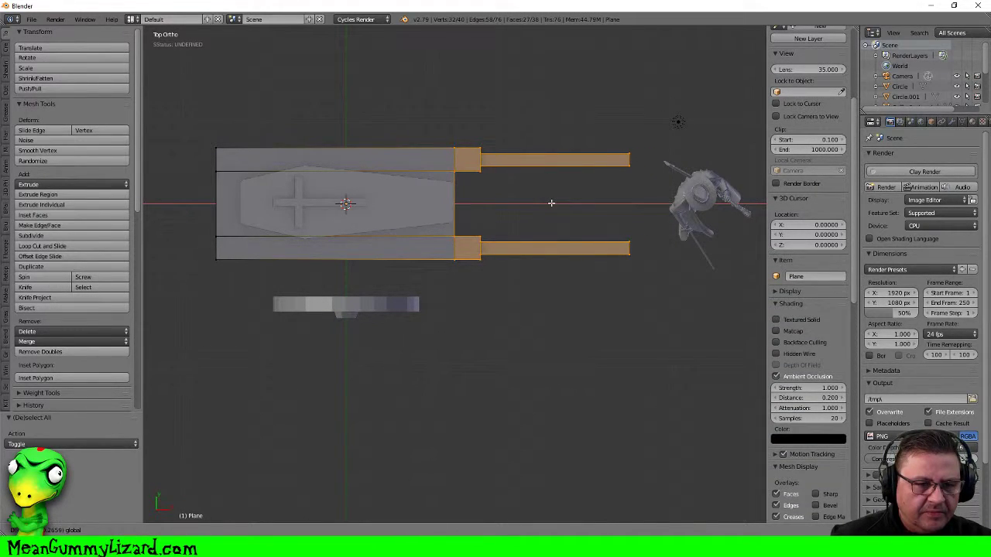
click(551, 203)
Select the vertices at the bed's rear end and move them about 0.234 along X to shorten the bed behind the coffin
key(a)
key(b)
drag(219, 132, 183, 277)
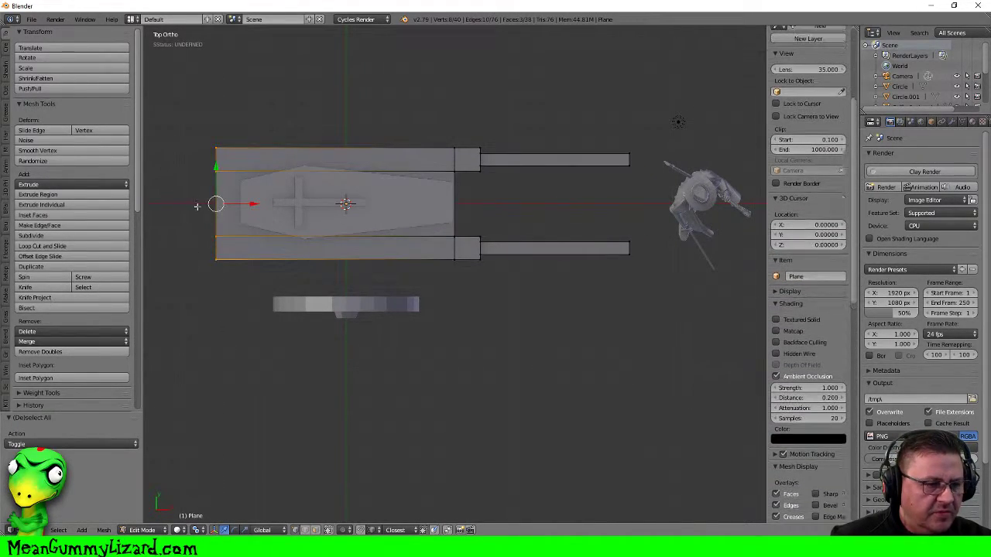
drag(251, 205, 270, 203)
middle_drag(374, 210, 356, 133)
middle_drag(437, 209, 403, 203)
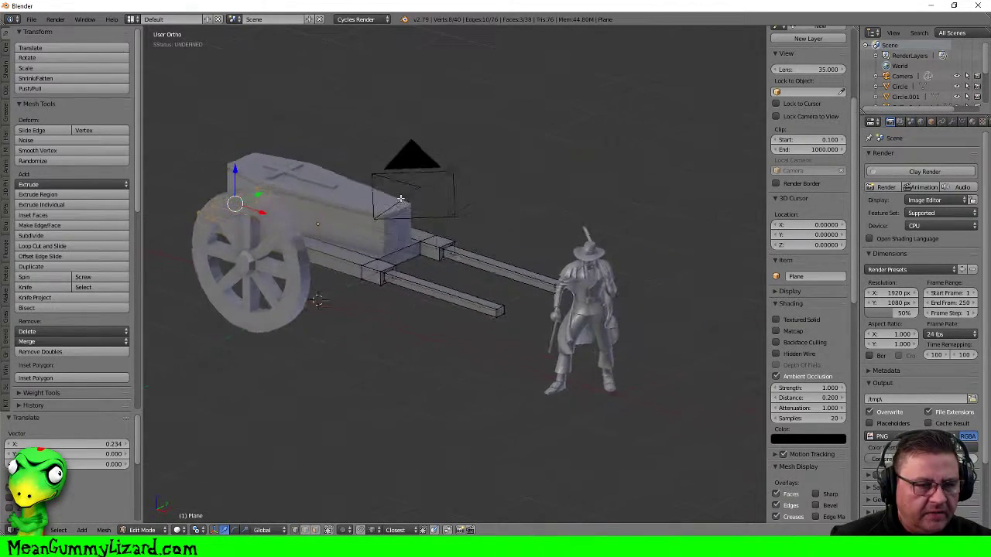
scroll(391, 272, up, 3)
middle_drag(308, 228, 442, 198)
Add two loop cuts across the bed, one on each side of the wheel hub, plus a centred lengthwise loop cut
key(KP_7)
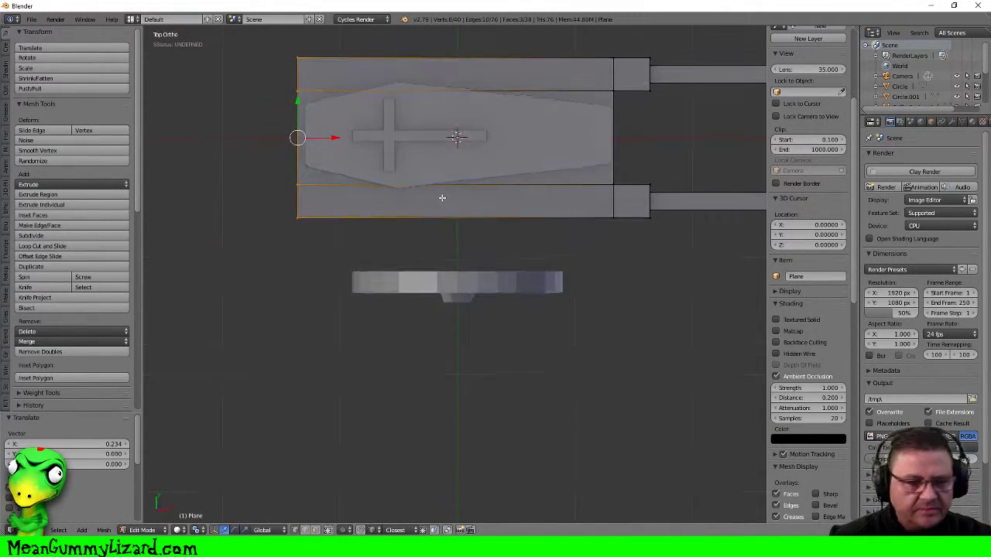
key(ctrl+r)
click(453, 202)
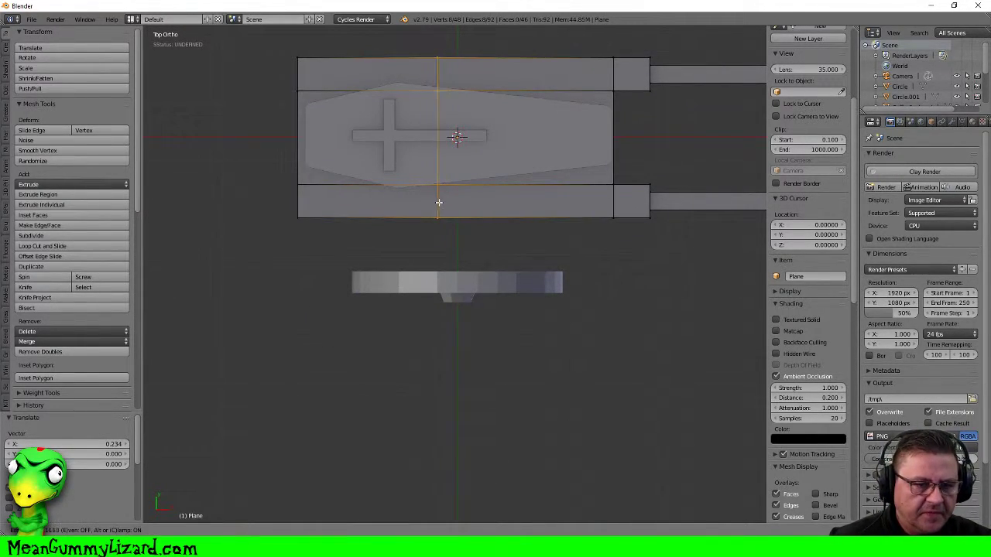
click(436, 201)
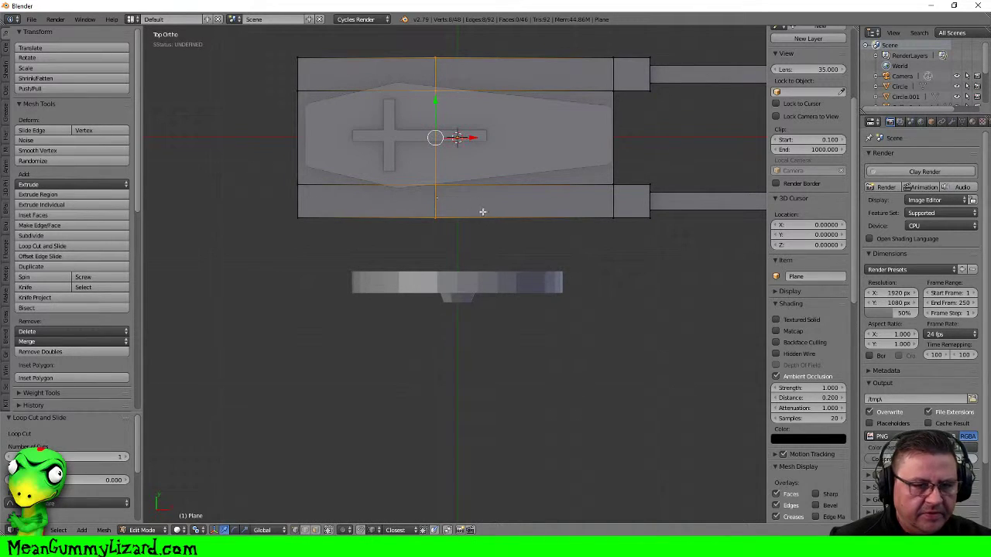
key(ctrl+r)
click(455, 214)
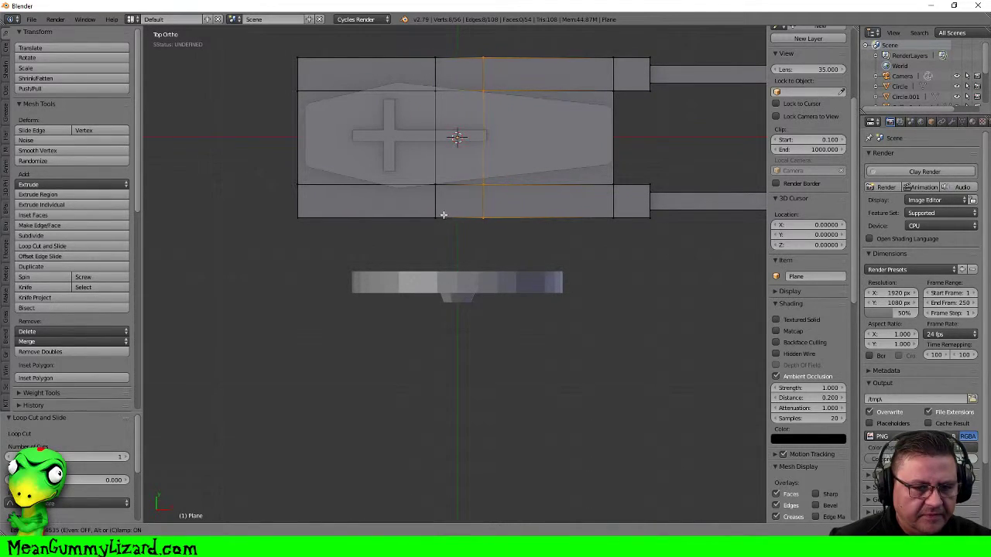
click(445, 210)
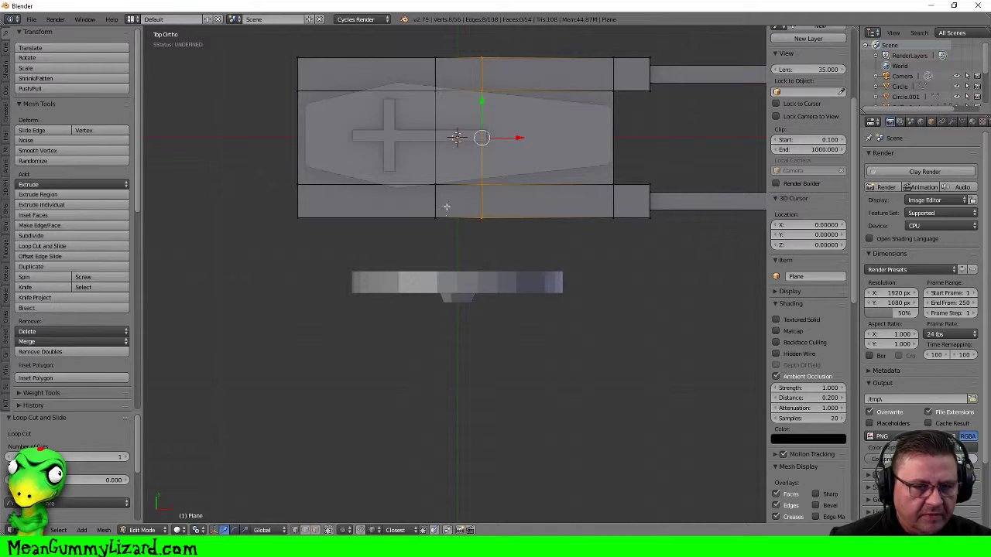
key(ctrl+r)
click(445, 134)
right_click(445, 135)
Select all vertices in the bed's half away from the wheel, including its shaft, and delete them
scroll(480, 128, down, 3)
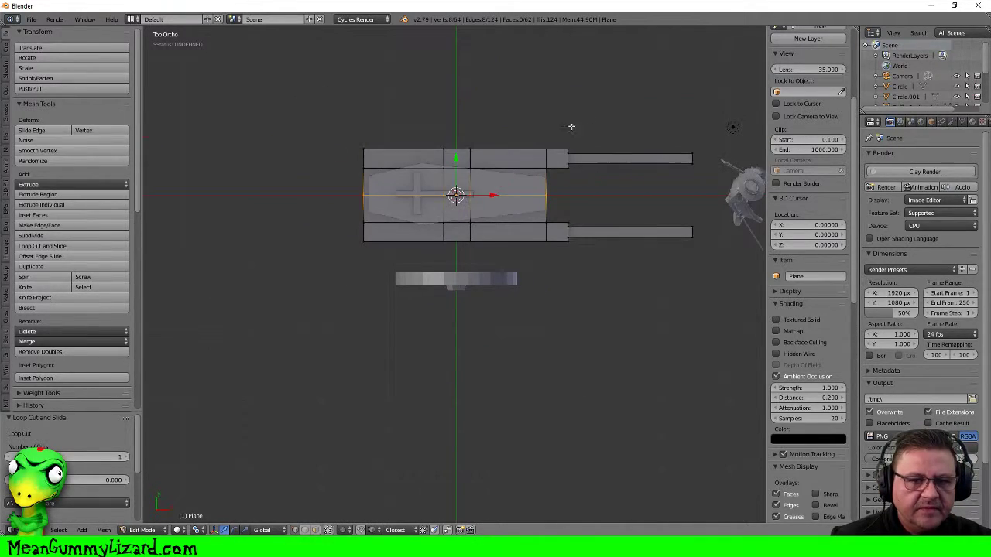
shift+middle_drag(619, 126, 563, 149)
scroll(563, 150, up, 1)
key(a)
key(b)
drag(239, 118, 677, 183)
key(x)
click(648, 142)
Add a Mirror modifier to the bed and set it to mirror on Y instead of X
click(951, 122)
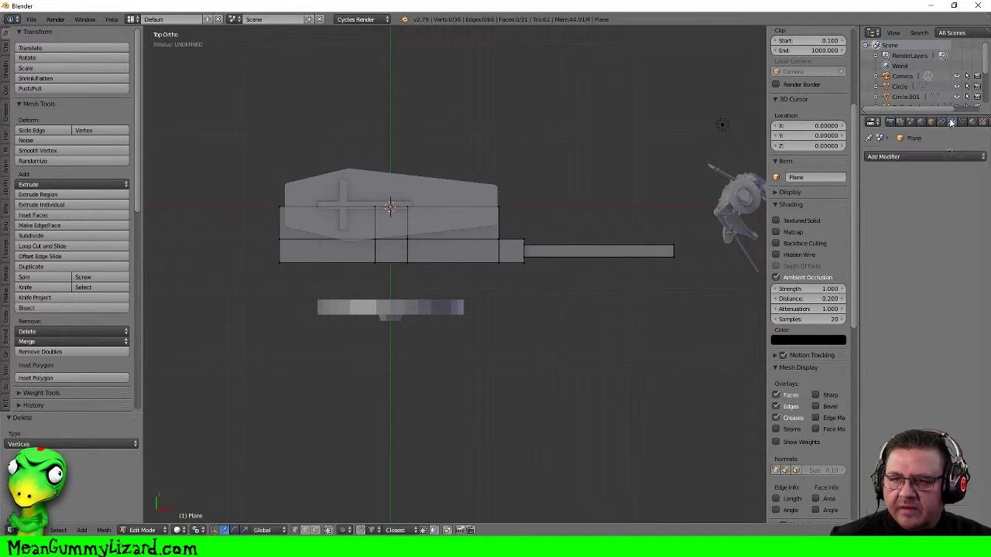
click(922, 156)
click(755, 258)
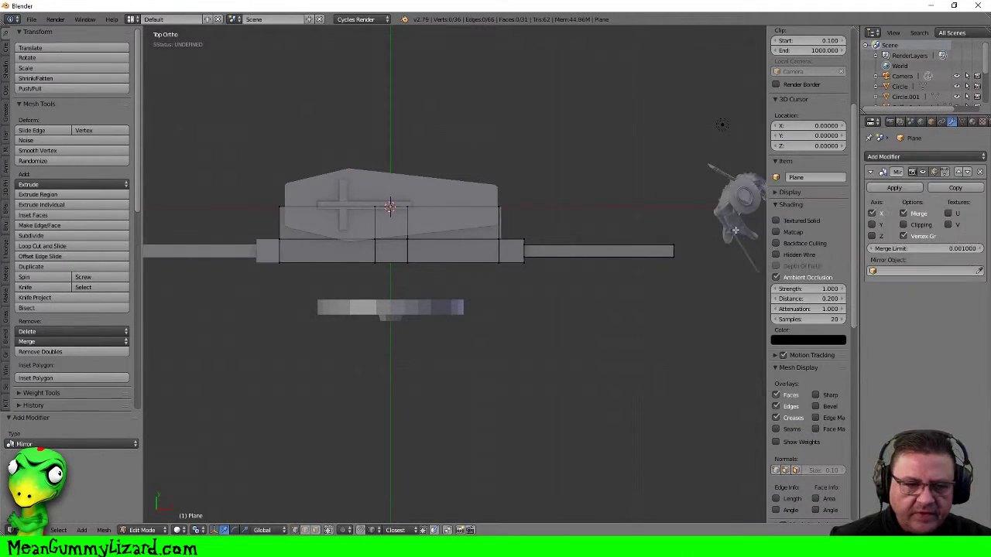
click(872, 213)
click(872, 225)
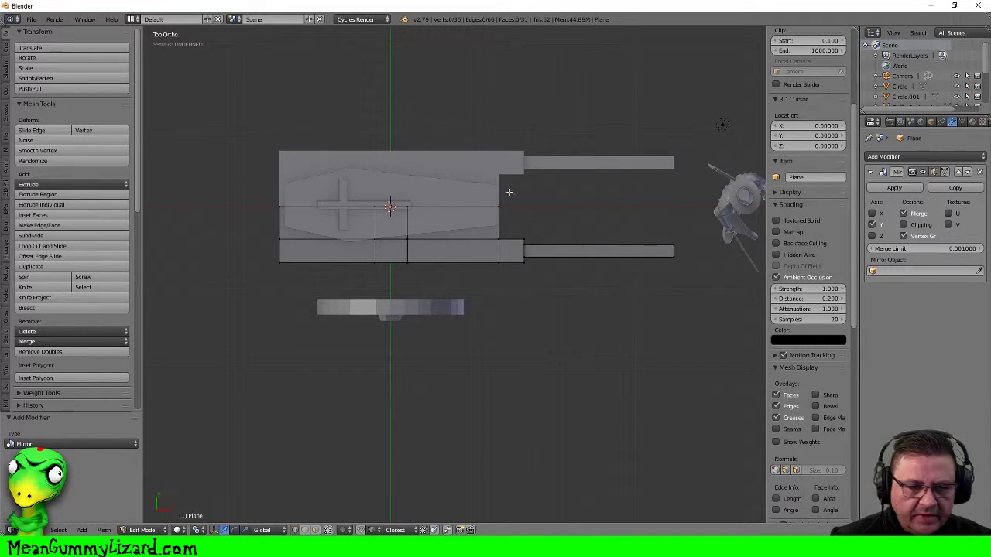
Extrude the two underside faces between the cross cuts about 0.137 downward, and raise the whole bed about 0.129 along Z in Object Mode
middle_drag(400, 256, 363, 183)
middle_drag(391, 229, 391, 122)
shift+middle_drag(413, 213, 537, 312)
scroll(426, 213, up, 2)
scroll(424, 215, up, 2)
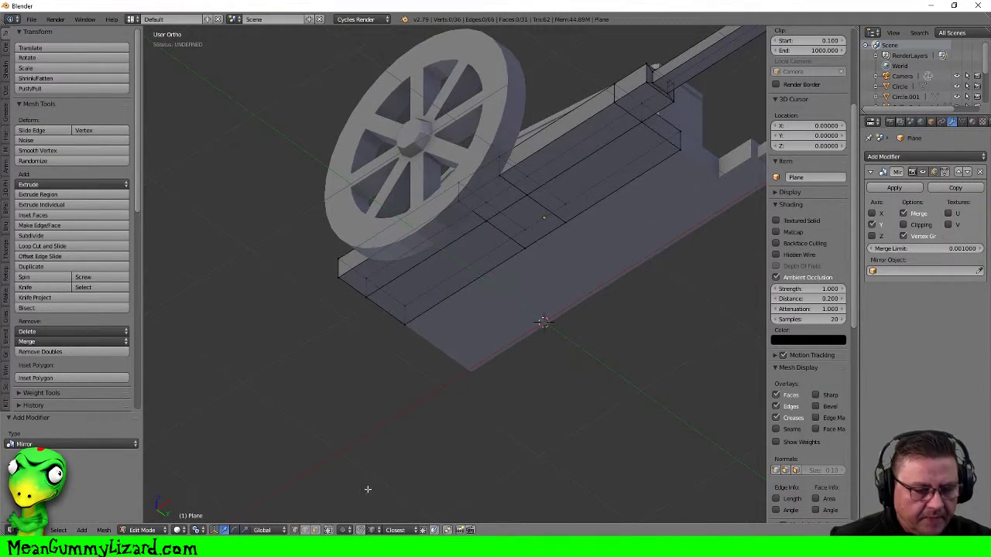
right_click(494, 204)
shift+right_click(518, 223)
middle_drag(532, 194, 505, 223)
key(e)
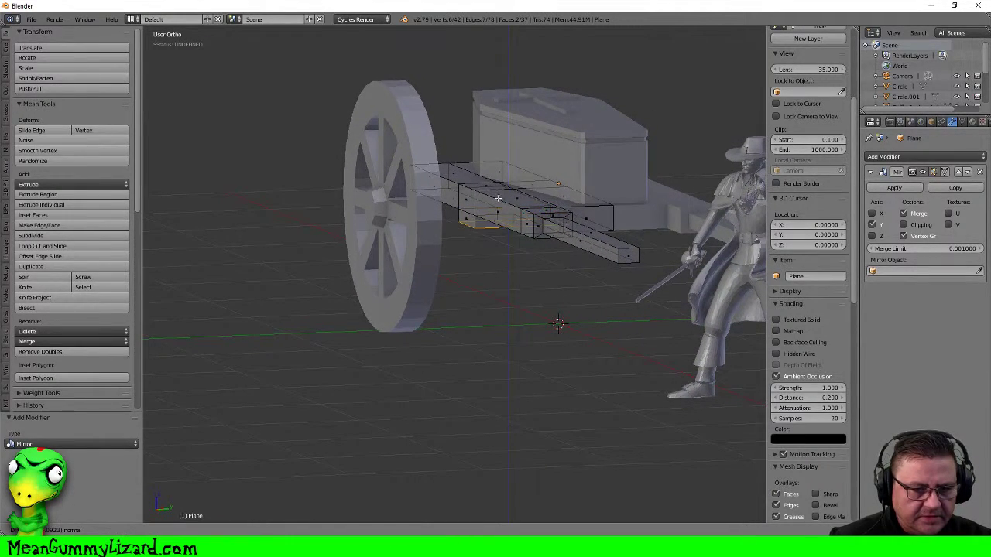
click(497, 204)
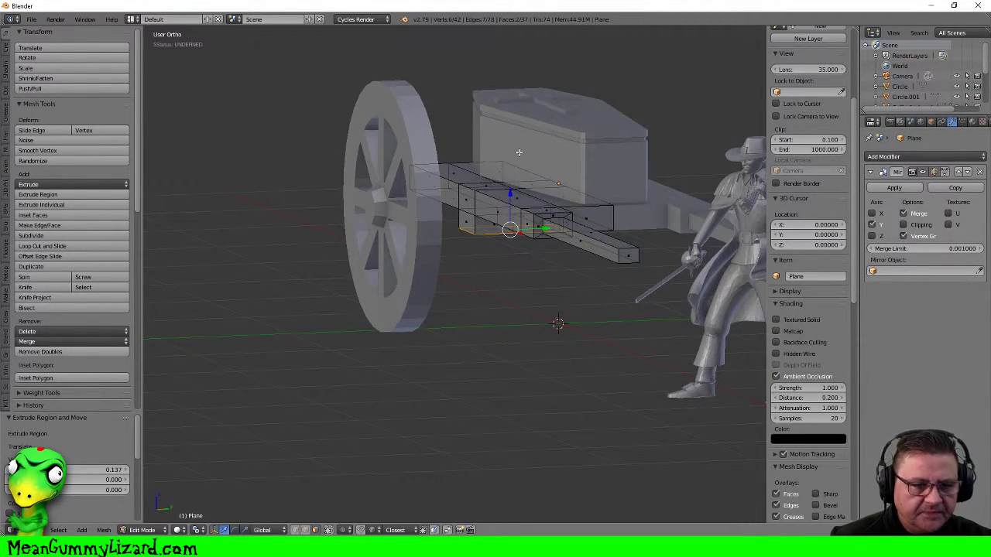
key(Tab)
drag(560, 149, 561, 131)
Select the bed, coffin and scale figure together and move them about -0.418 and another -0.037 along Y toward the wheel
key(KP_3)
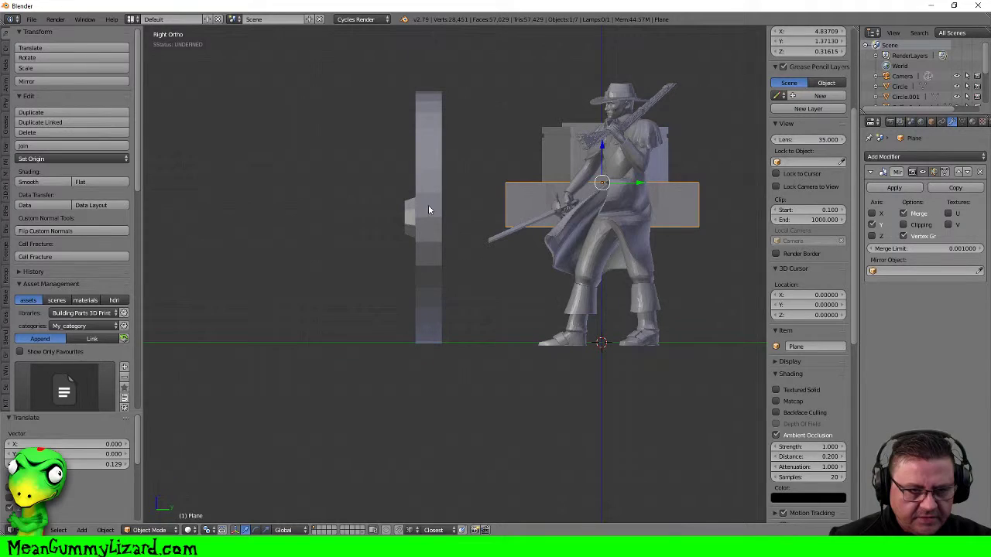
shift+right_click(575, 164)
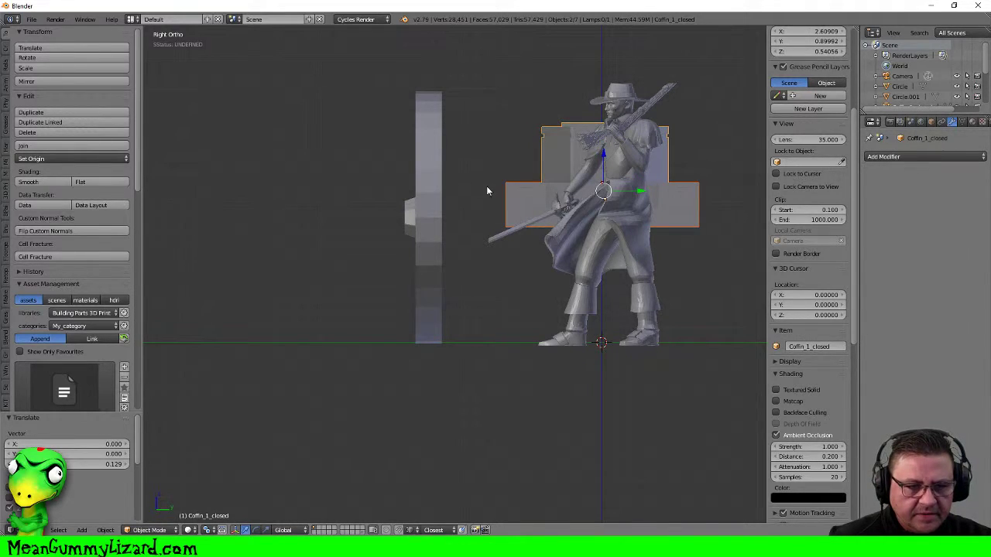
shift+right_click(603, 202)
drag(521, 244, 468, 240)
middle_drag(468, 240, 347, 164)
key(KP_1)
key(KP_3)
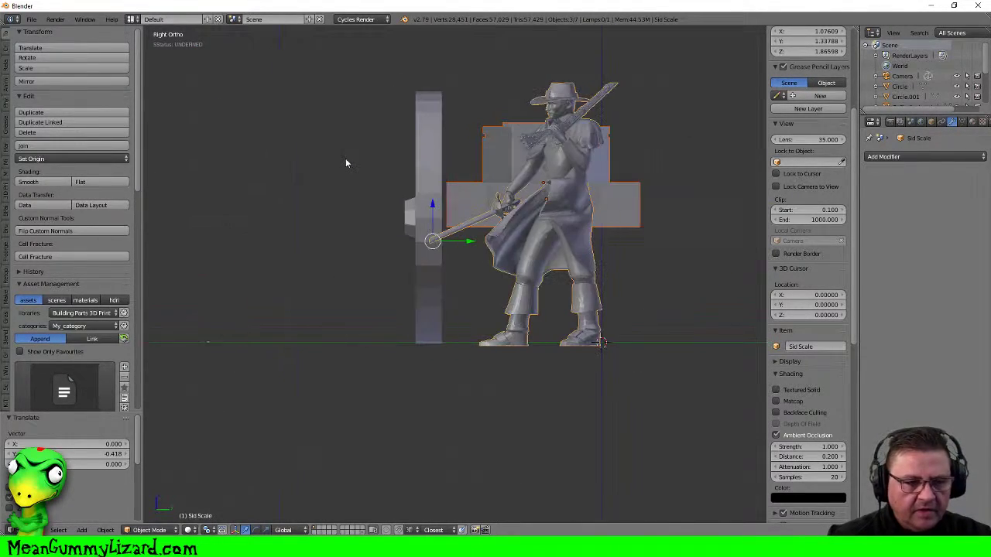
drag(469, 241, 461, 240)
middle_drag(456, 163, 477, 201)
scroll(463, 168, down, 6)
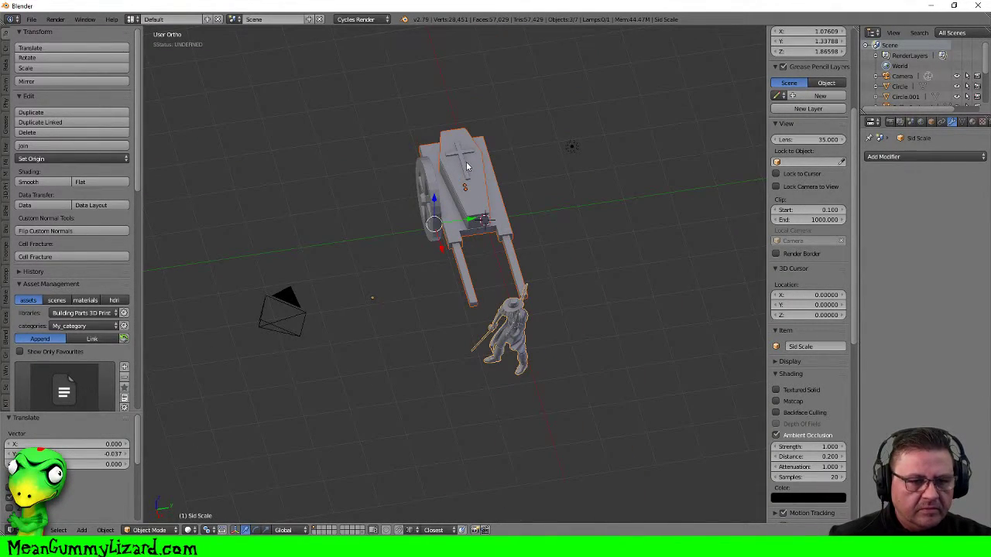
In Edit Mode on the bed, select the outer side faces of the middle block between the cross cuts and extrude them toward the wheel
scroll(466, 164, up, 4)
middle_drag(453, 167, 510, 101)
key(Tab)
key(Tab)
right_click(439, 128)
key(Tab)
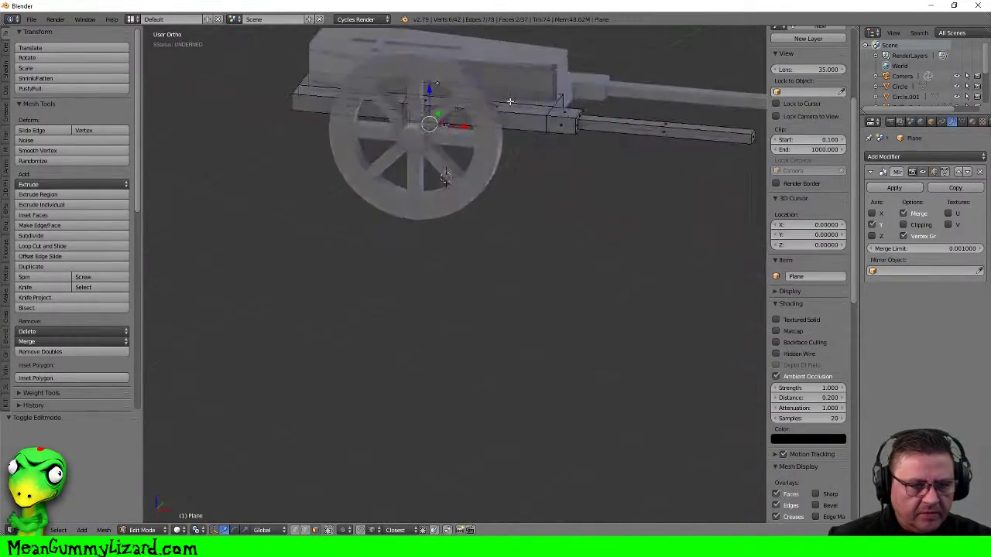
shift+right_click(424, 122)
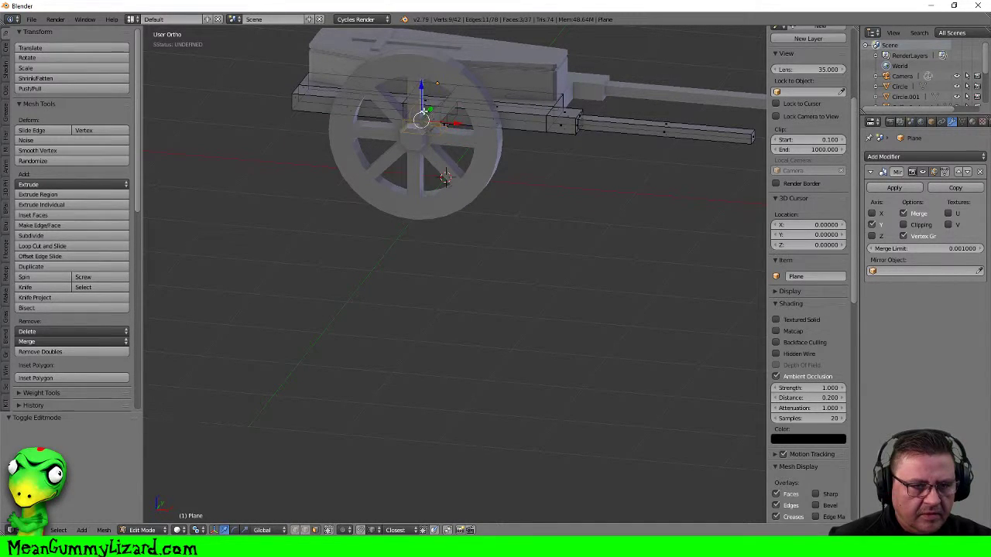
middle_drag(434, 112, 400, 133)
scroll(400, 132, up, 6)
shift+middle_drag(435, 67, 454, 212)
shift+middle_drag(396, 45, 473, 346)
right_click(424, 230)
shift+right_click(397, 272)
shift+right_click(422, 276)
shift+right_click(400, 251)
middle_drag(469, 260, 442, 249)
key(shift+KP_7)
key(e)
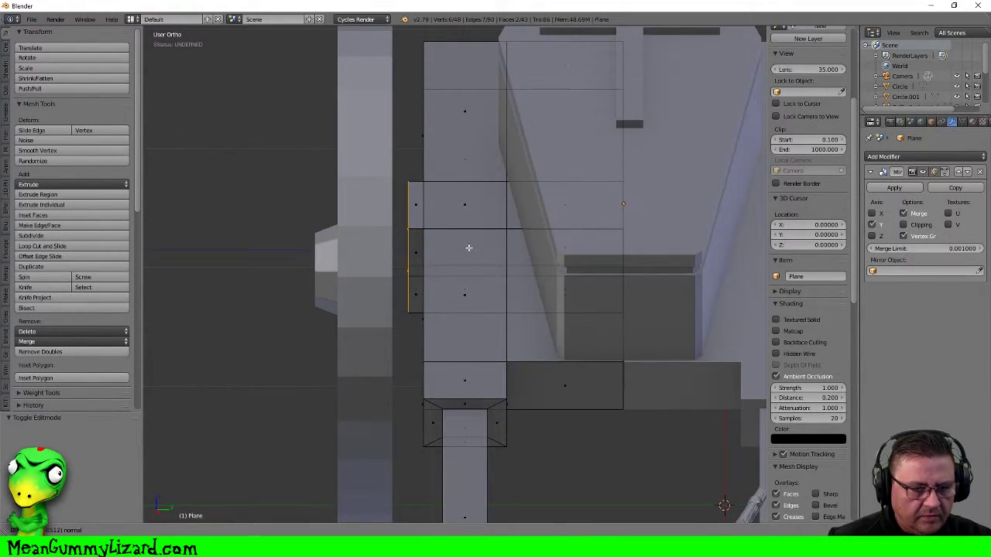
click(450, 247)
middle_drag(475, 229, 423, 253)
drag(422, 254, 425, 257)
middle_drag(346, 220, 466, 200)
key(Tab)
scroll(466, 200, down, 6)
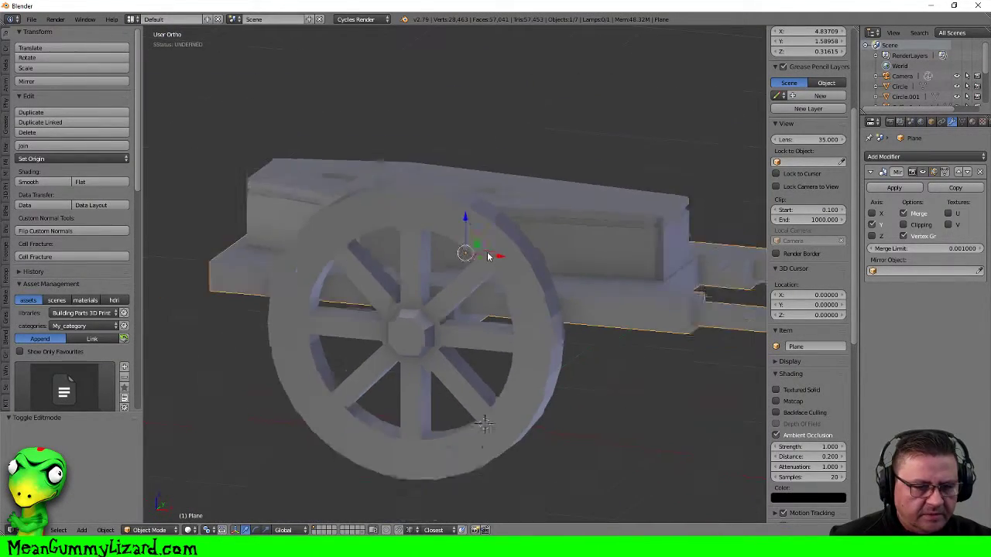
Select the vertices of the bed's front-end block in Edit Mode and move them slightly forward along X past the coffin's foot
middle_drag(476, 310, 605, 288)
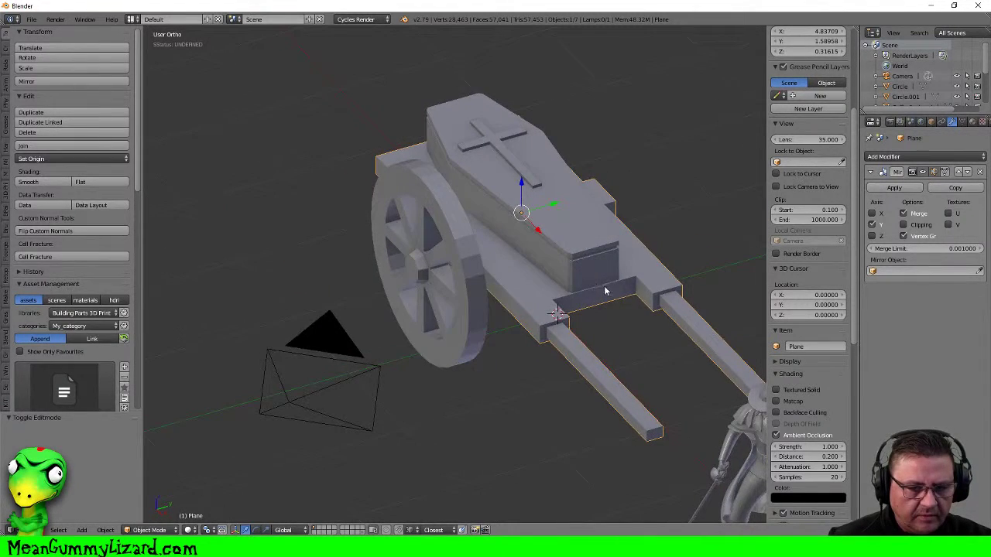
right_click(605, 288)
right_click(649, 283)
middle_drag(469, 212, 530, 215)
middle_drag(403, 205, 426, 220)
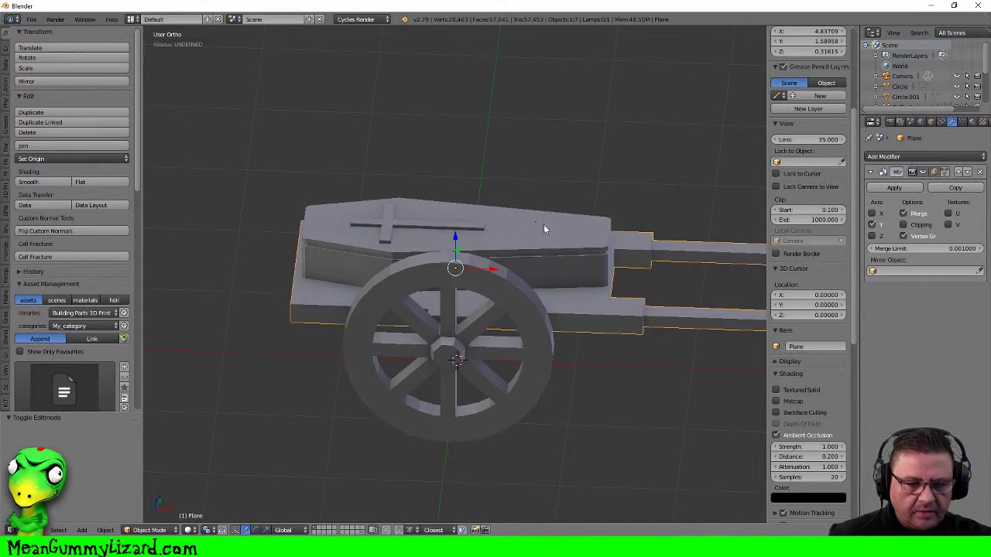
key(Tab)
middle_drag(606, 272, 620, 262)
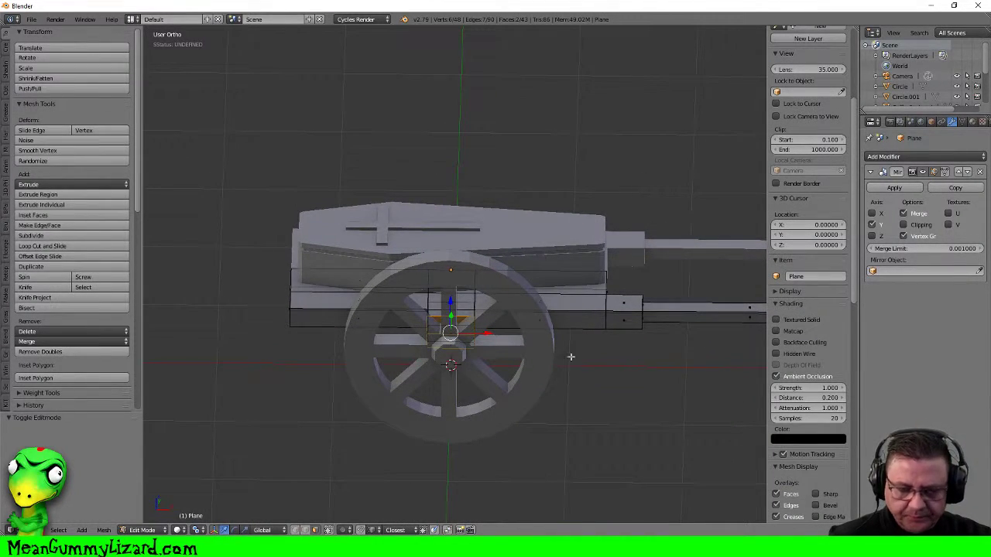
key(a)
key(b)
drag(593, 245, 664, 354)
drag(679, 306, 679, 306)
middle_drag(693, 269, 645, 272)
key(Tab)
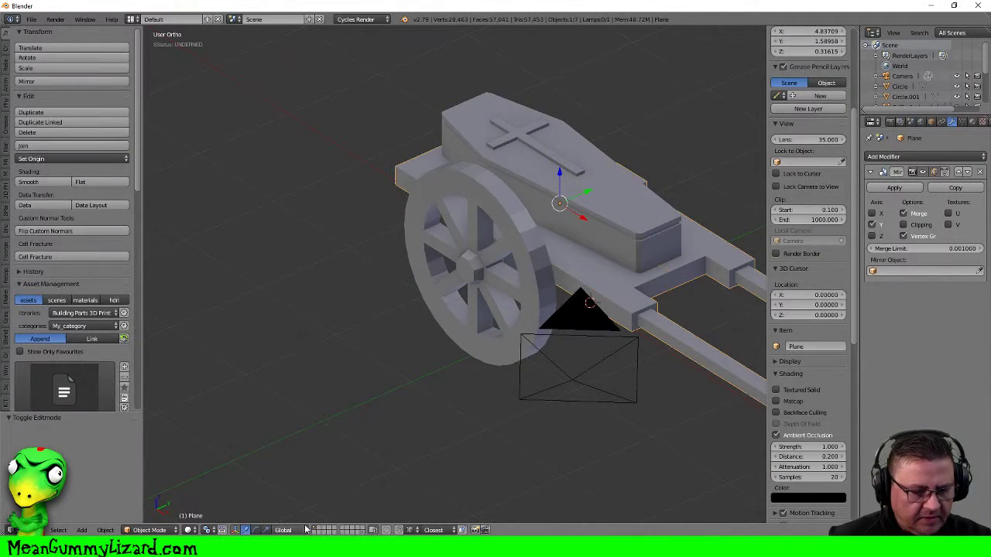
Select the bed's outer side and front-end edges in Edit Mode and bevel them with an offset of about 0.028 and one segment
key(Tab)
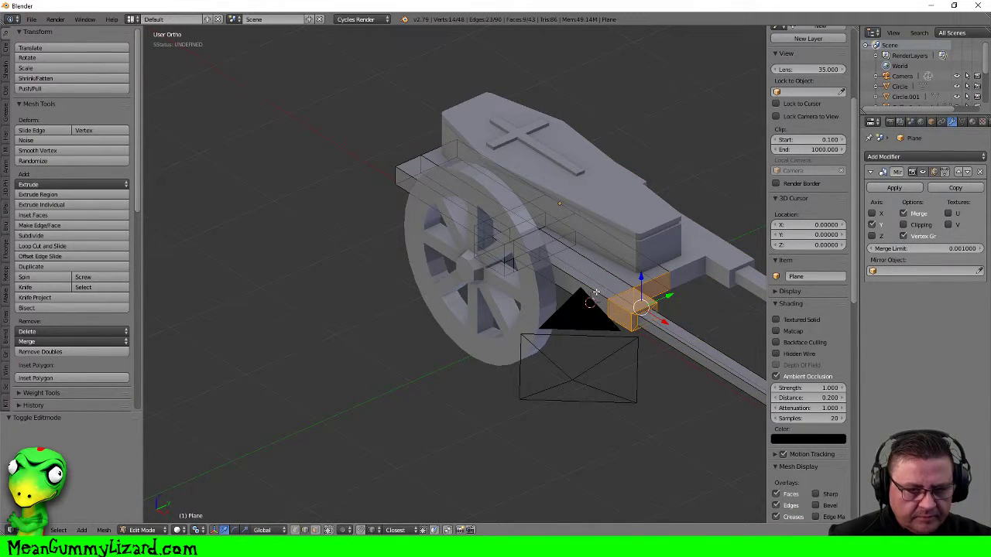
right_click(633, 290)
shift+right_click(647, 293)
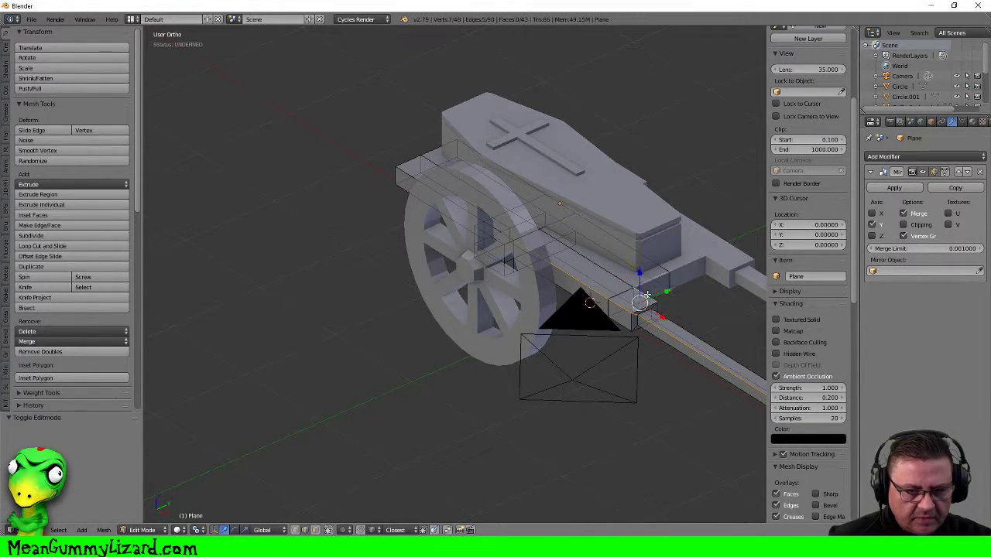
shift+middle_drag(699, 311, 518, 231)
key(c)
middle_click(519, 262)
middle_click(465, 245)
right_click(463, 246)
shift+middle_drag(446, 232, 470, 251)
shift+right_click(470, 252)
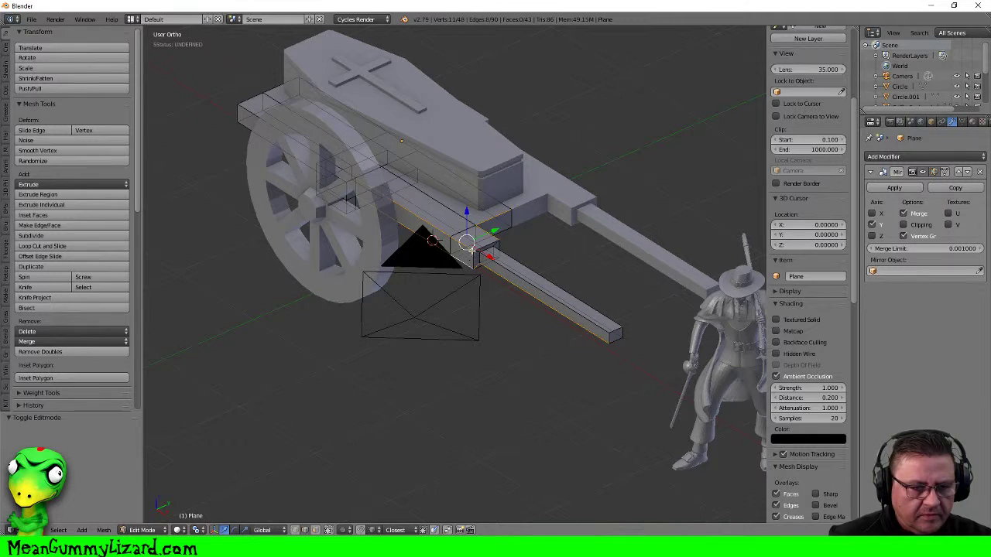
shift+right_click(496, 267)
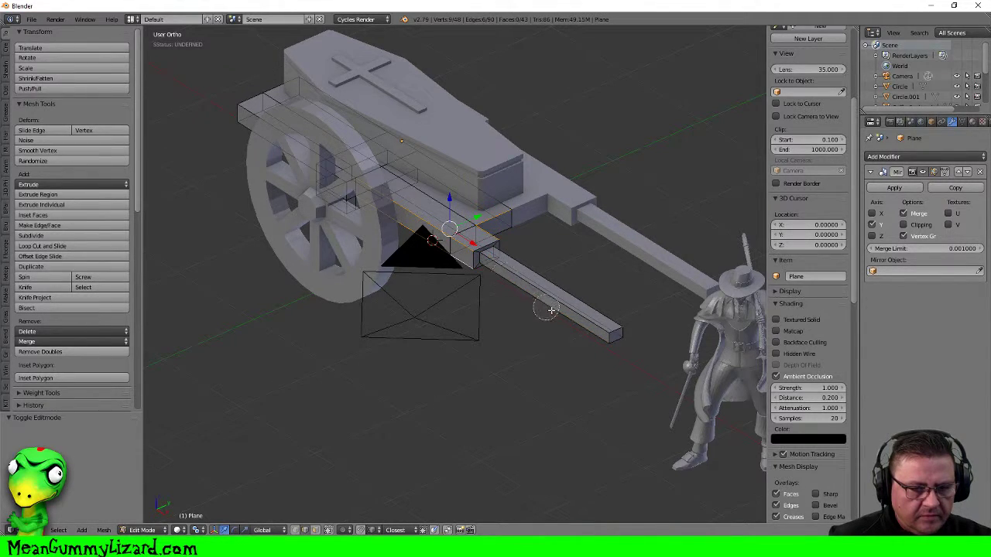
middle_drag(531, 289, 589, 249)
shift+right_click(579, 186)
shift+right_click(607, 130)
middle_drag(722, 142, 511, 133)
shift+right_click(472, 216)
shift+right_click(504, 222)
middle_drag(519, 194, 499, 266)
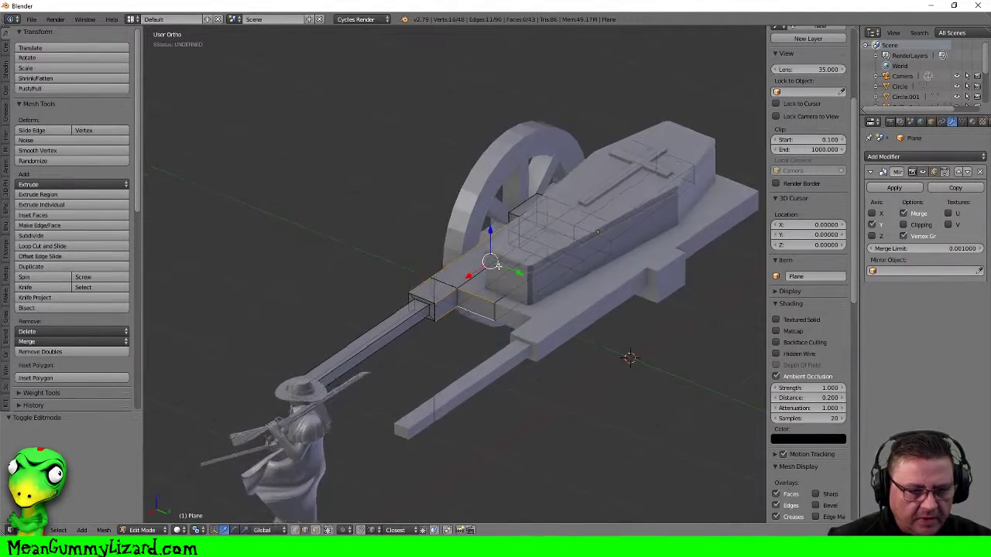
key(ctrl+b)
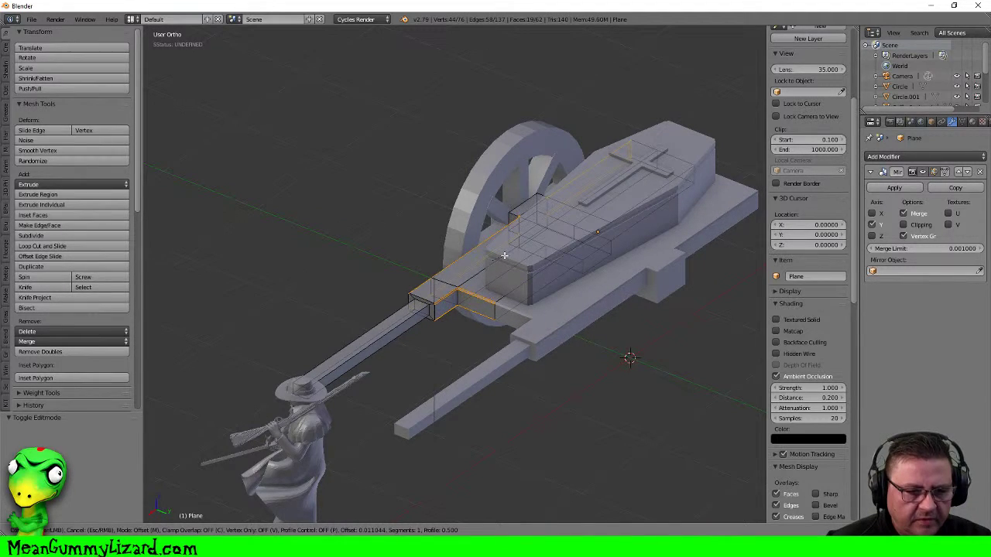
click(506, 255)
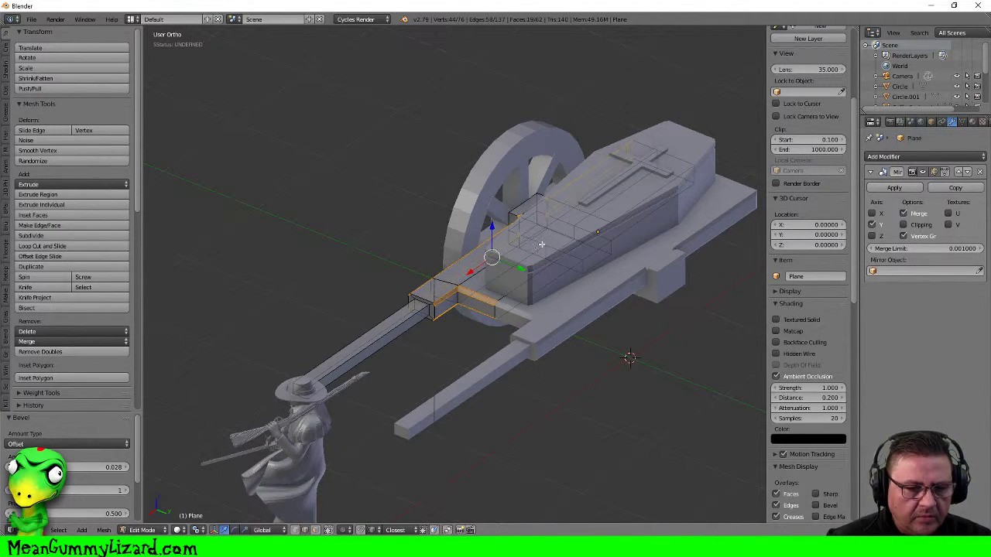
Check the bevelled bed in Object Mode and return to Edit Mode in the top view
key(Tab)
middle_drag(498, 237, 602, 283)
key(Tab)
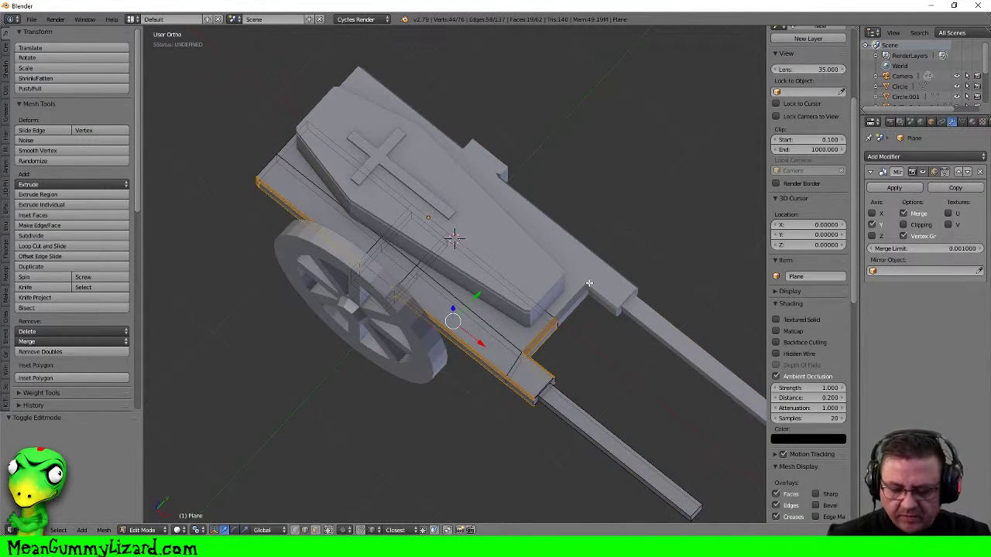
key(KP_7)
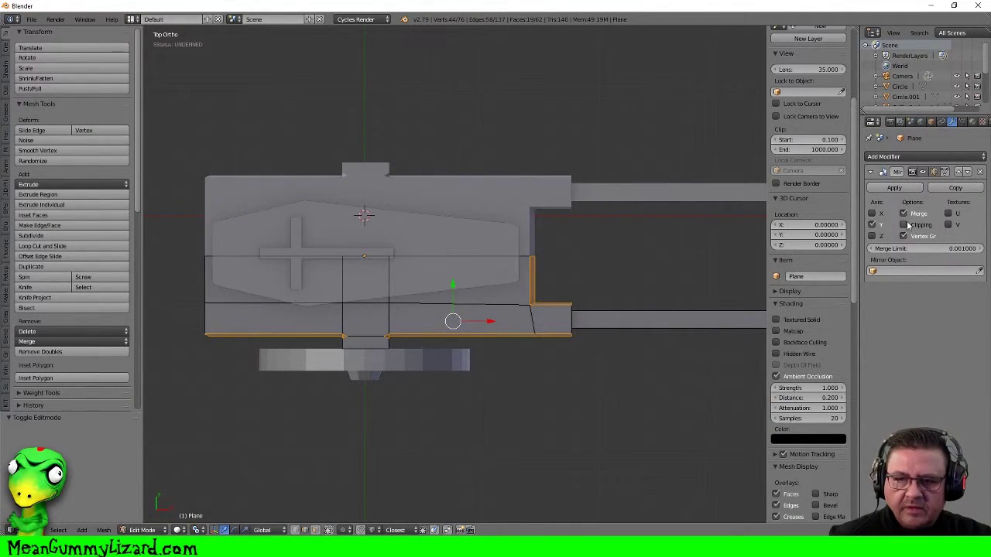
Enable Clipping on the bed's Mirror modifier and move the centre-line vertices along Y to the mirror plane
scroll(809, 232, down, 3)
key(a)
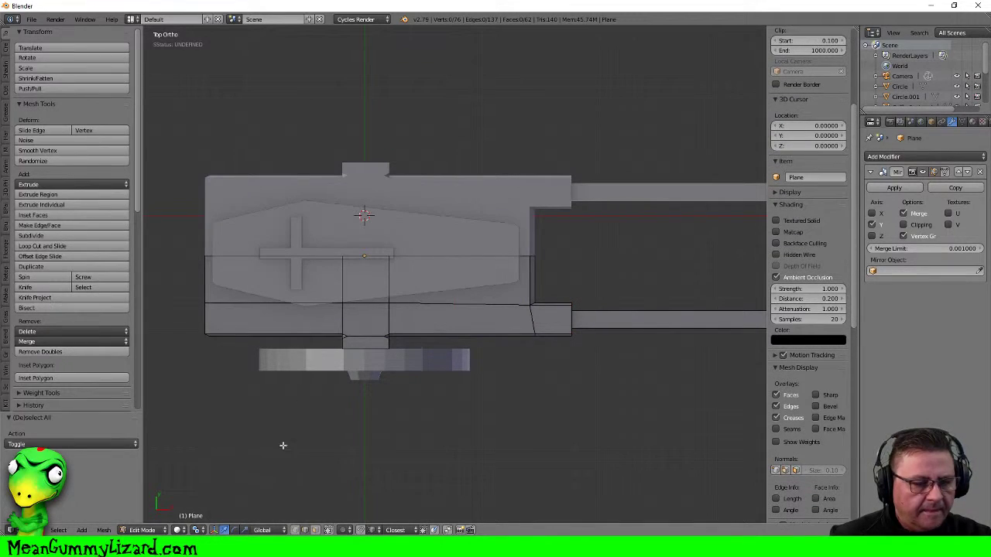
key(b)
drag(195, 239, 534, 278)
drag(396, 224, 402, 194)
key(Tab)
middle_drag(627, 261, 326, 207)
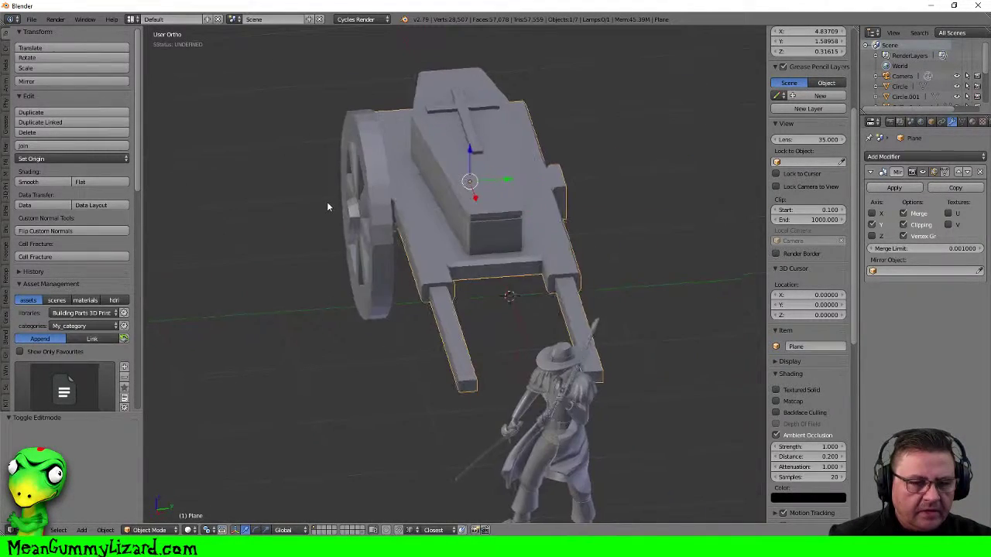
Duplicate both parts of the wheel in place and flip the copy by scaling it -1 along Y
right_click(369, 203)
shift+right_click(375, 183)
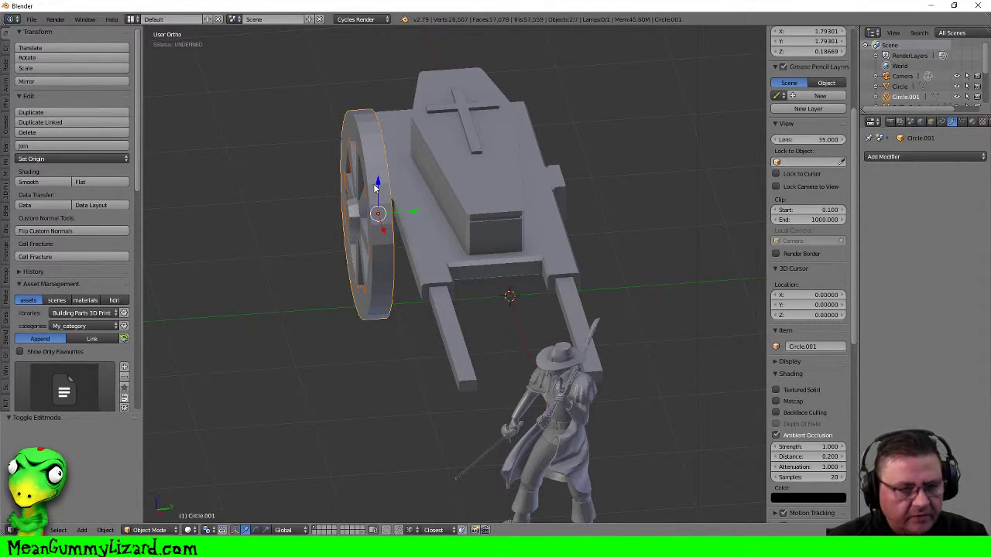
key(shift+d)
right_click(374, 186)
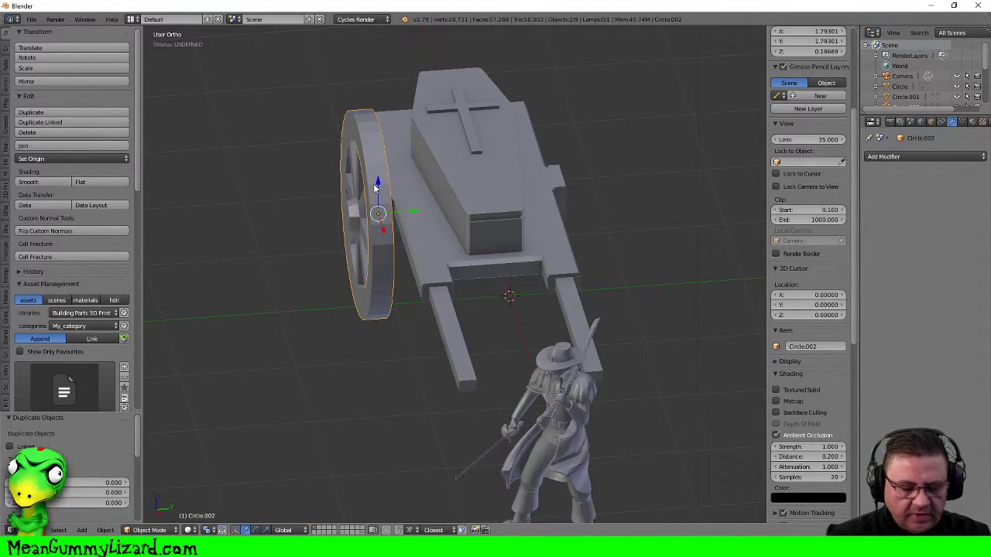
key(KP_3)
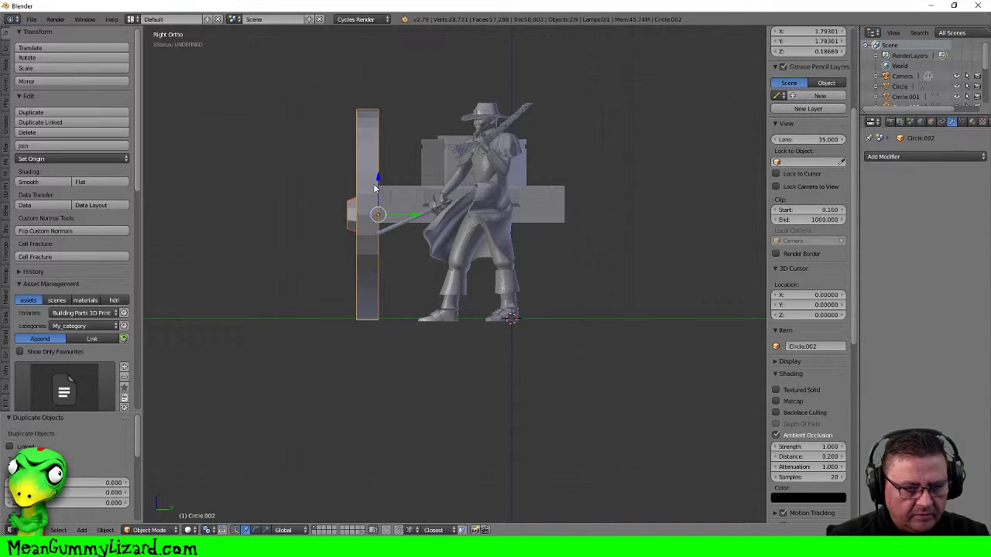
key(g)
key(y)
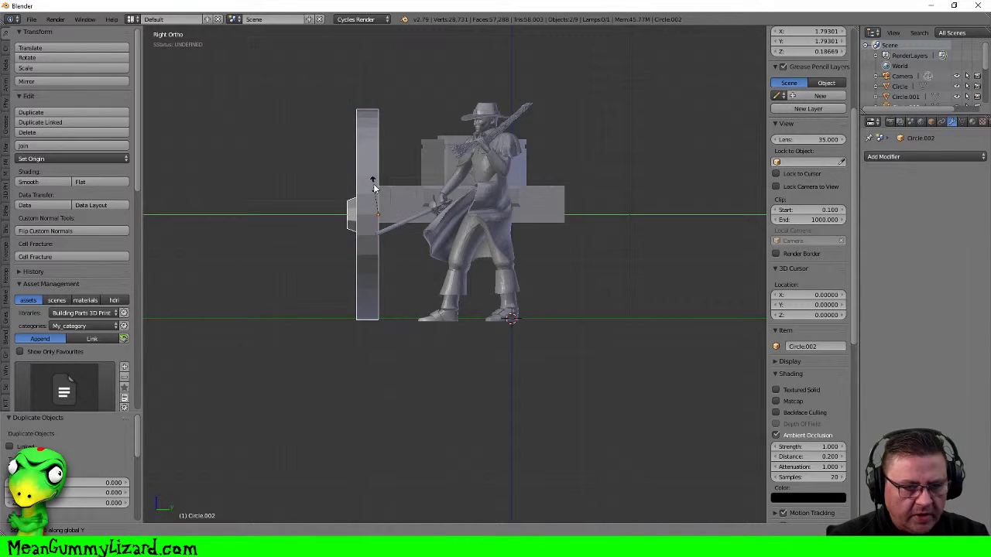
key(Return)
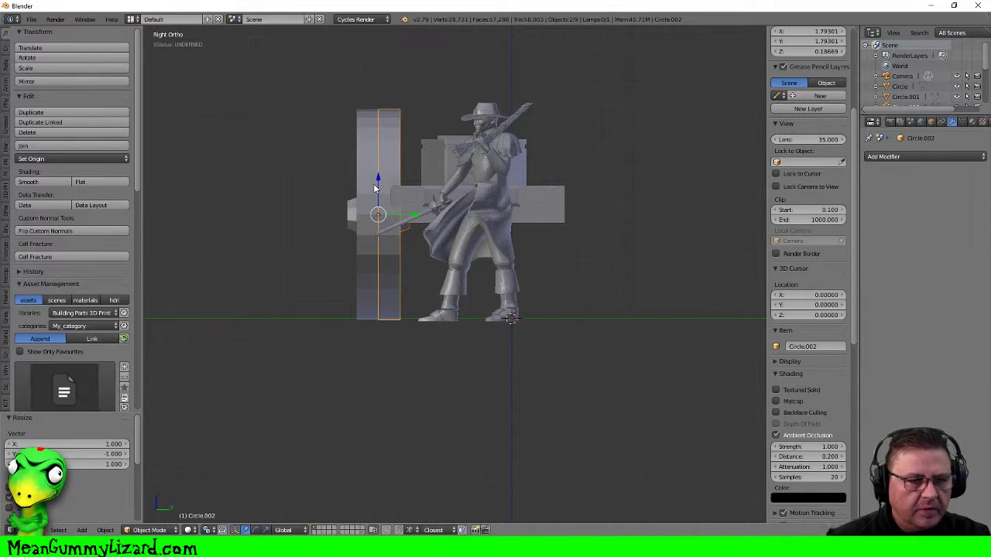
Move the flipped wheel along Y to the opposite side of the bed and seat it against the axle block
drag(416, 216, 602, 213)
middle_drag(640, 192, 577, 215)
drag(577, 215, 594, 220)
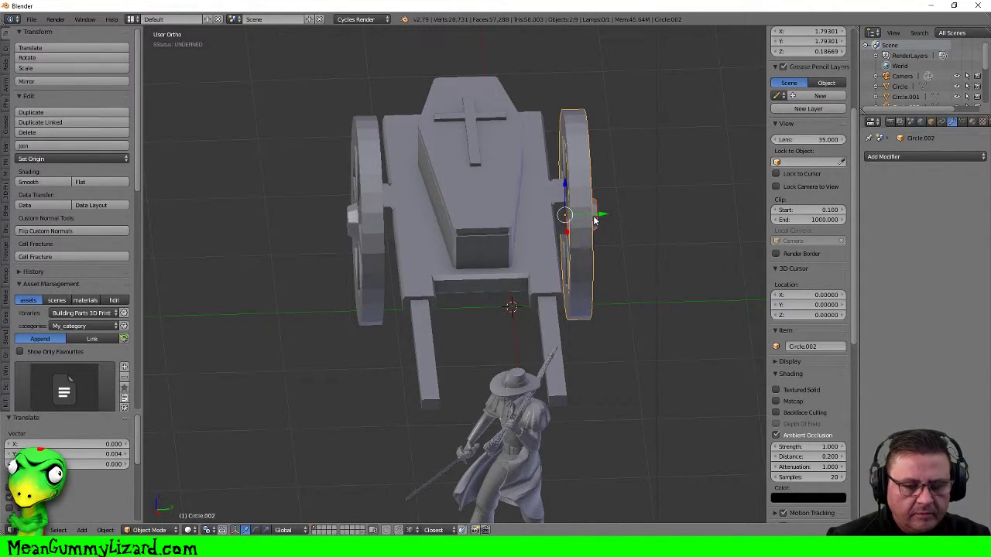
scroll(596, 190, up, 5)
shift+middle_drag(611, 186, 462, 314)
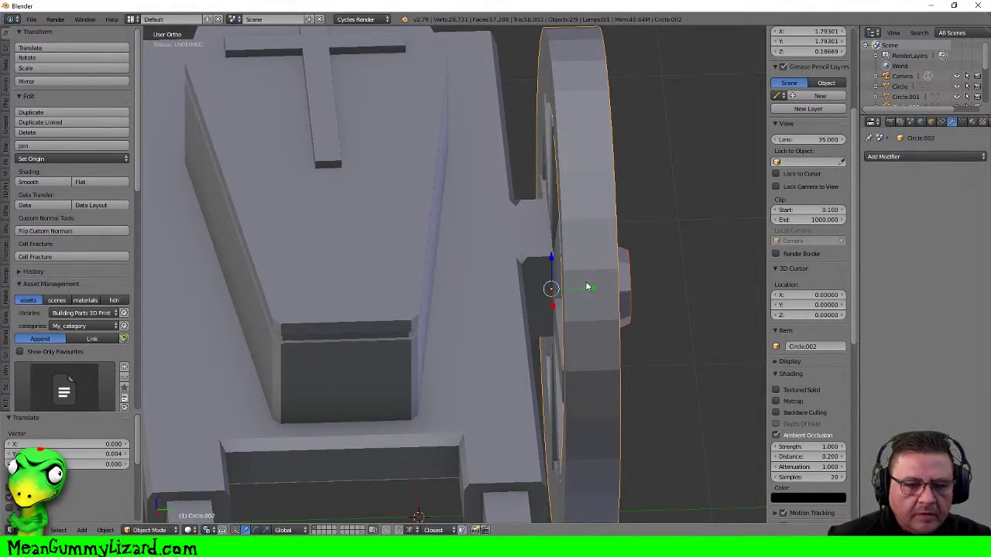
drag(586, 291, 583, 288)
scroll(569, 245, down, 6)
middle_drag(542, 281, 531, 243)
scroll(557, 294, down, 2)
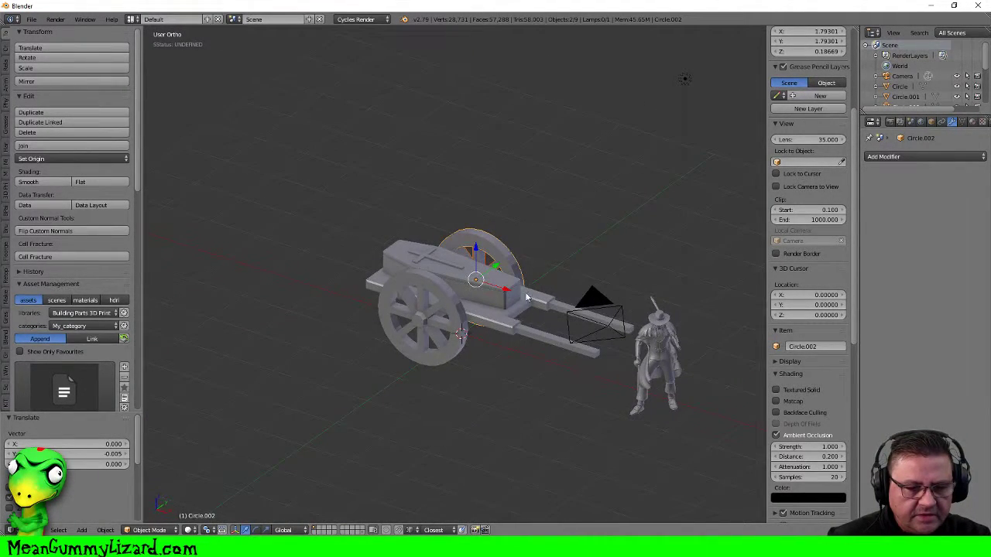
Delete the scale figure standing in front of the carriage
scroll(529, 312, up, 5)
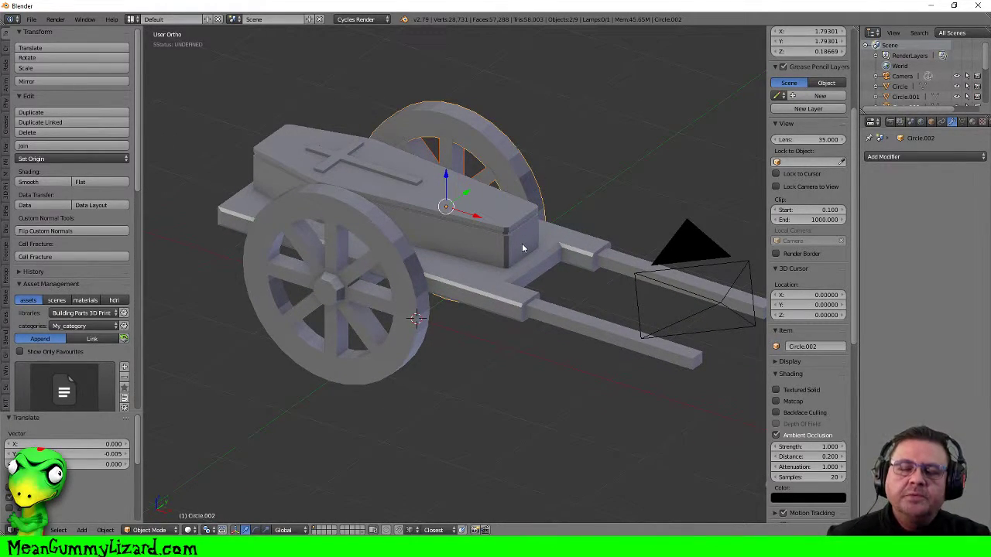
middle_drag(488, 252, 465, 235)
scroll(501, 240, down, 3)
right_click(396, 262)
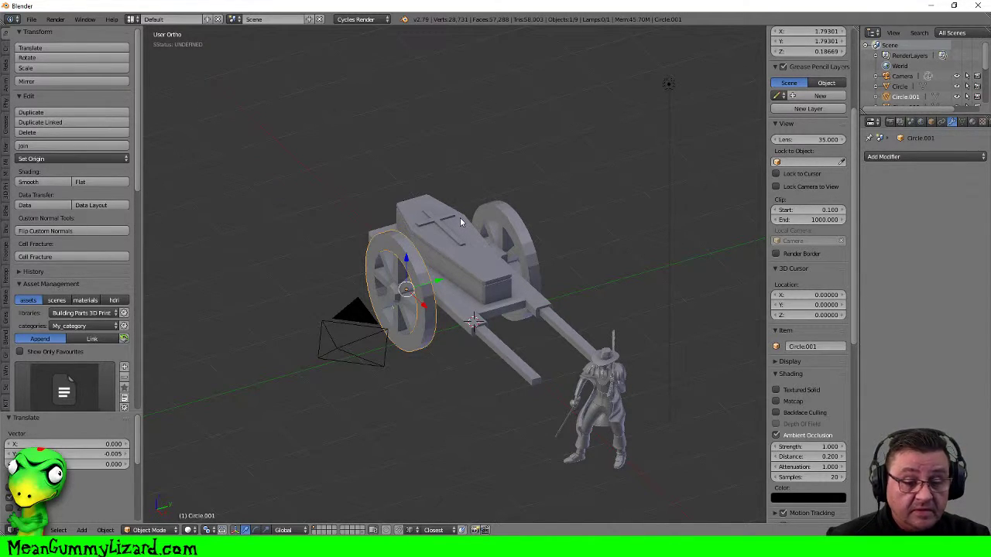
middle_drag(460, 217, 509, 222)
right_click(712, 262)
key(x)
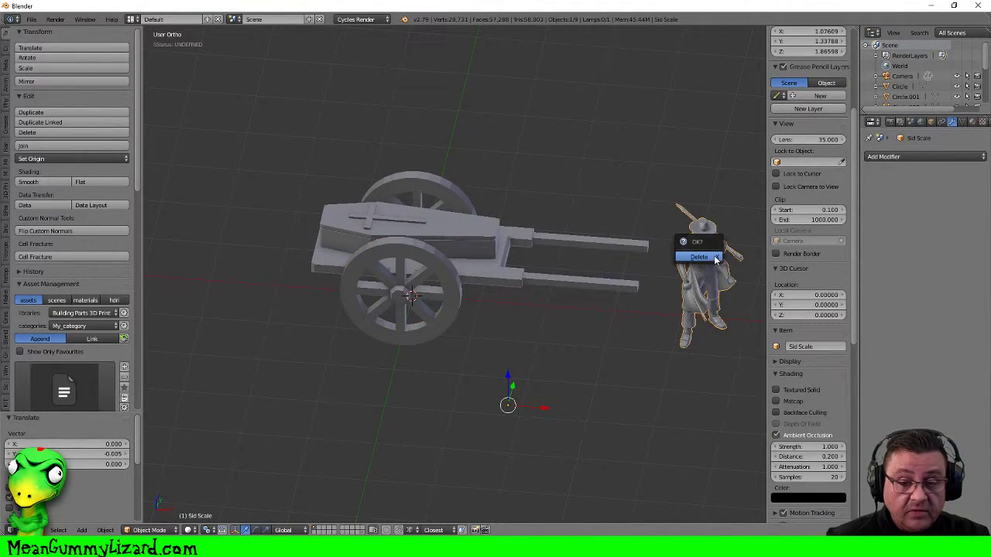
click(714, 259)
Add an Edge Split modifier to the near wheel's rim and shade it smooth
middle_drag(556, 222, 449, 207)
scroll(427, 222, up, 3)
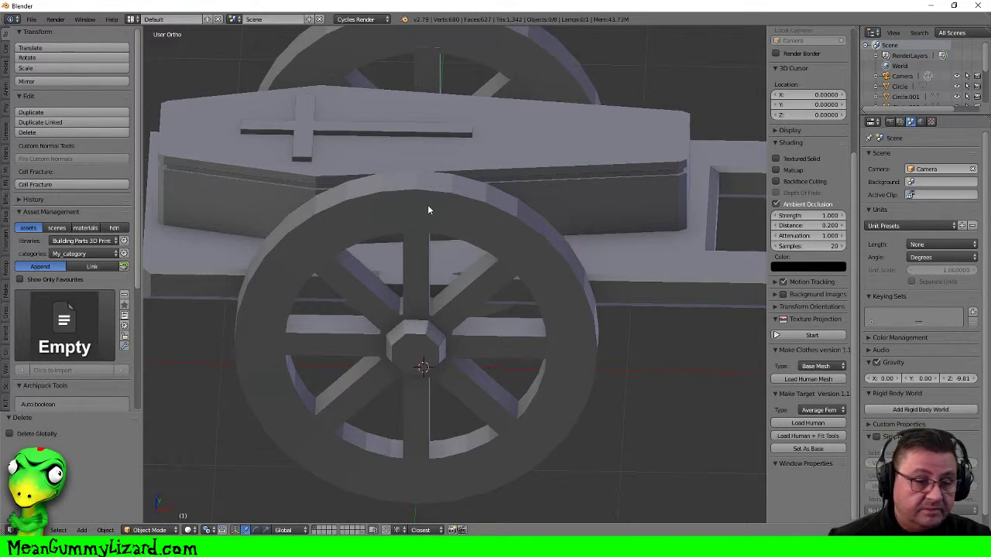
mouse_move(430, 212)
middle_down()
mouse_move(430, 195)
mouse_move(421, 201)
middle_up()
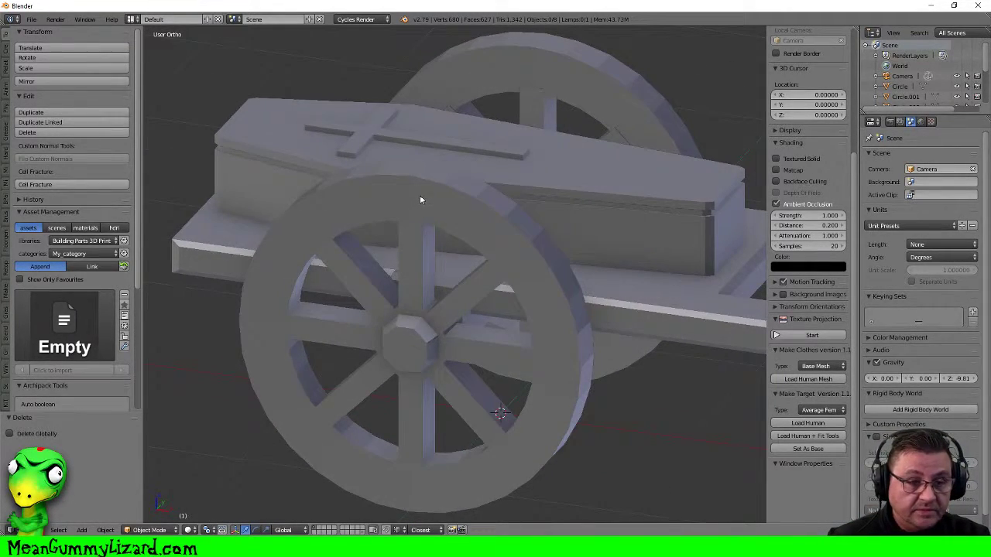
right_click(420, 201)
click(951, 122)
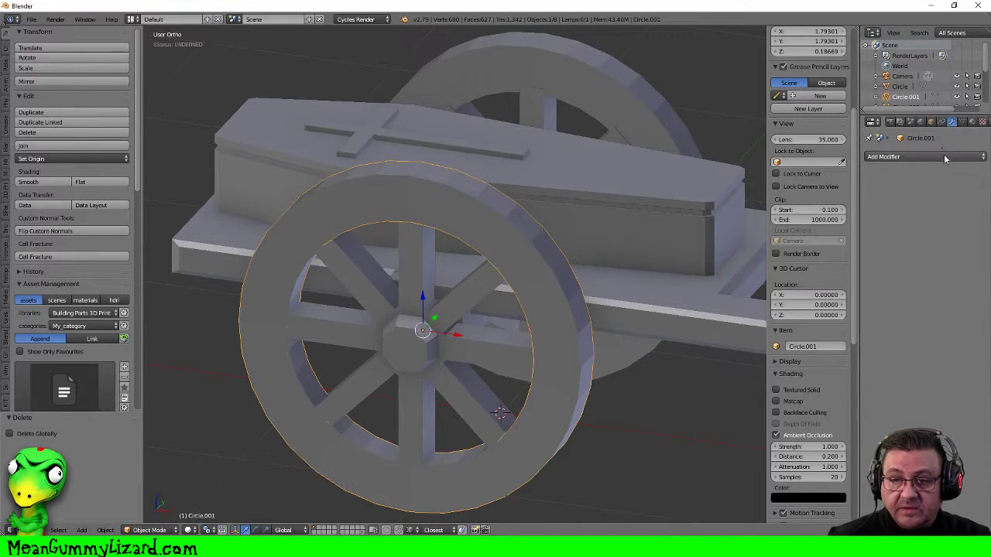
click(944, 158)
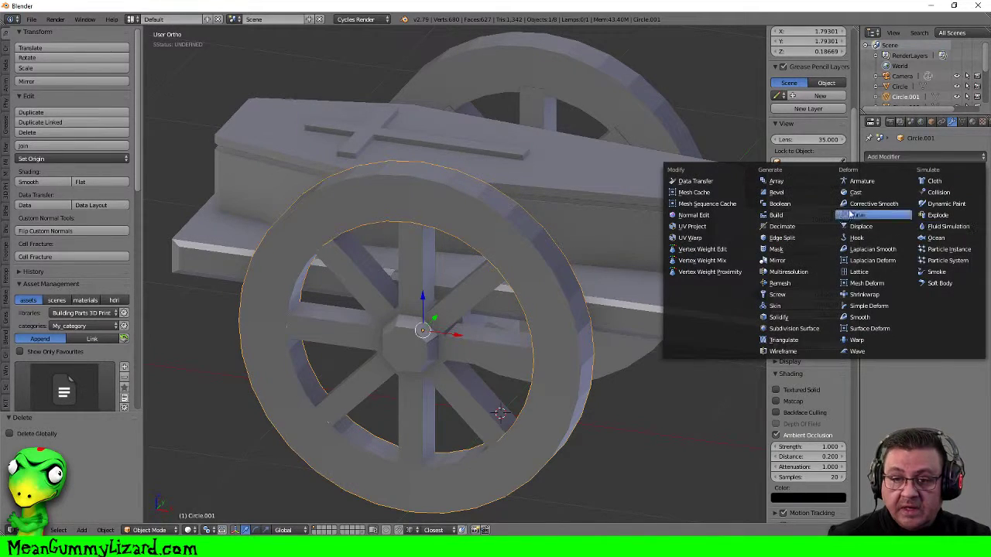
click(803, 244)
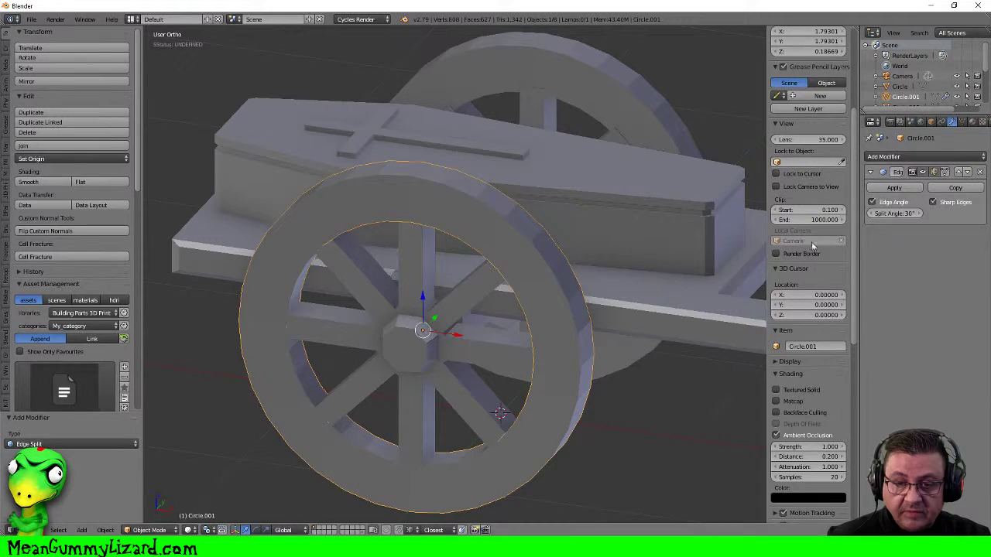
click(58, 182)
Give the far wheel's rim an Edge Split modifier and smooth shading too
right_click(621, 126)
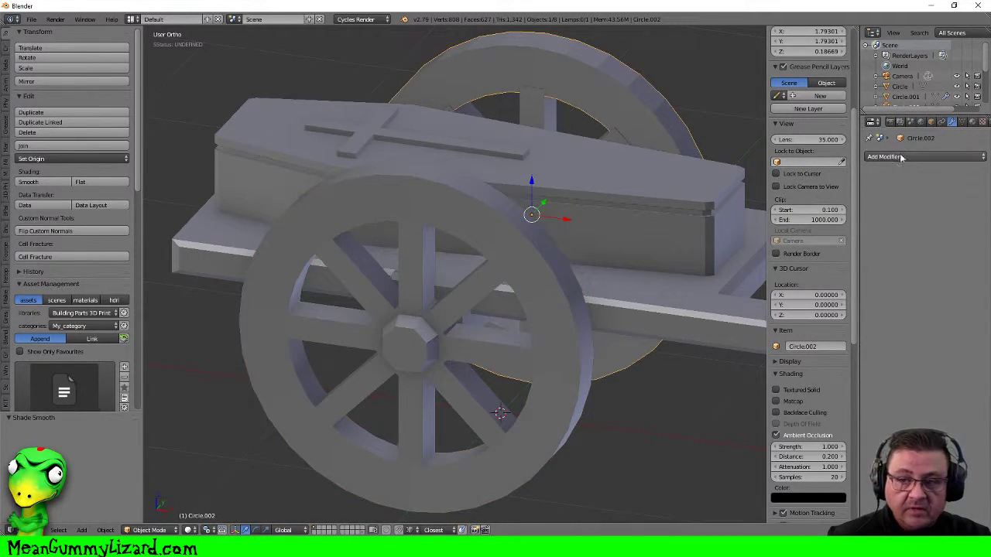
click(925, 157)
click(782, 238)
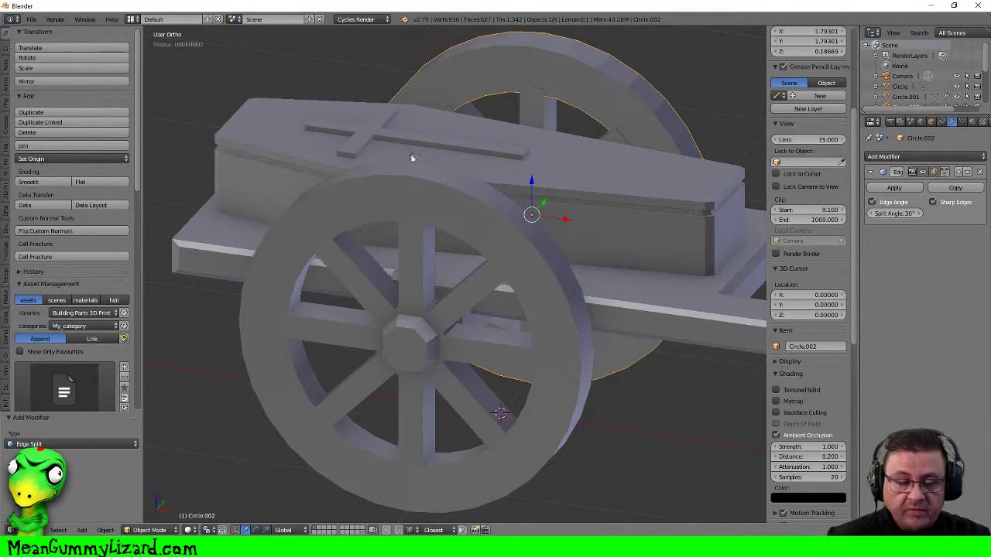
click(45, 181)
mouse_move(380, 160)
middle_down()
mouse_move(547, 154)
mouse_move(451, 191)
mouse_move(497, 213)
mouse_move(488, 208)
middle_up()
scroll(550, 158, down, 5)
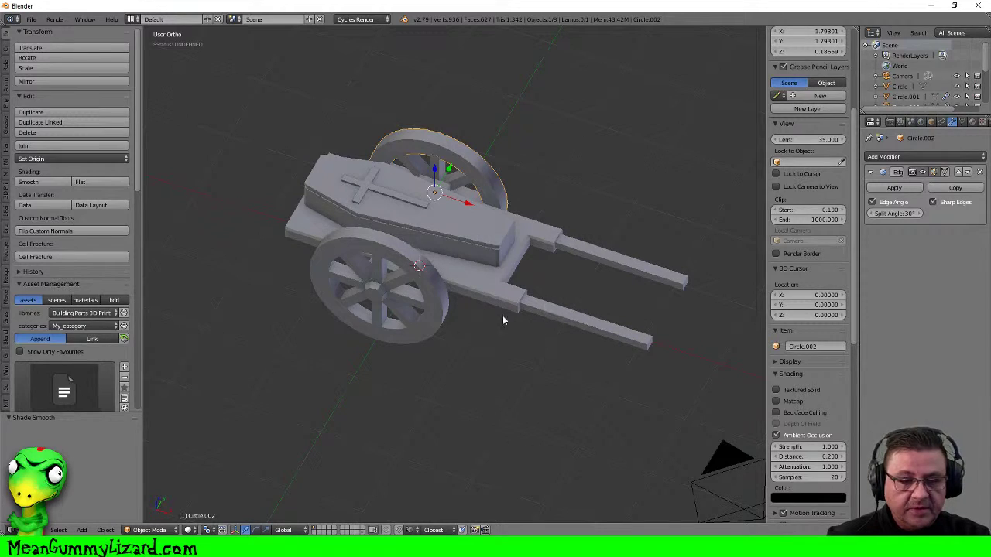
Delete the coffin from the carriage bed, leaving the empty cart
scroll(378, 291, down, 2)
middle_drag(378, 291, 525, 223)
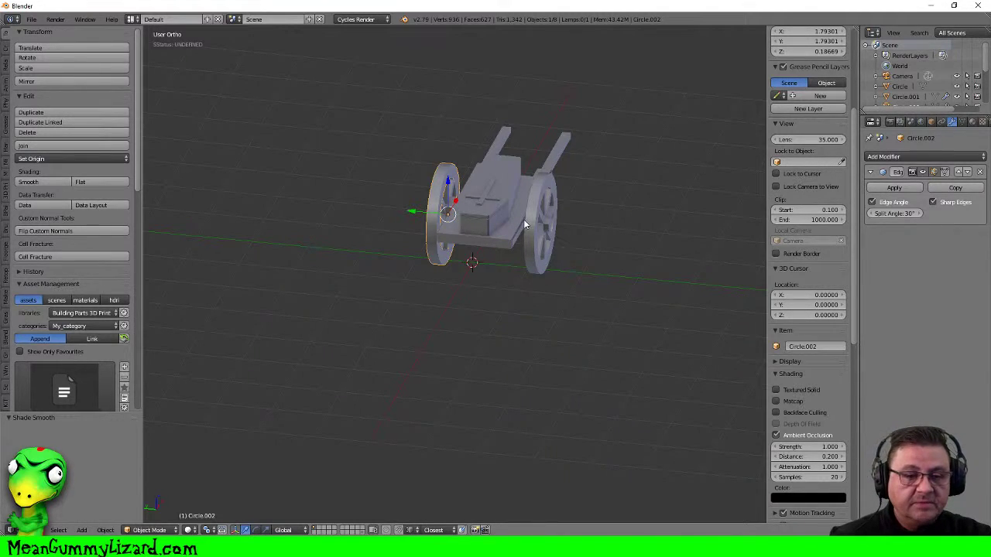
middle_drag(534, 194, 548, 228)
right_click(500, 251)
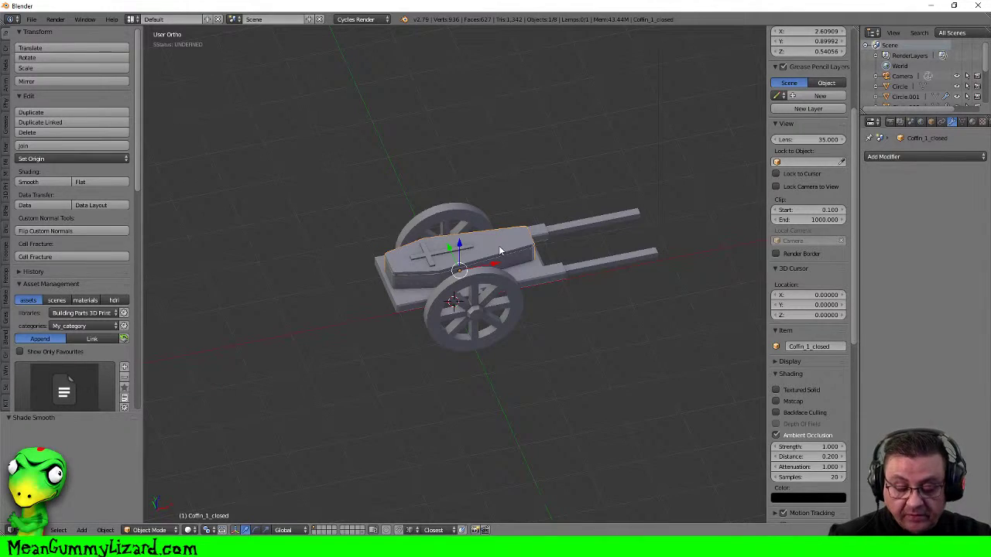
key(x)
click(499, 247)
middle_drag(498, 246, 453, 207)
scroll(475, 237, up, 3)
middle_drag(431, 240, 482, 233)
shift+middle_drag(703, 379, 496, 248)
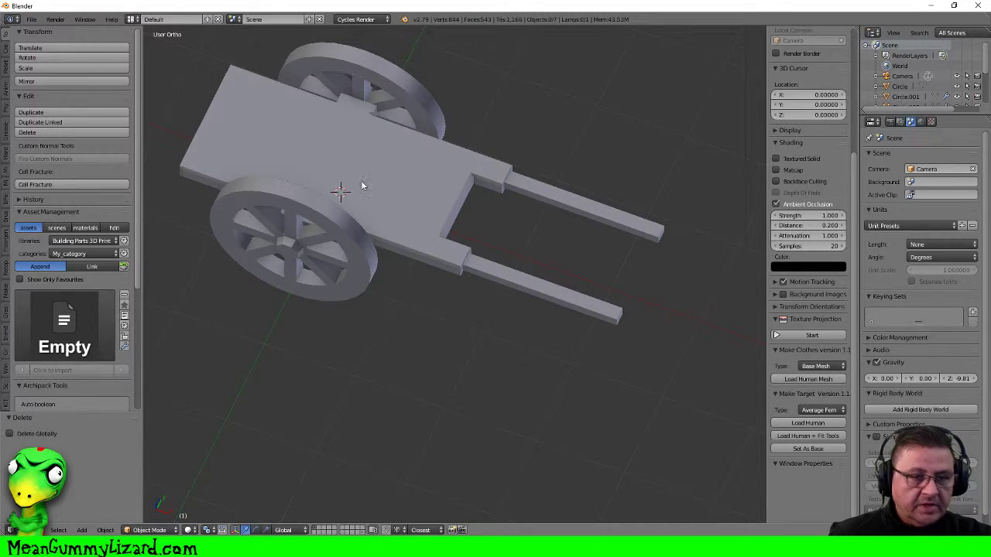
middle_drag(421, 209, 485, 167)
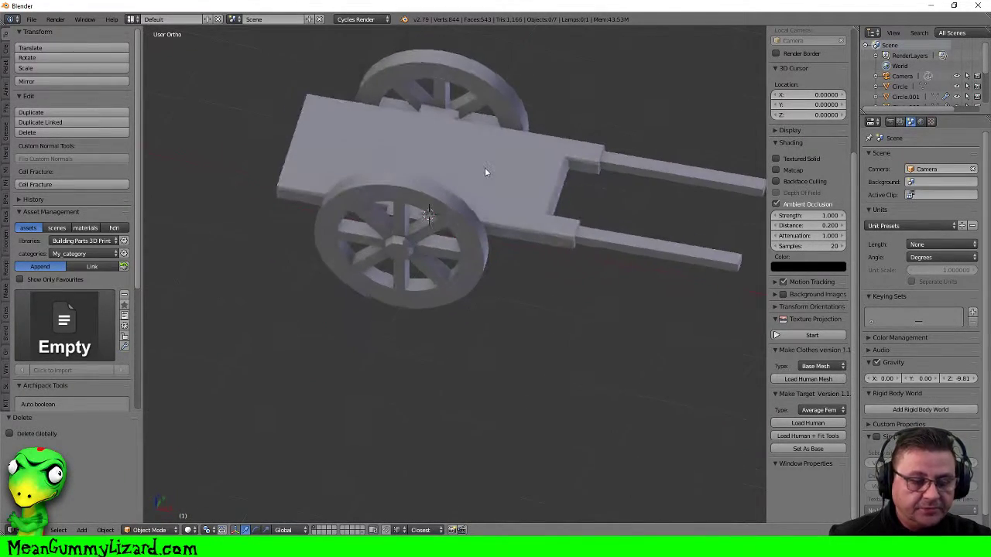